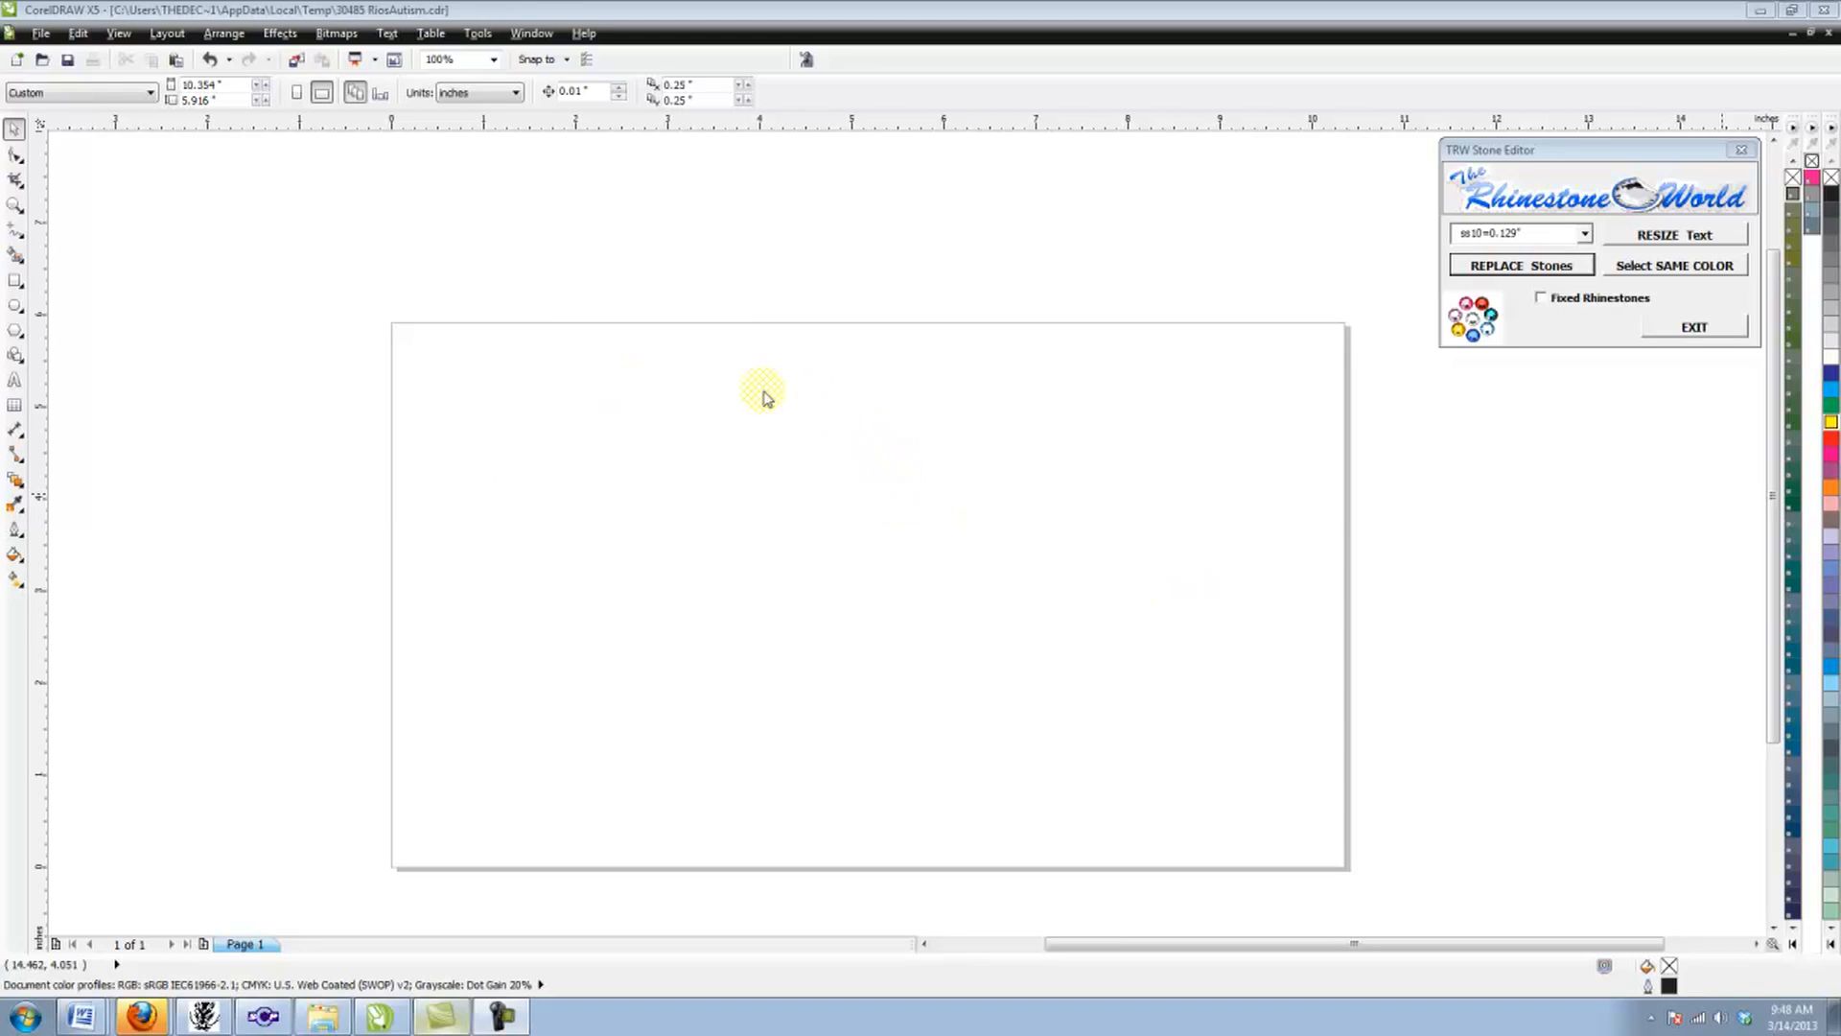
Step: Add the artistic text LAKEWOOD RANCH in the College-Black font on the upper part of the page
click(16, 382)
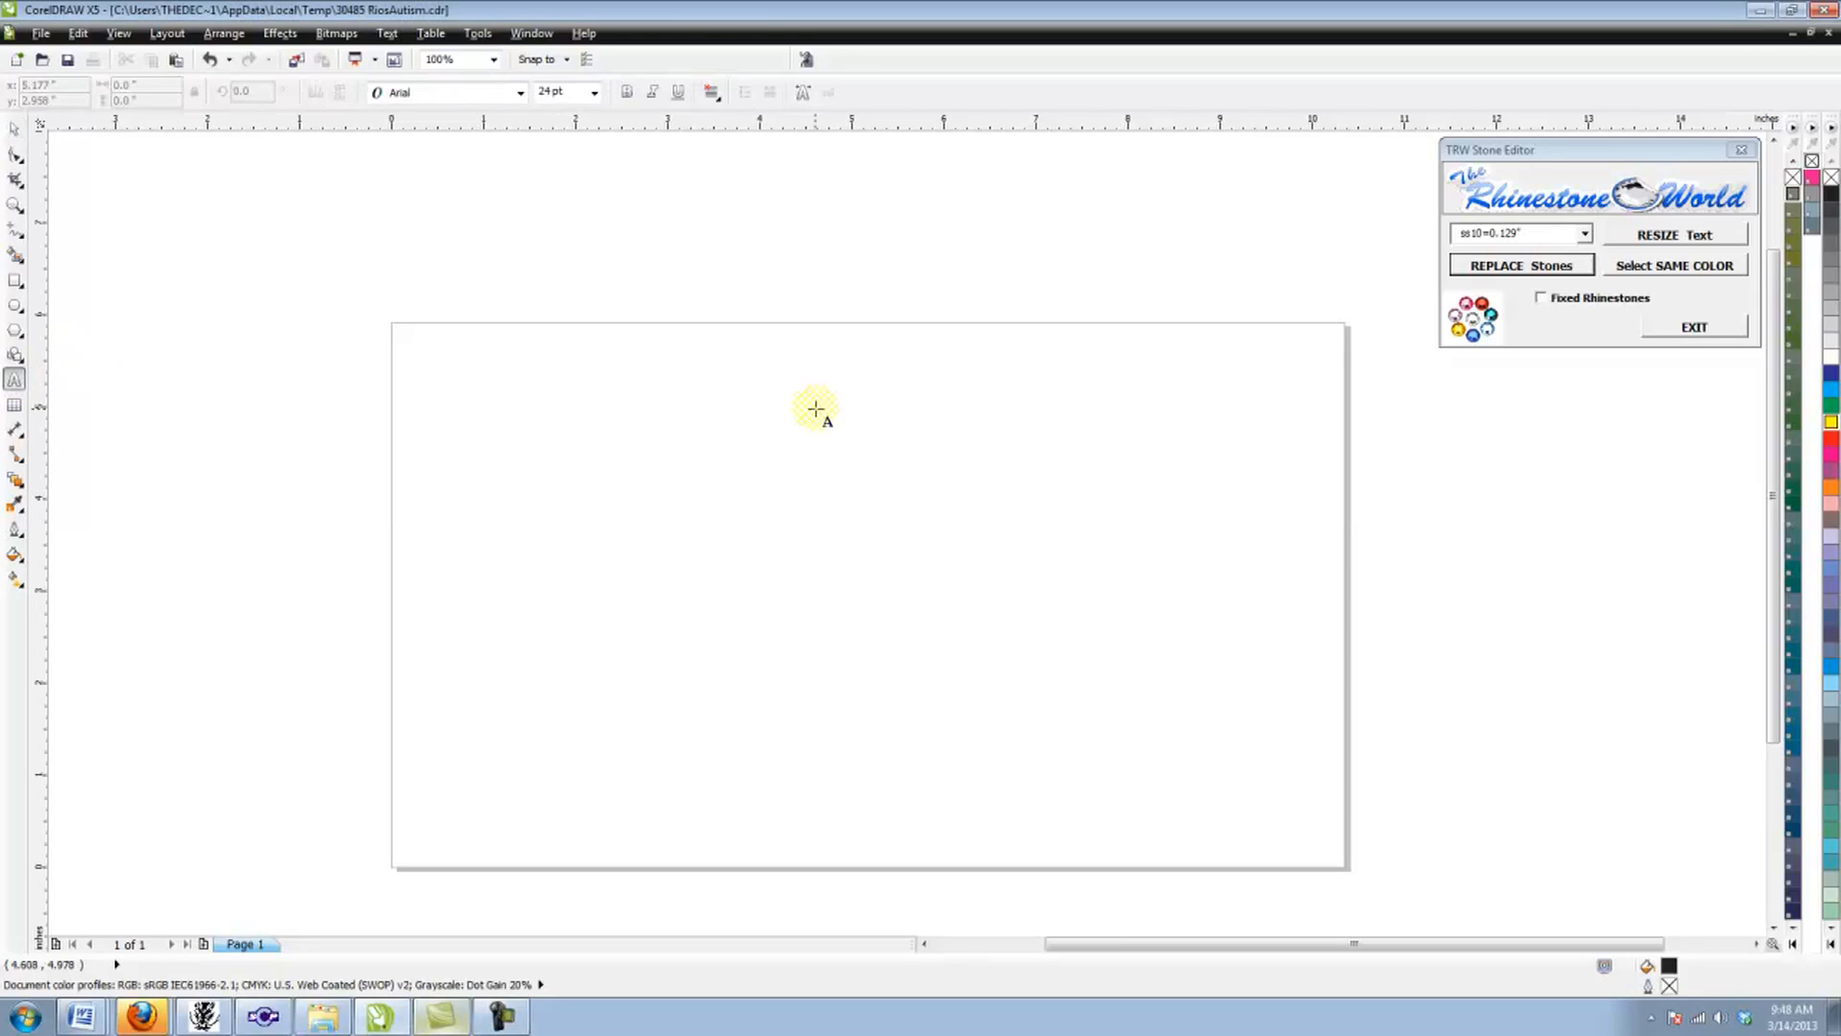
click(1179, 532)
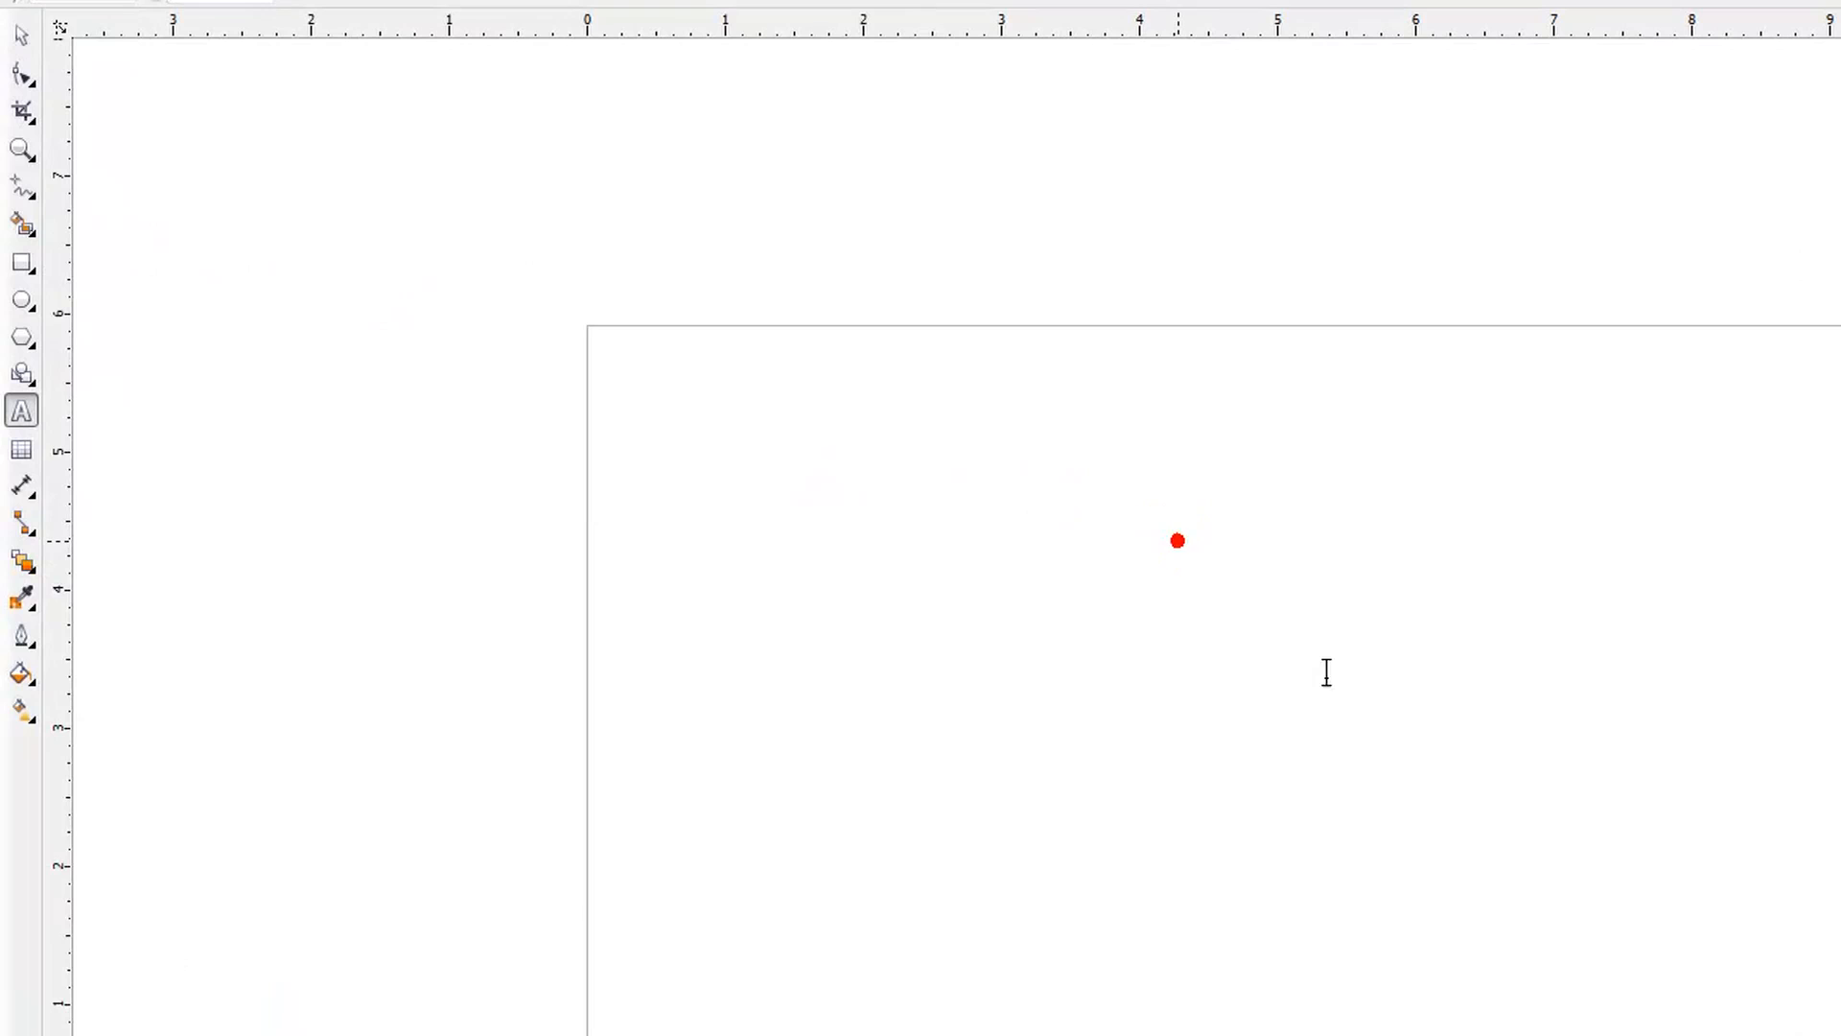
click(794, 3)
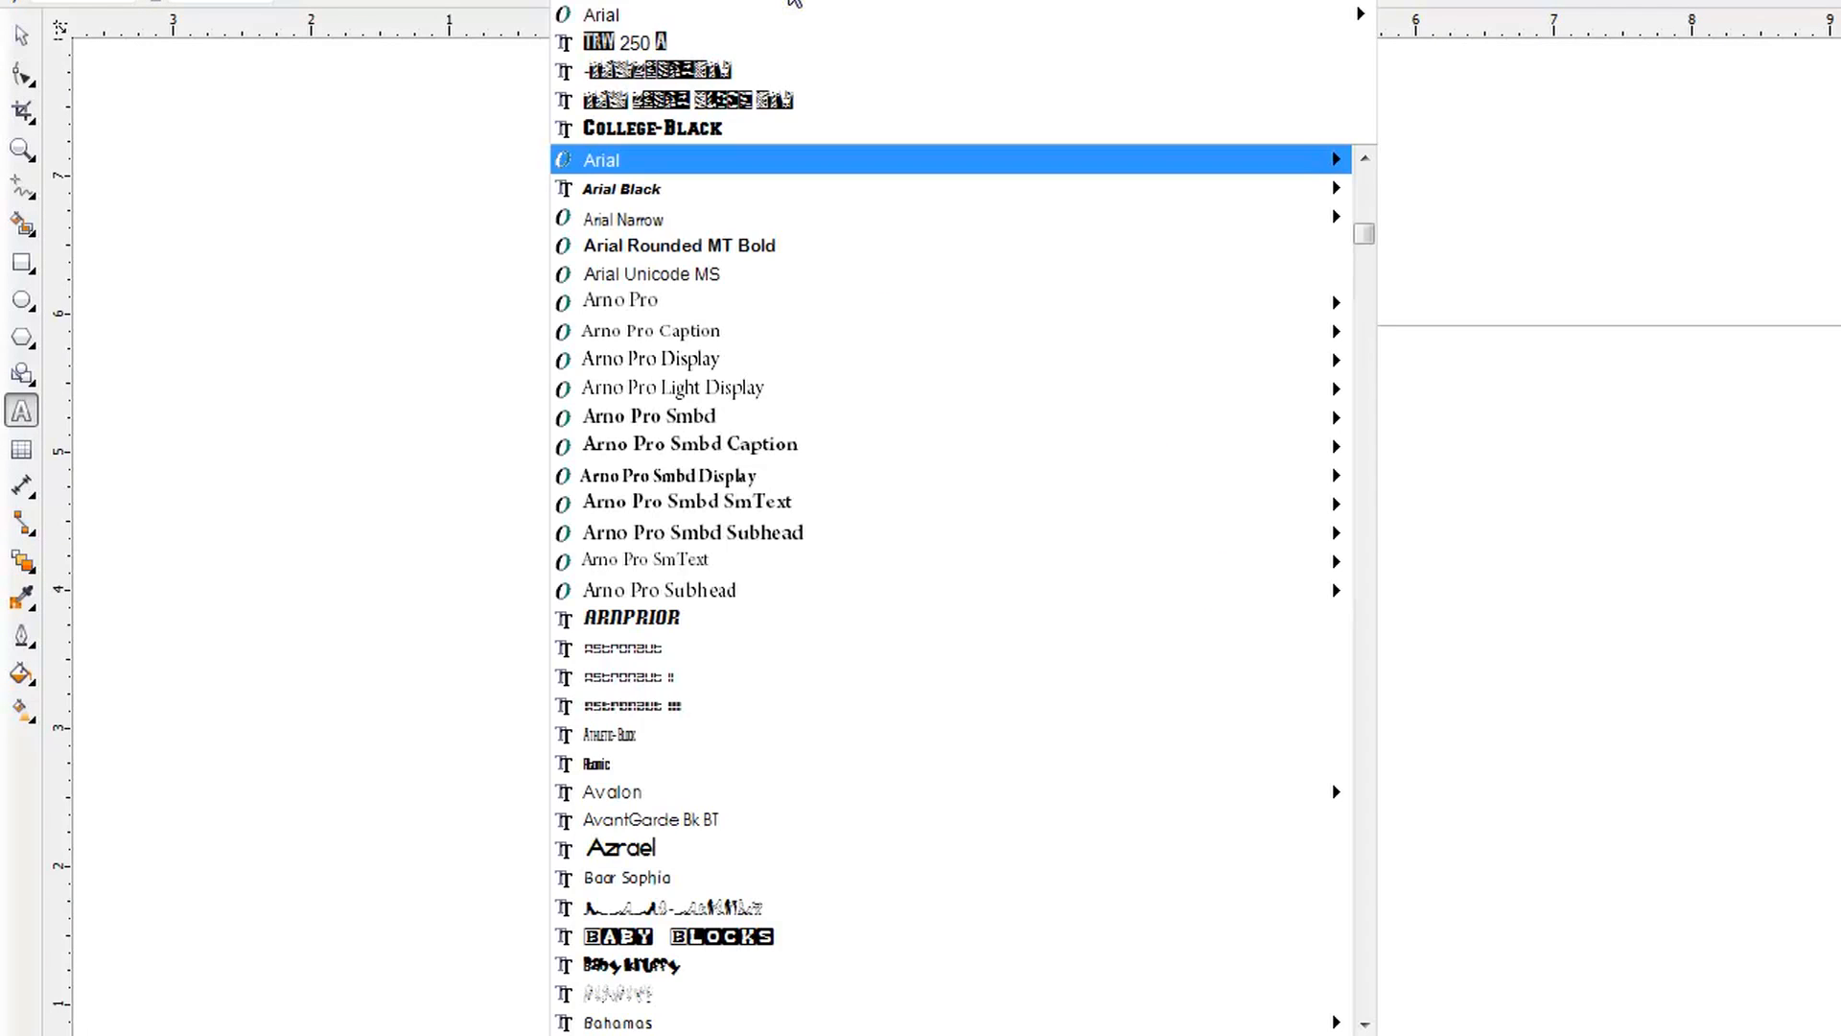
click(773, 130)
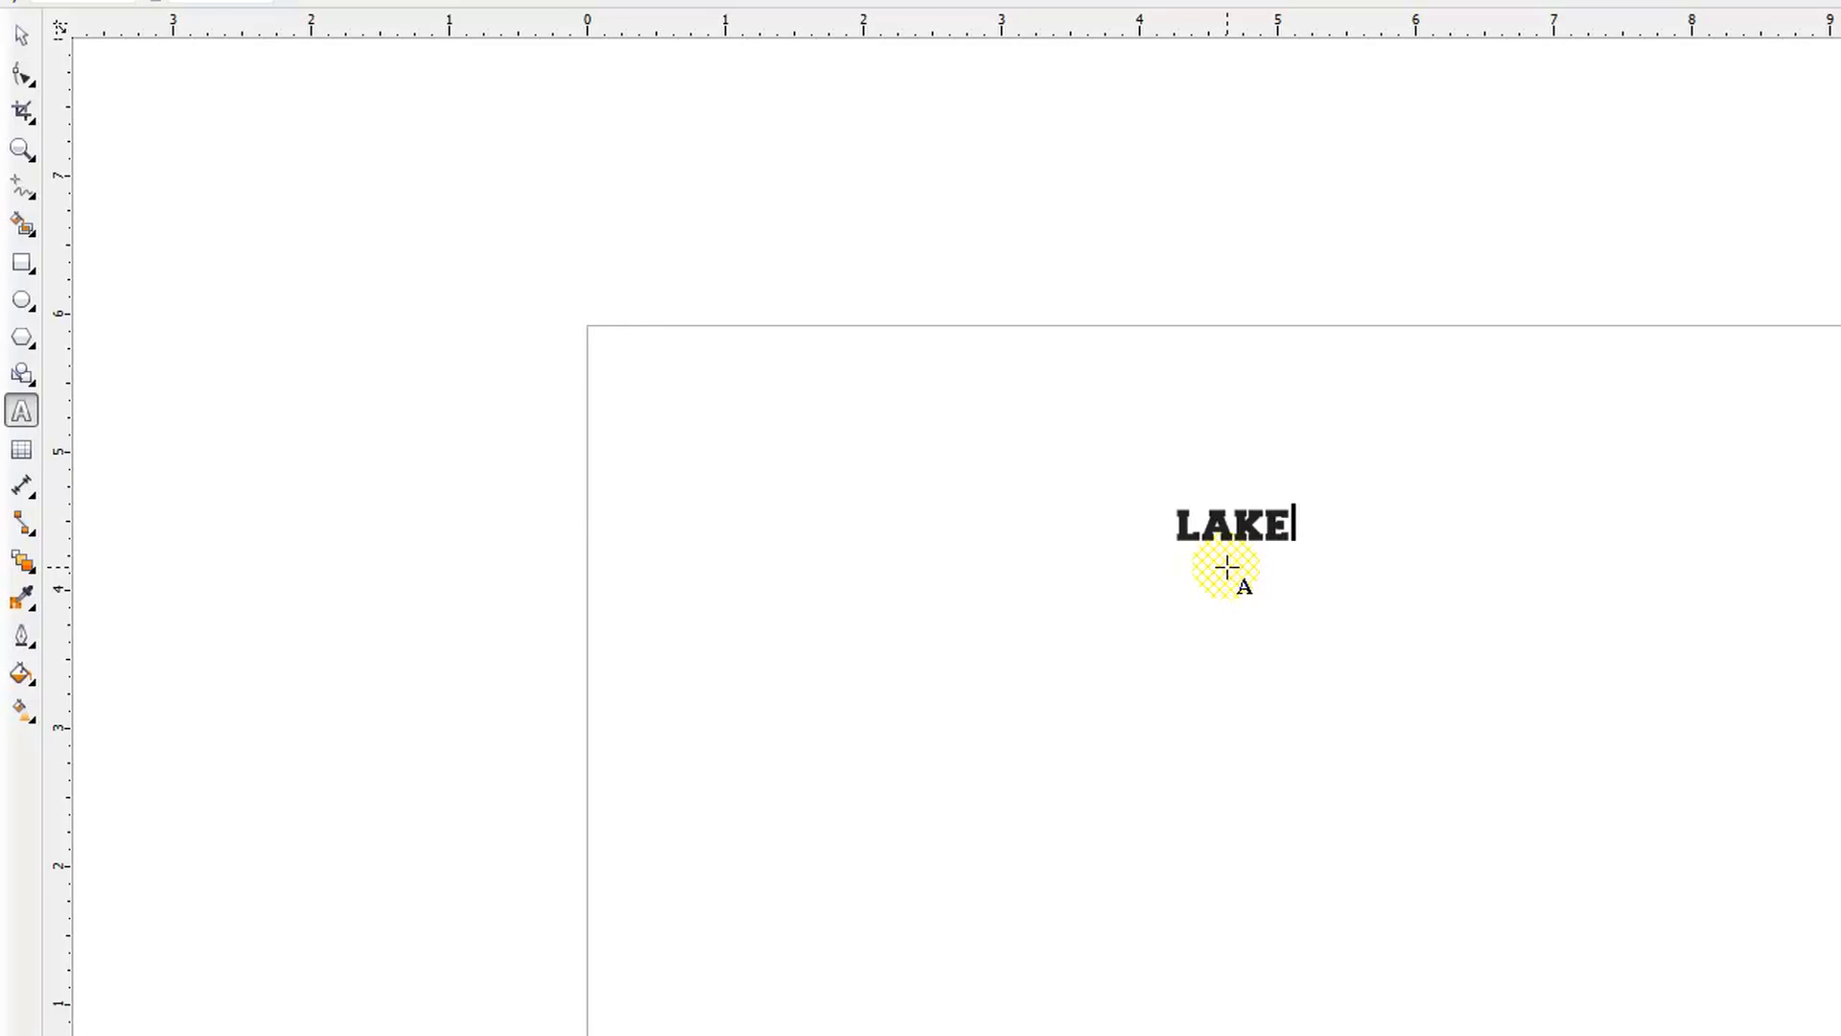
text(WOOD RANCH)
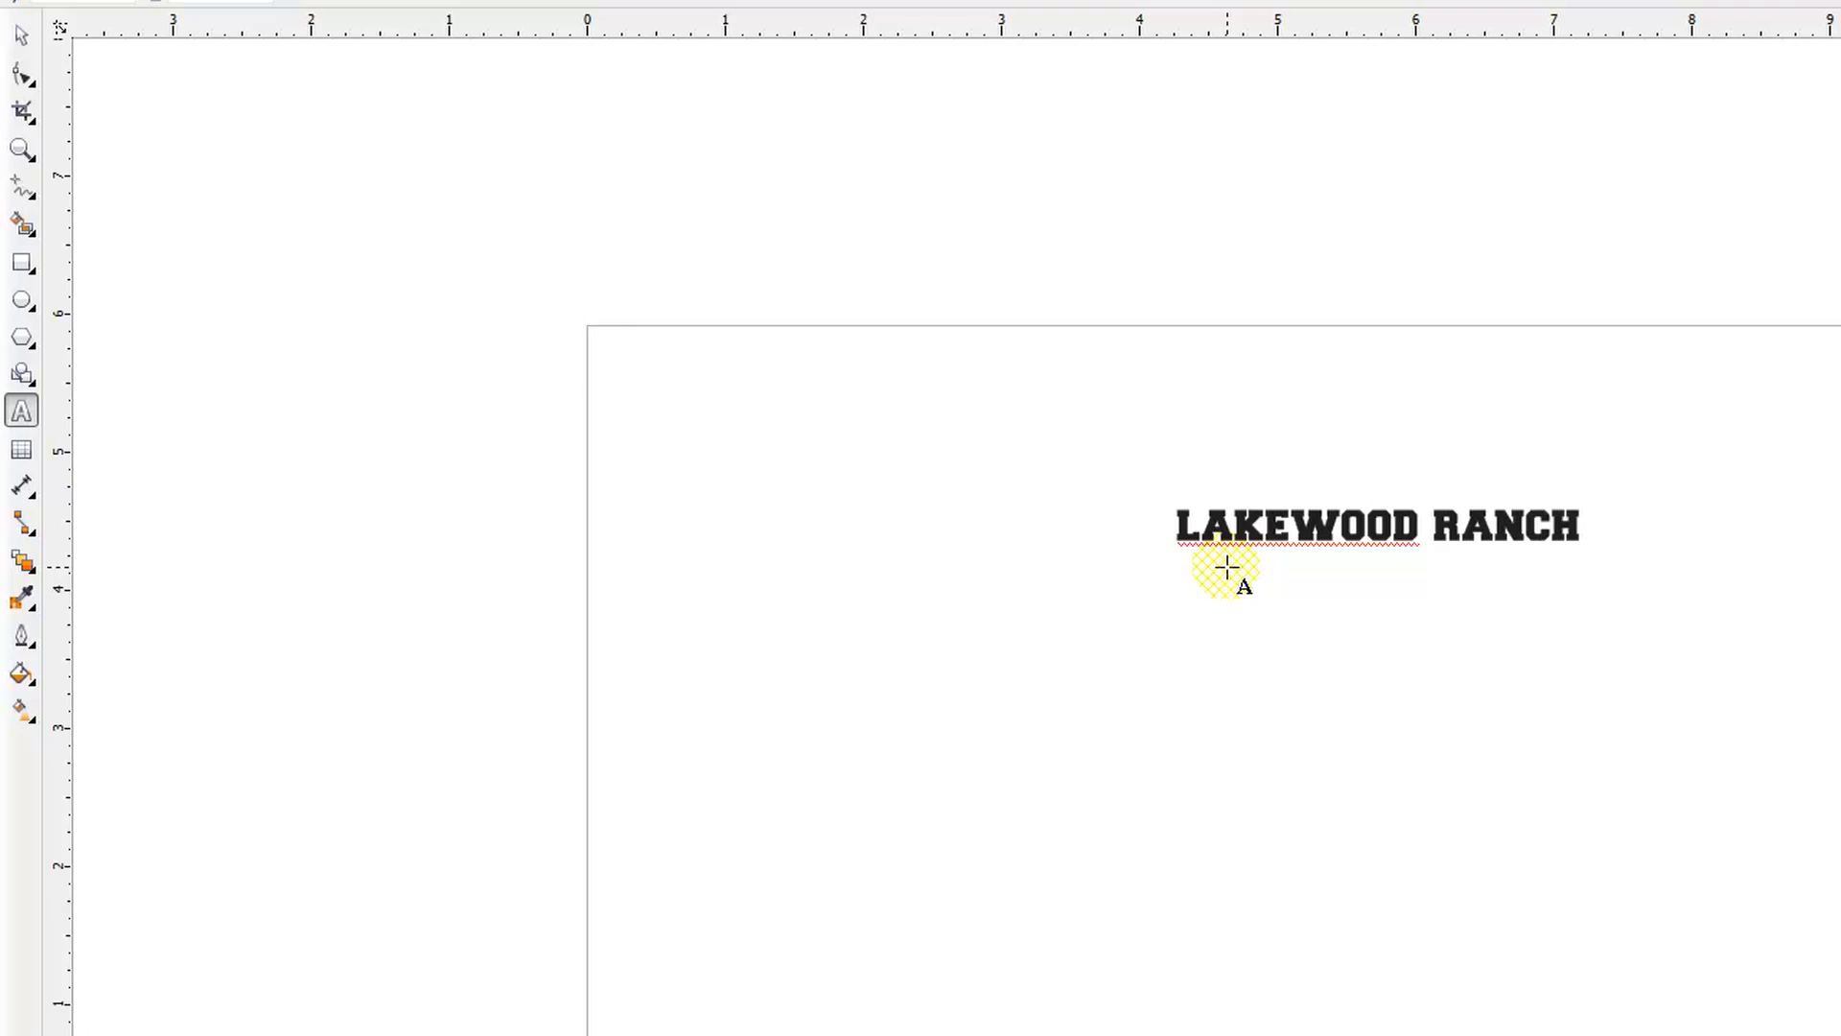
click(21, 36)
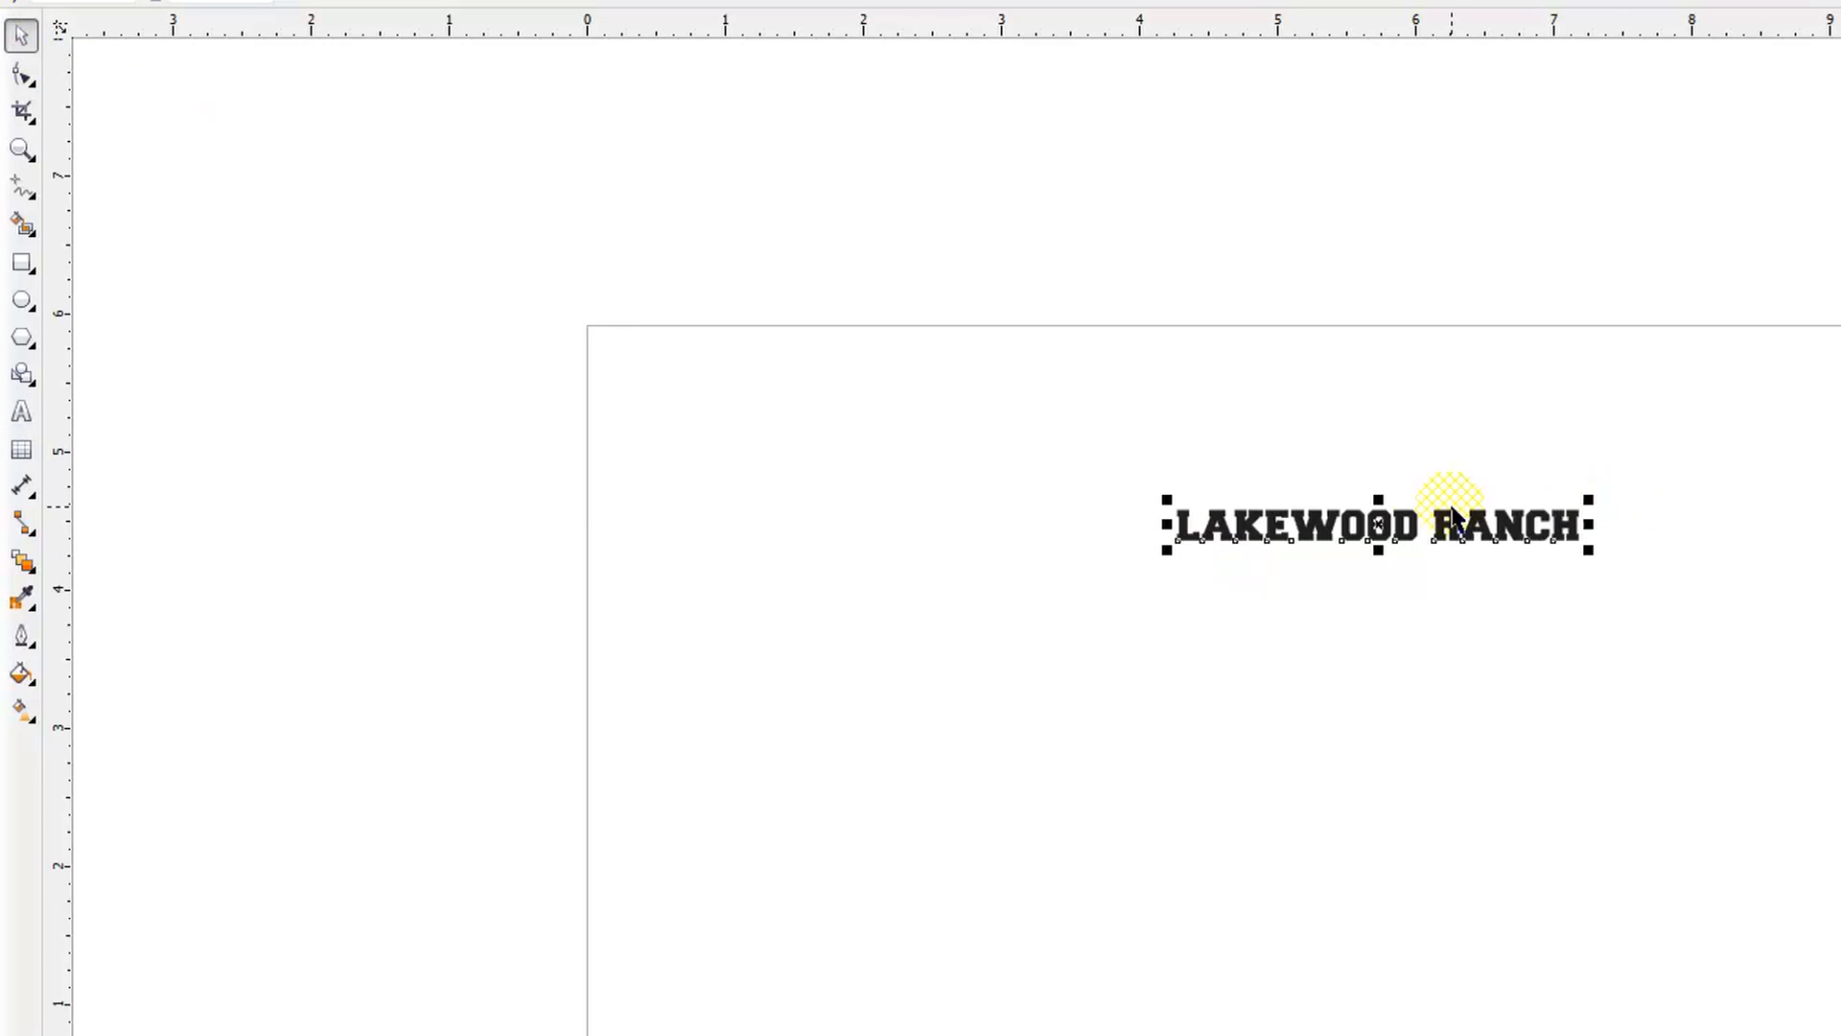
Step: Stretch the LAKEWOOD RANCH text to about 5.7 in wide and 0.8 in high and place it near the page's upper edge
mouse_move(1379, 499)
mouse_down()
mouse_move(1379, 515)
mouse_move(1381, 479)
mouse_up()
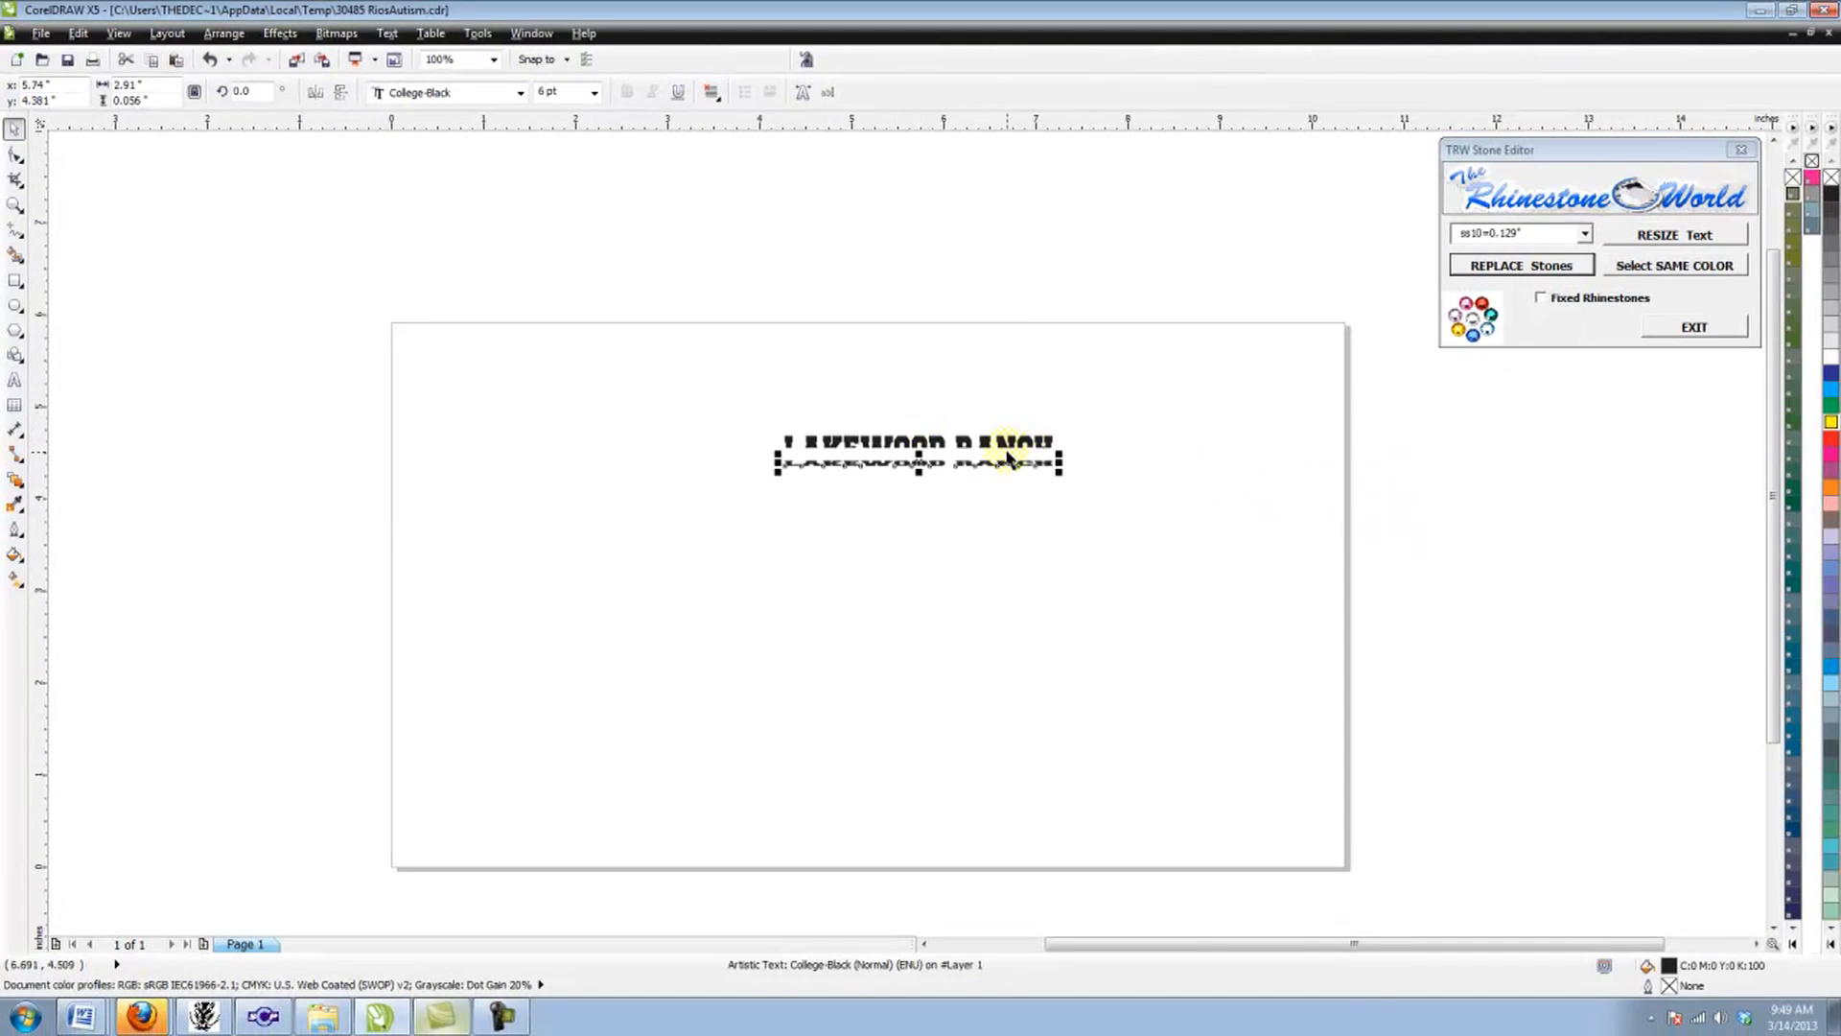
scroll(1018, 452, up, 2)
scroll(1017, 452, down, 2)
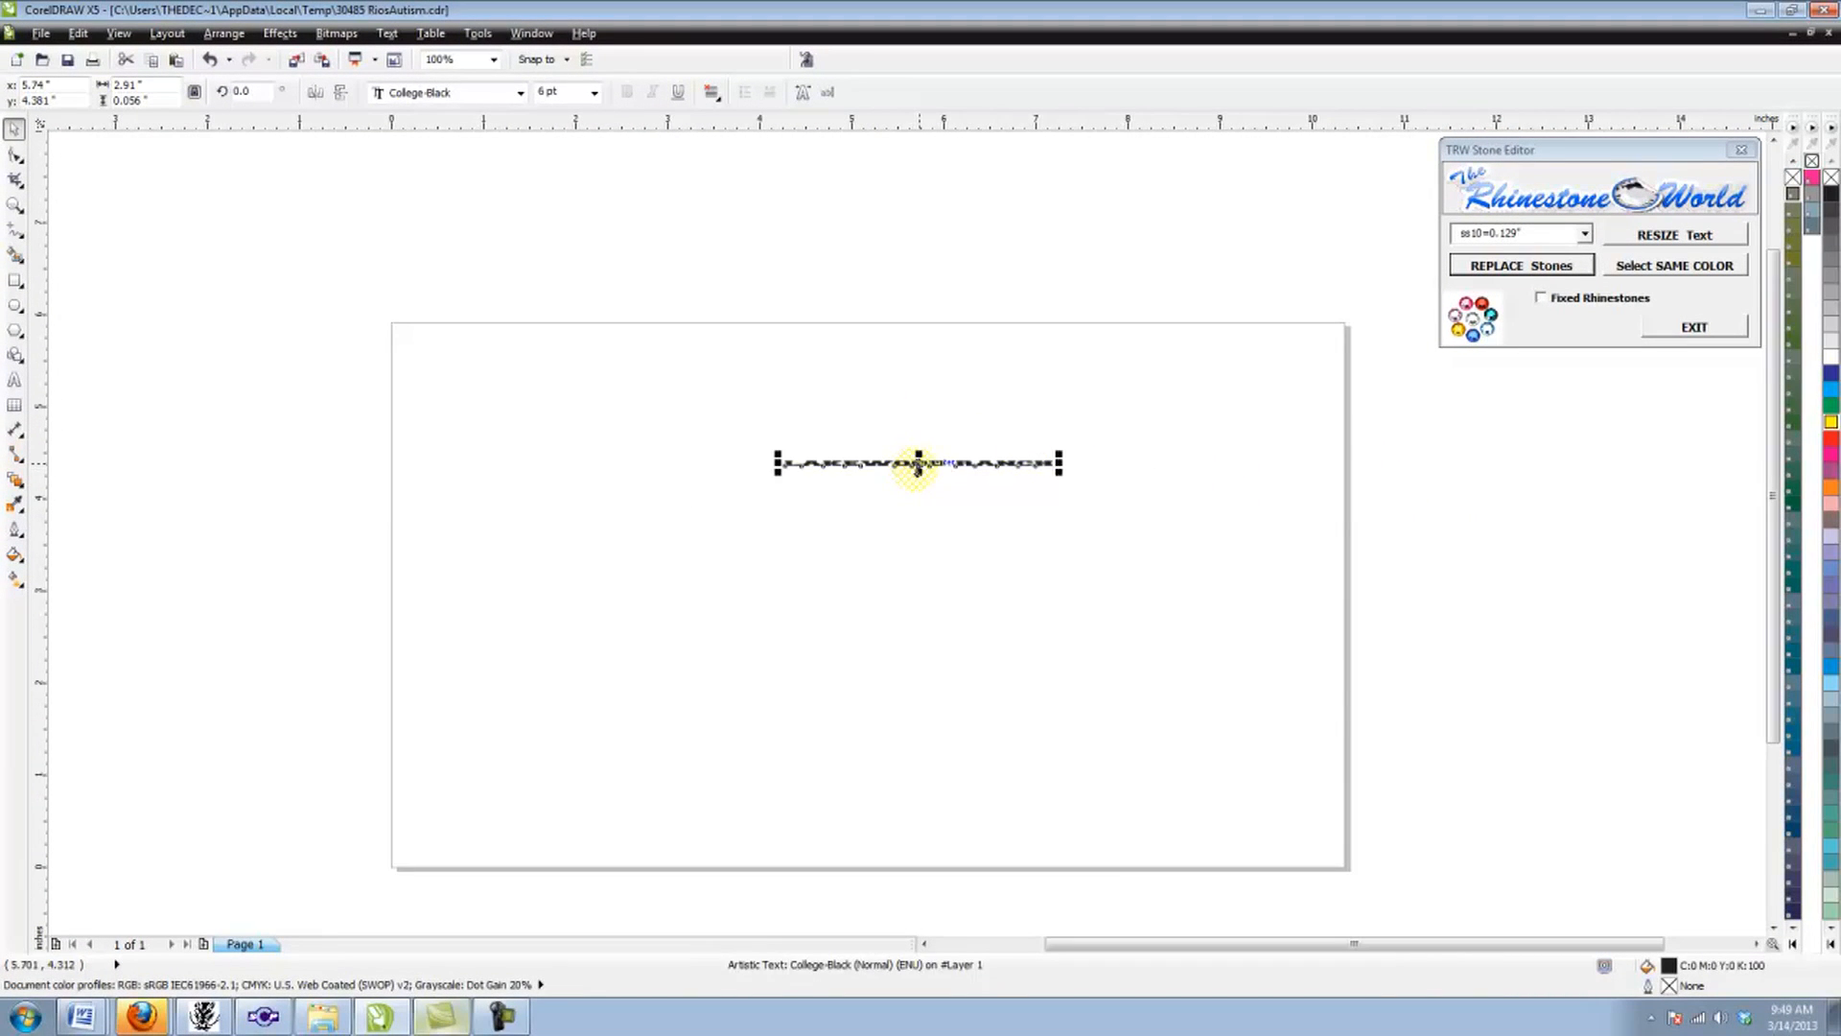
scroll(974, 522, up, 2)
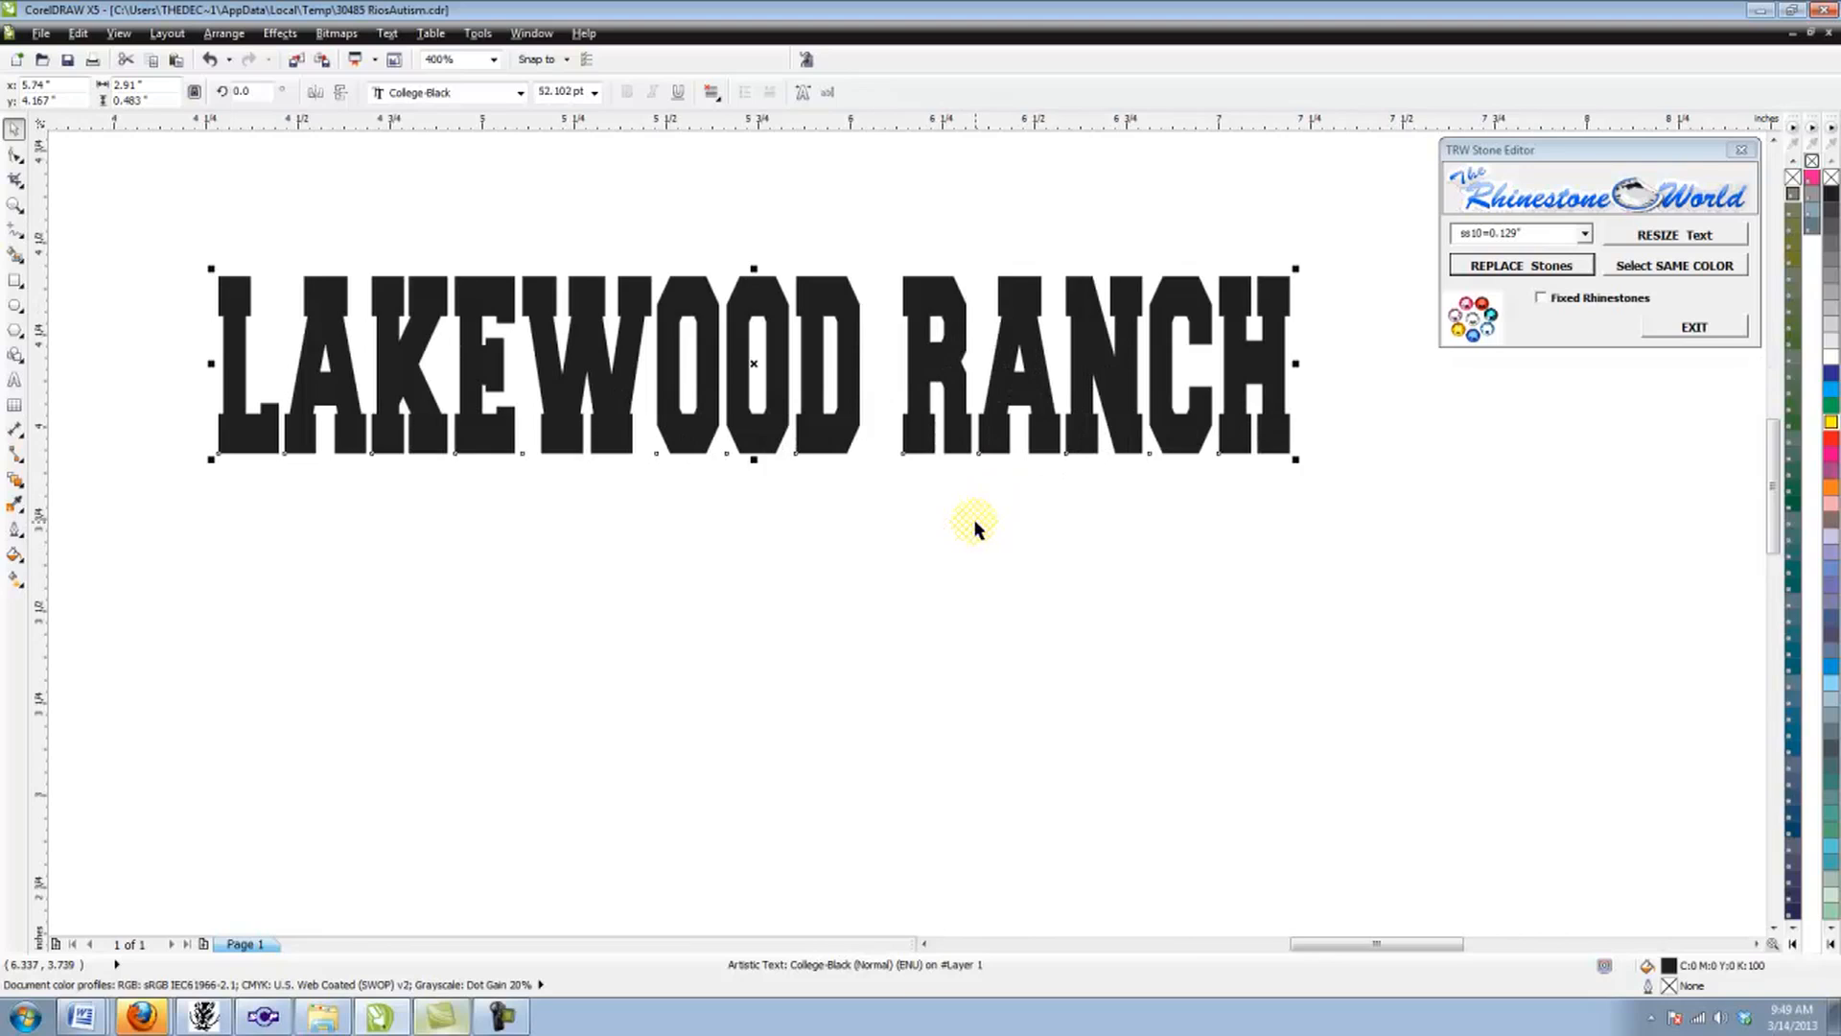
scroll(974, 522, down, 1)
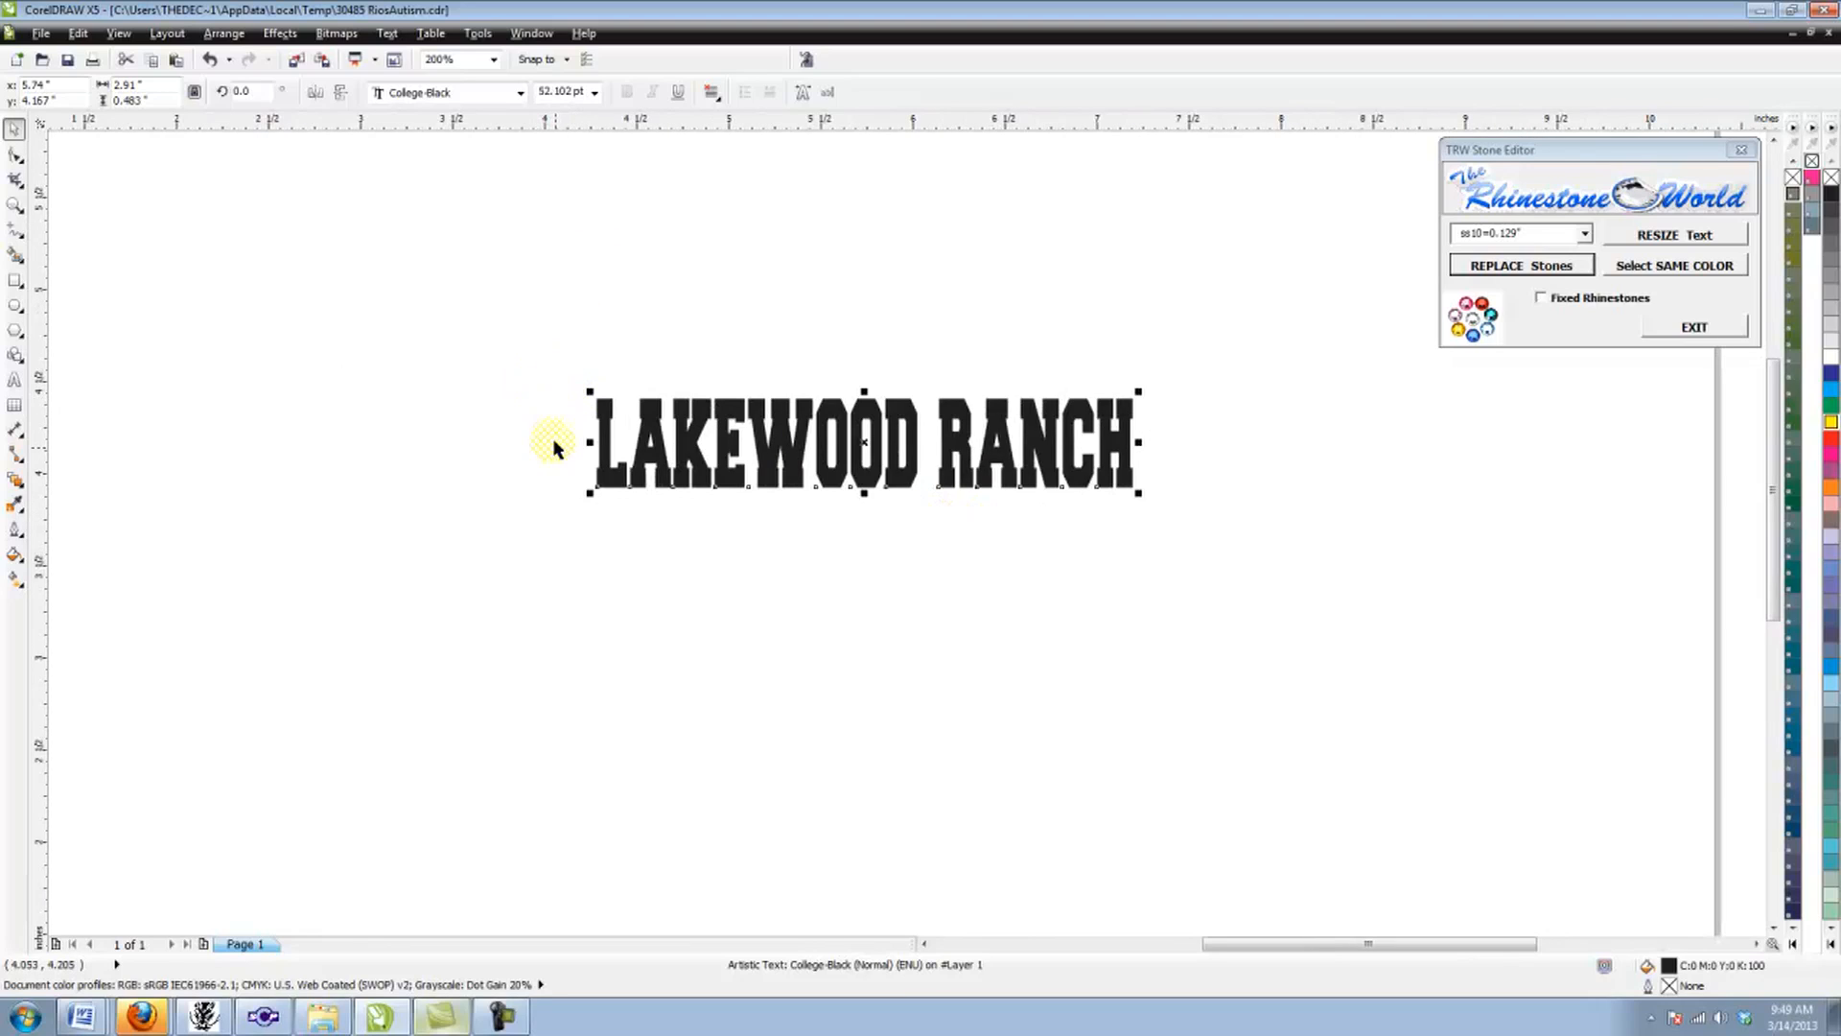
scroll(588, 493, down, 1)
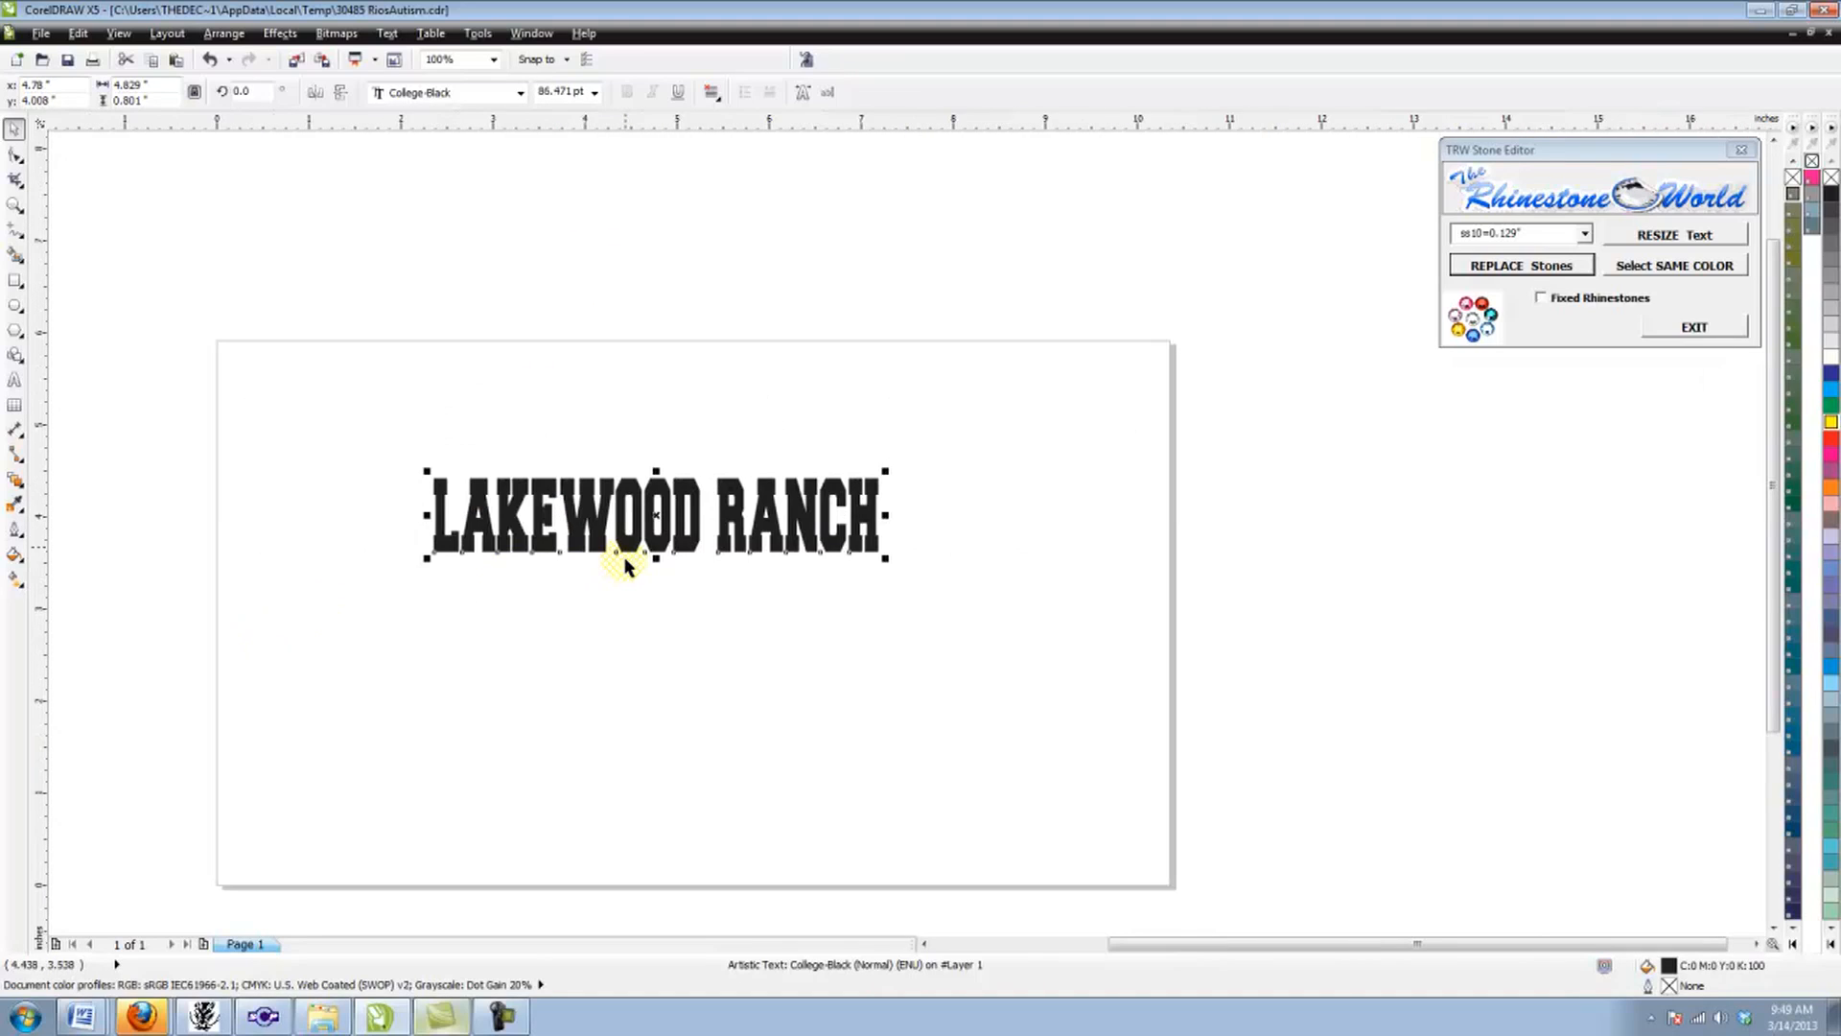
drag(887, 515, 966, 515)
drag(823, 516, 822, 470)
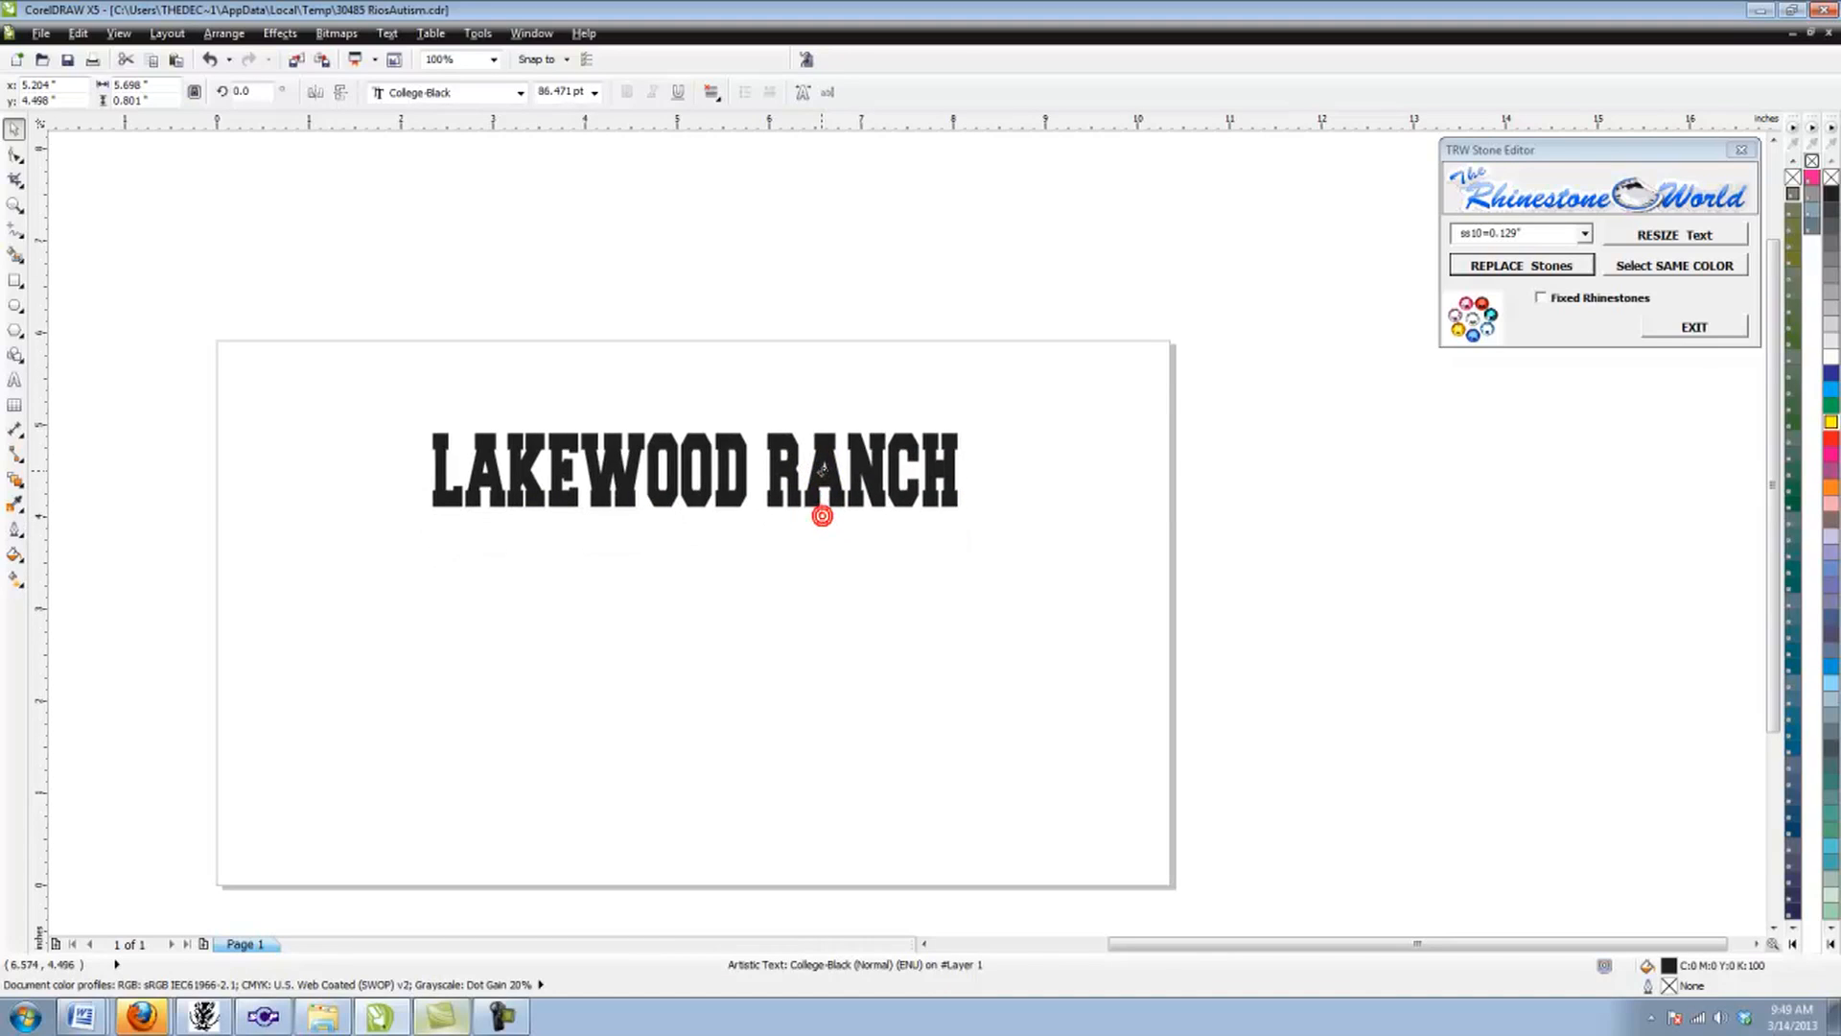
Step: Draw an ellipse about 5.3 in wide and 4.2 in high and move it just beneath the text
click(15, 305)
drag(428, 571, 921, 869)
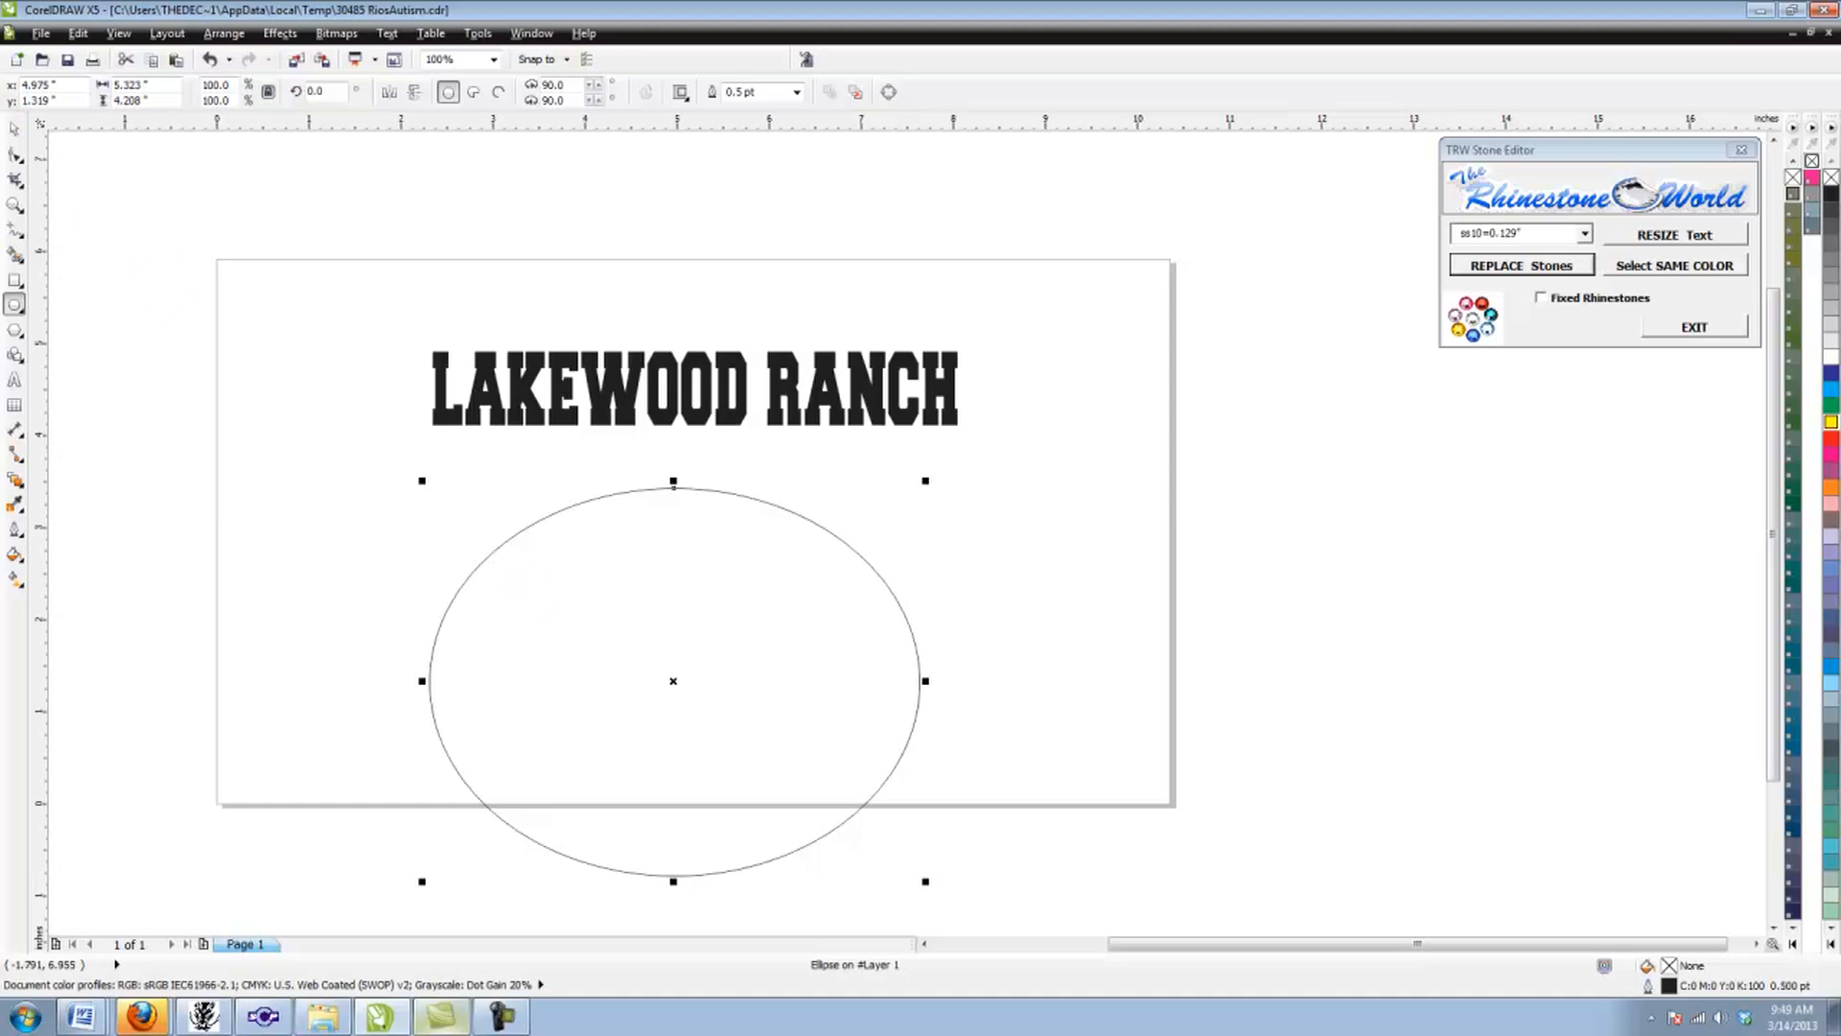
click(13, 128)
drag(754, 509, 803, 474)
Step: Try to fit the LAKEWOOD RANCH text along the top of the wide ellipse, and undo the fitting
click(733, 411)
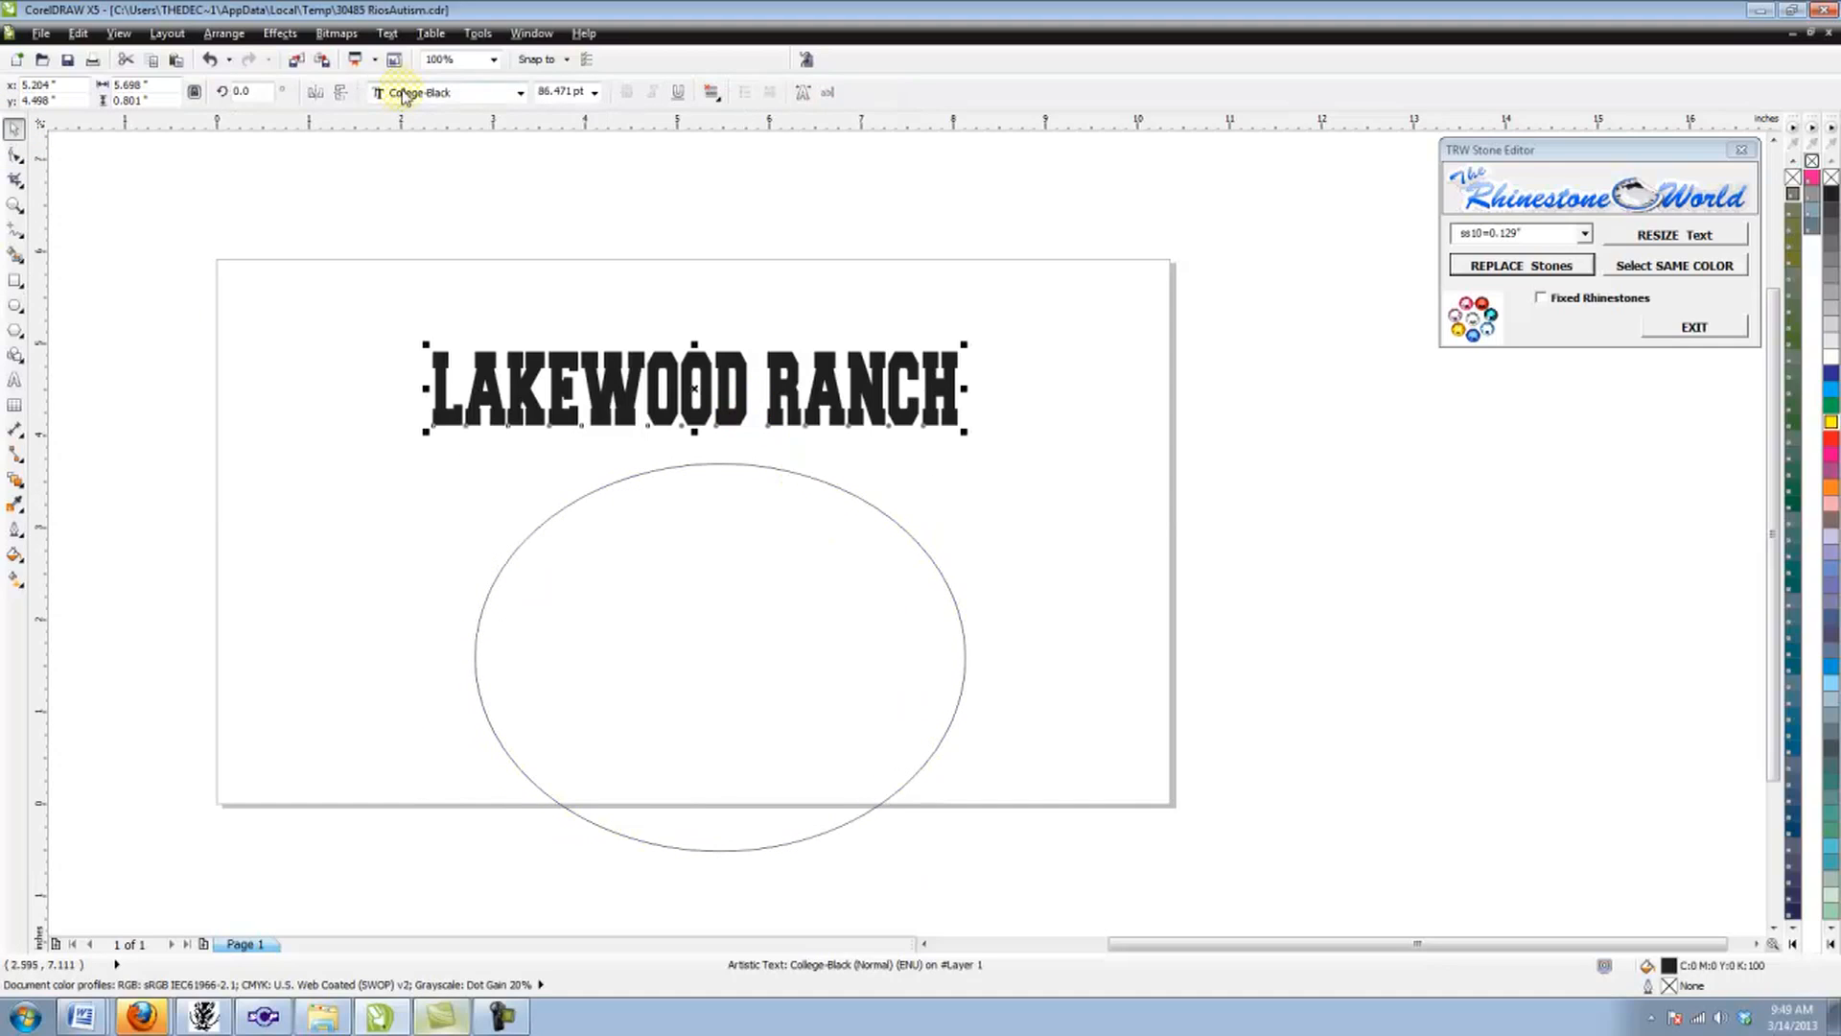
click(386, 34)
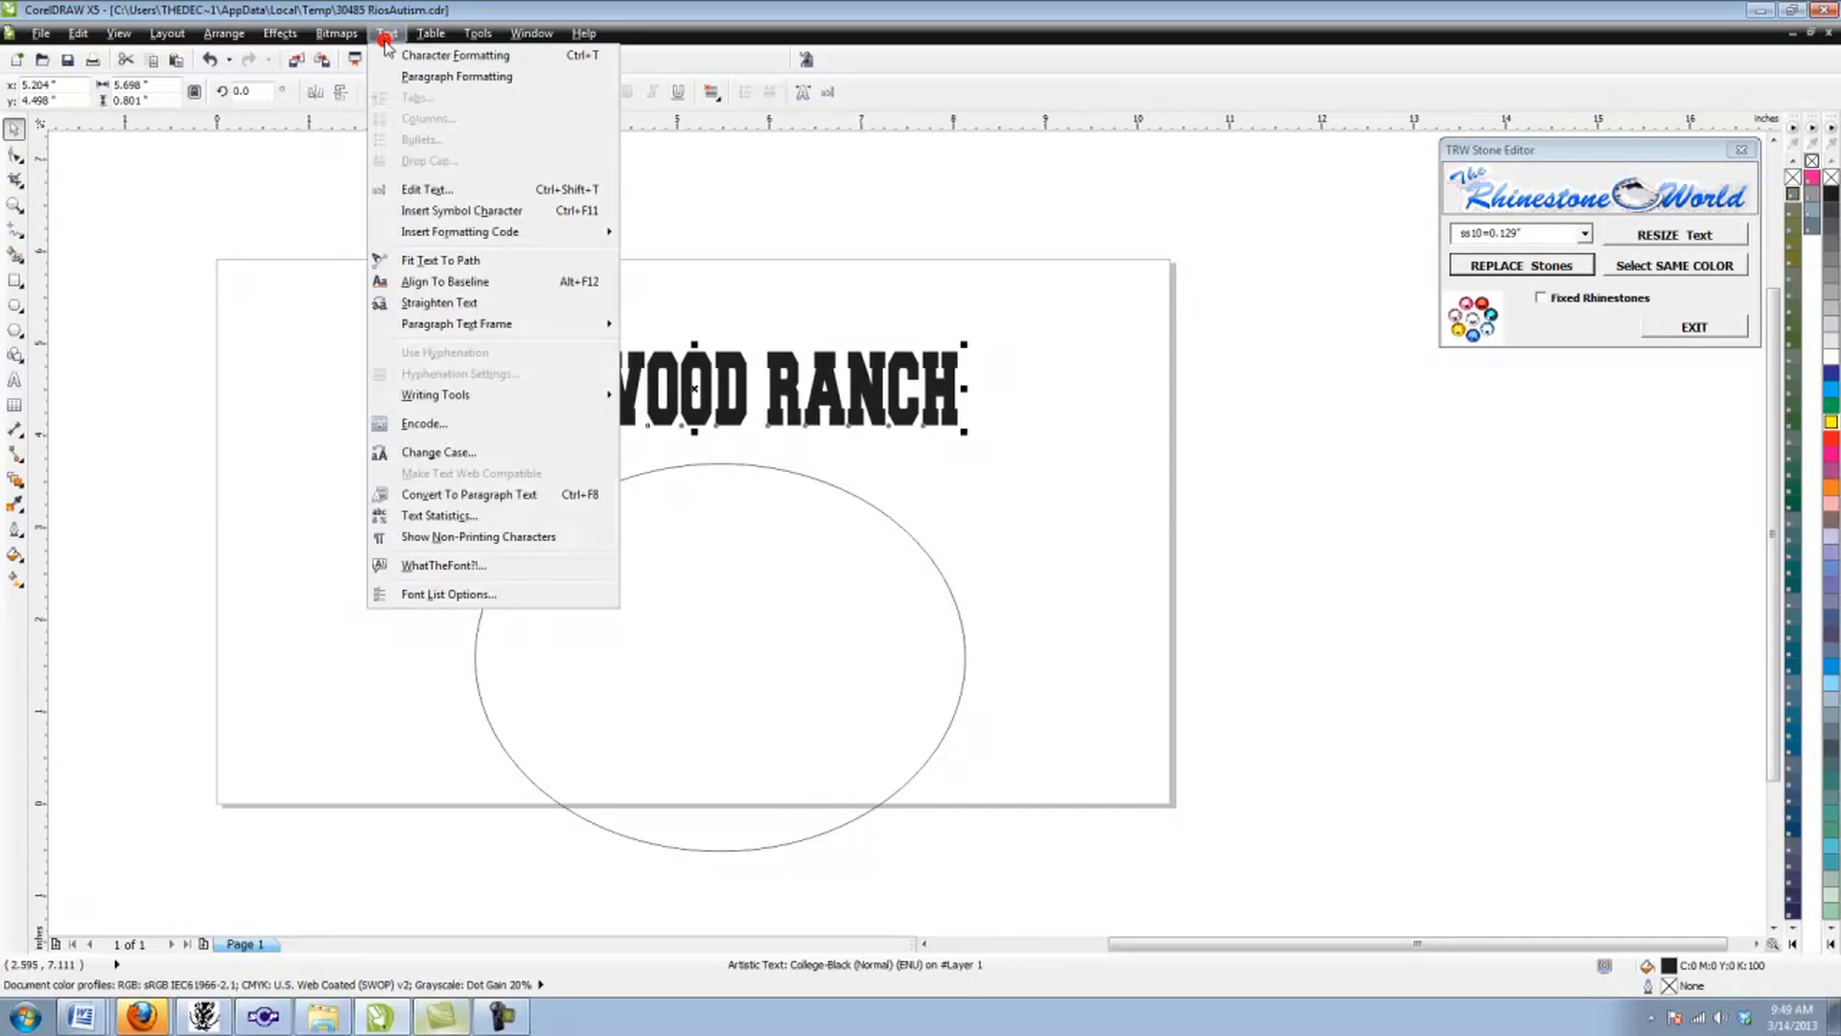
click(434, 262)
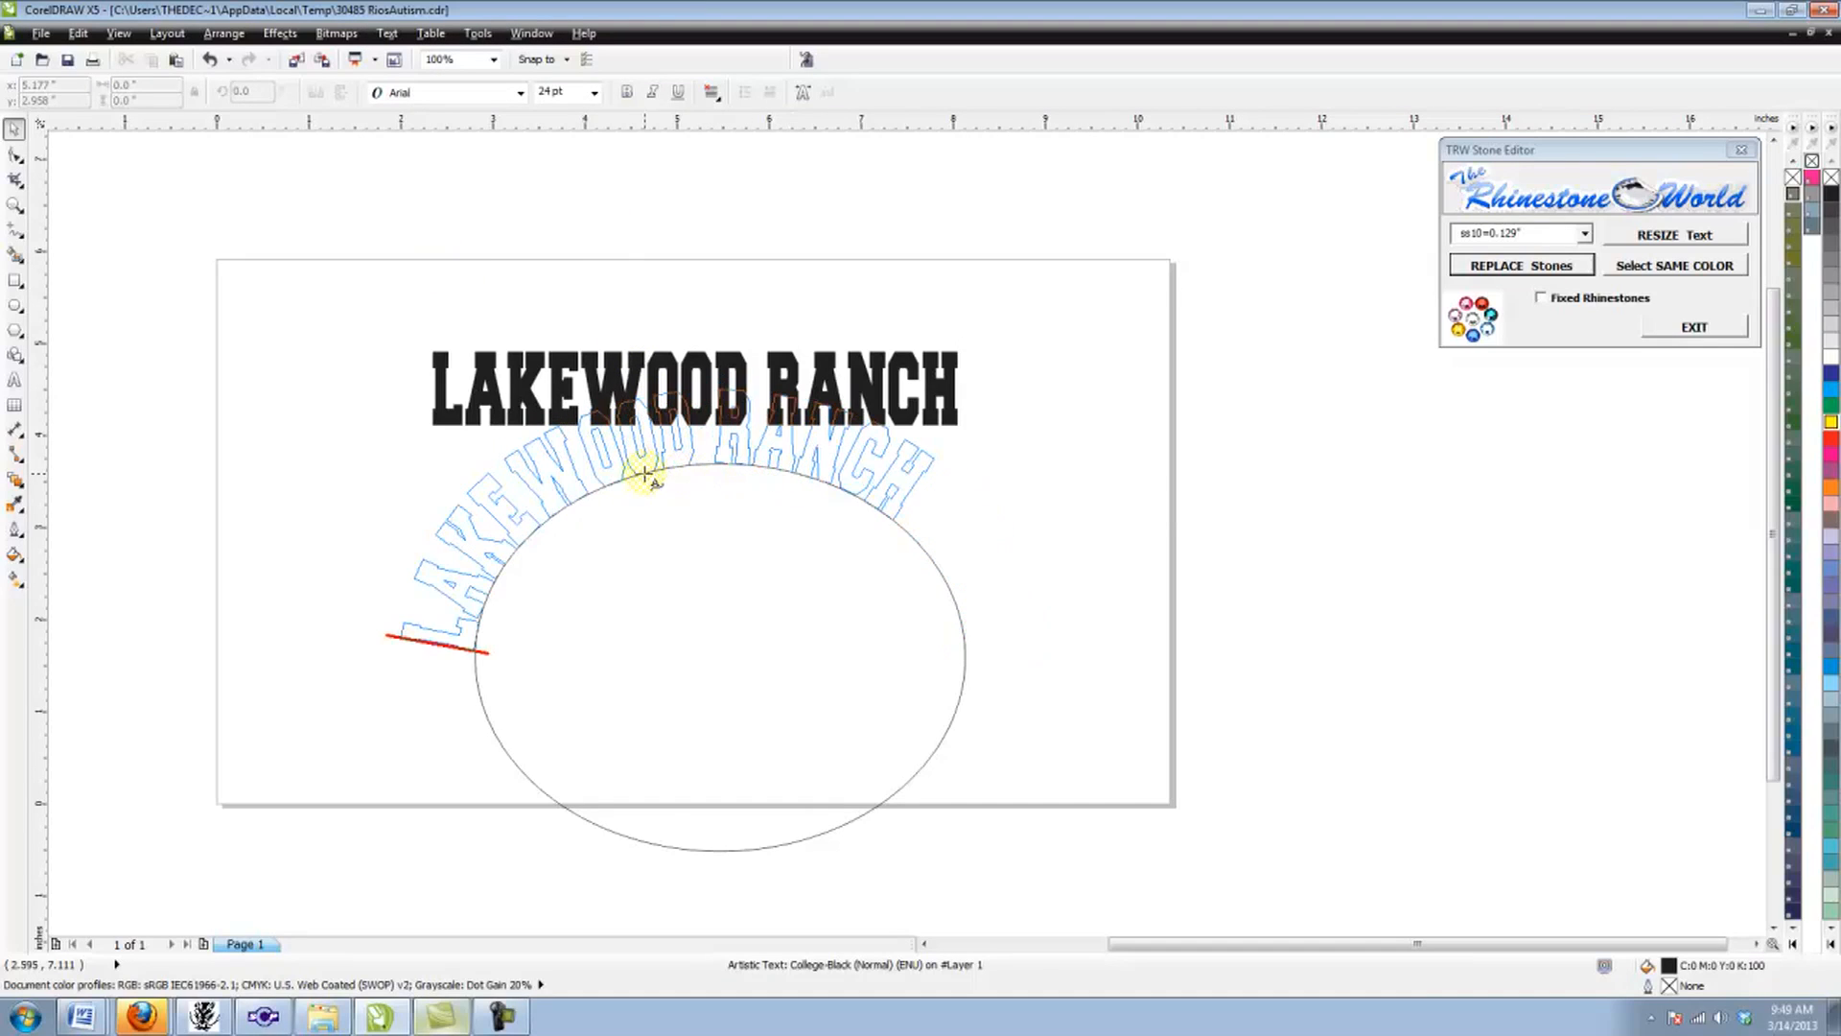
click(719, 459)
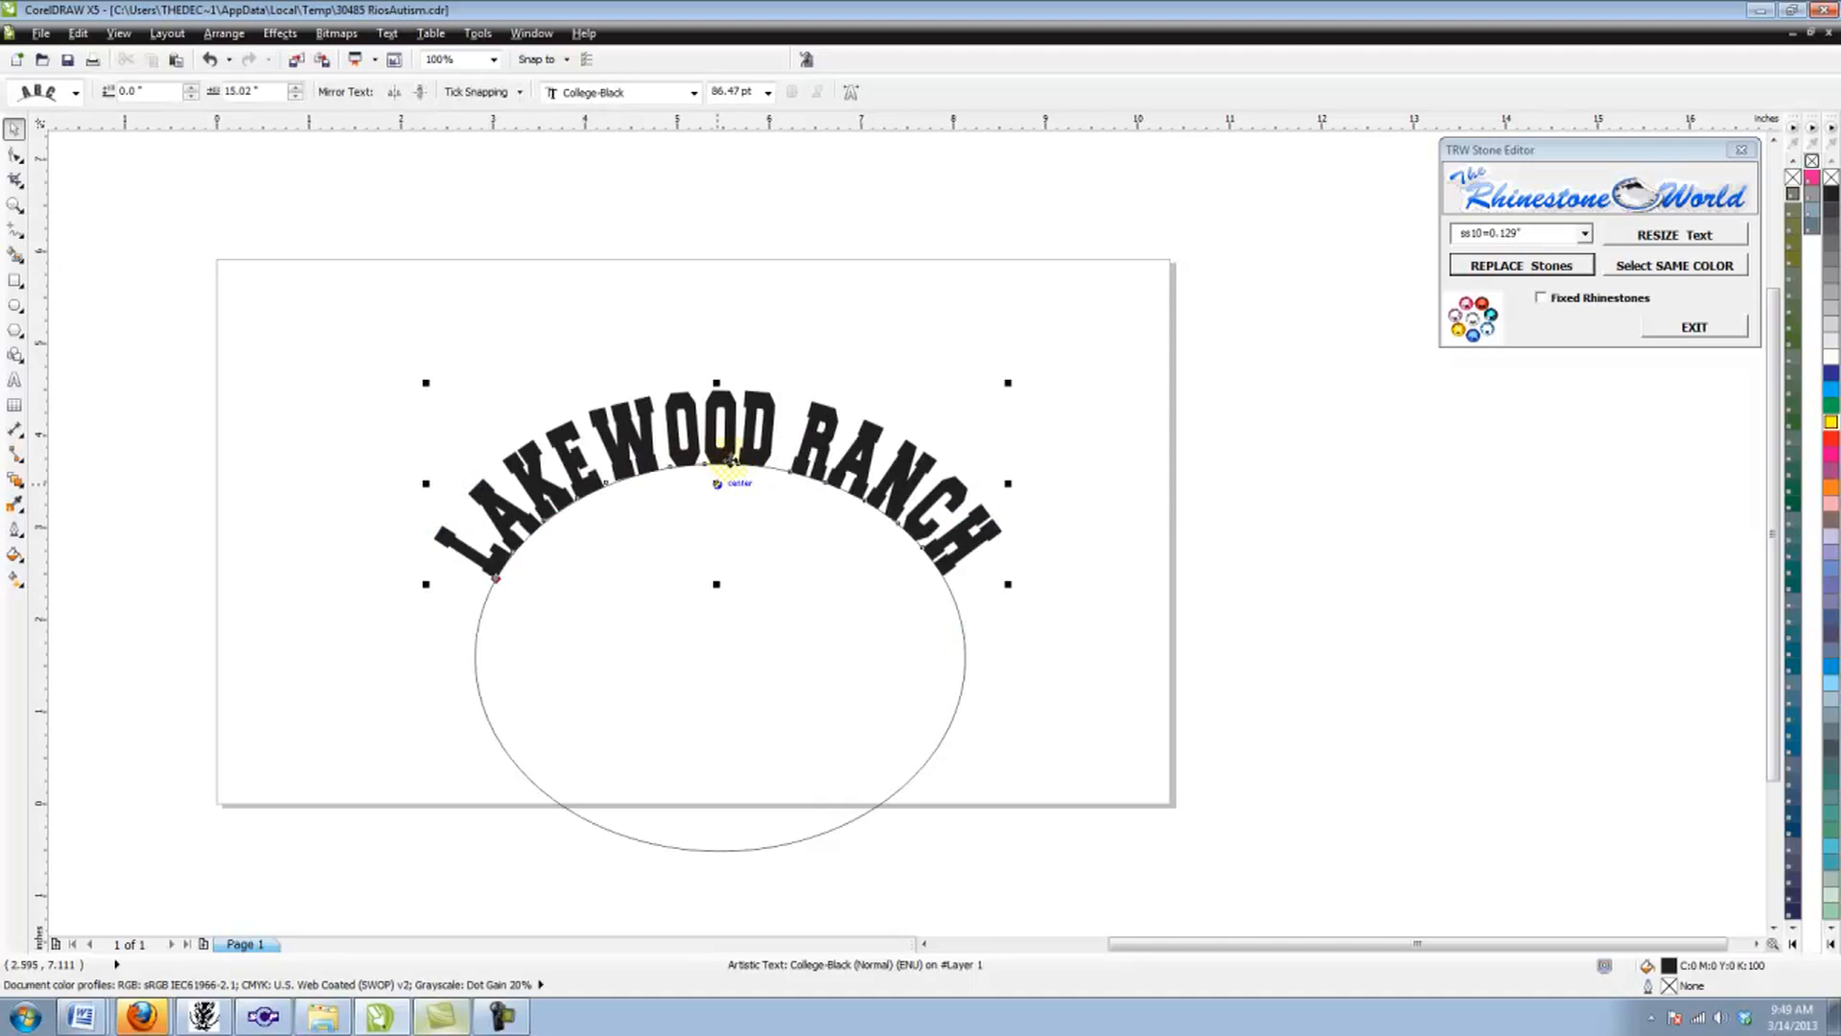
key(ctrl+z)
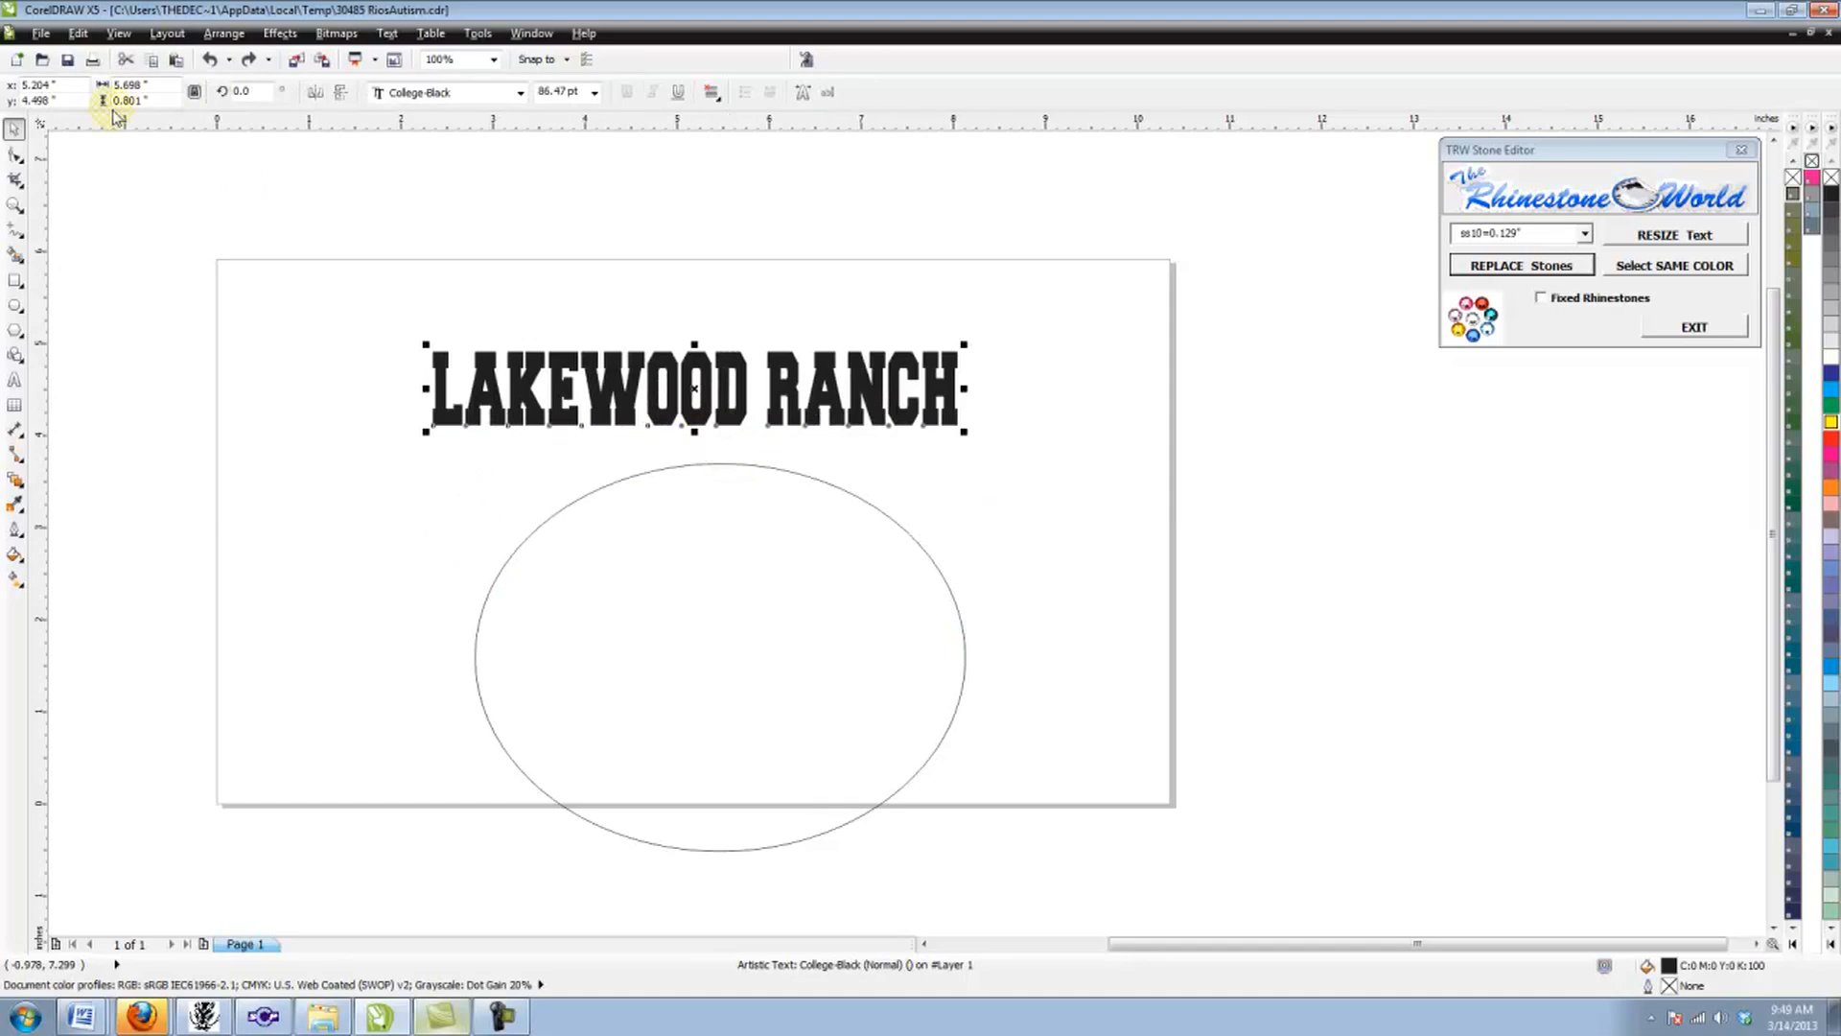
Step: Narrow the ellipse to about 4.5 in wide, keeping its height
click(255, 281)
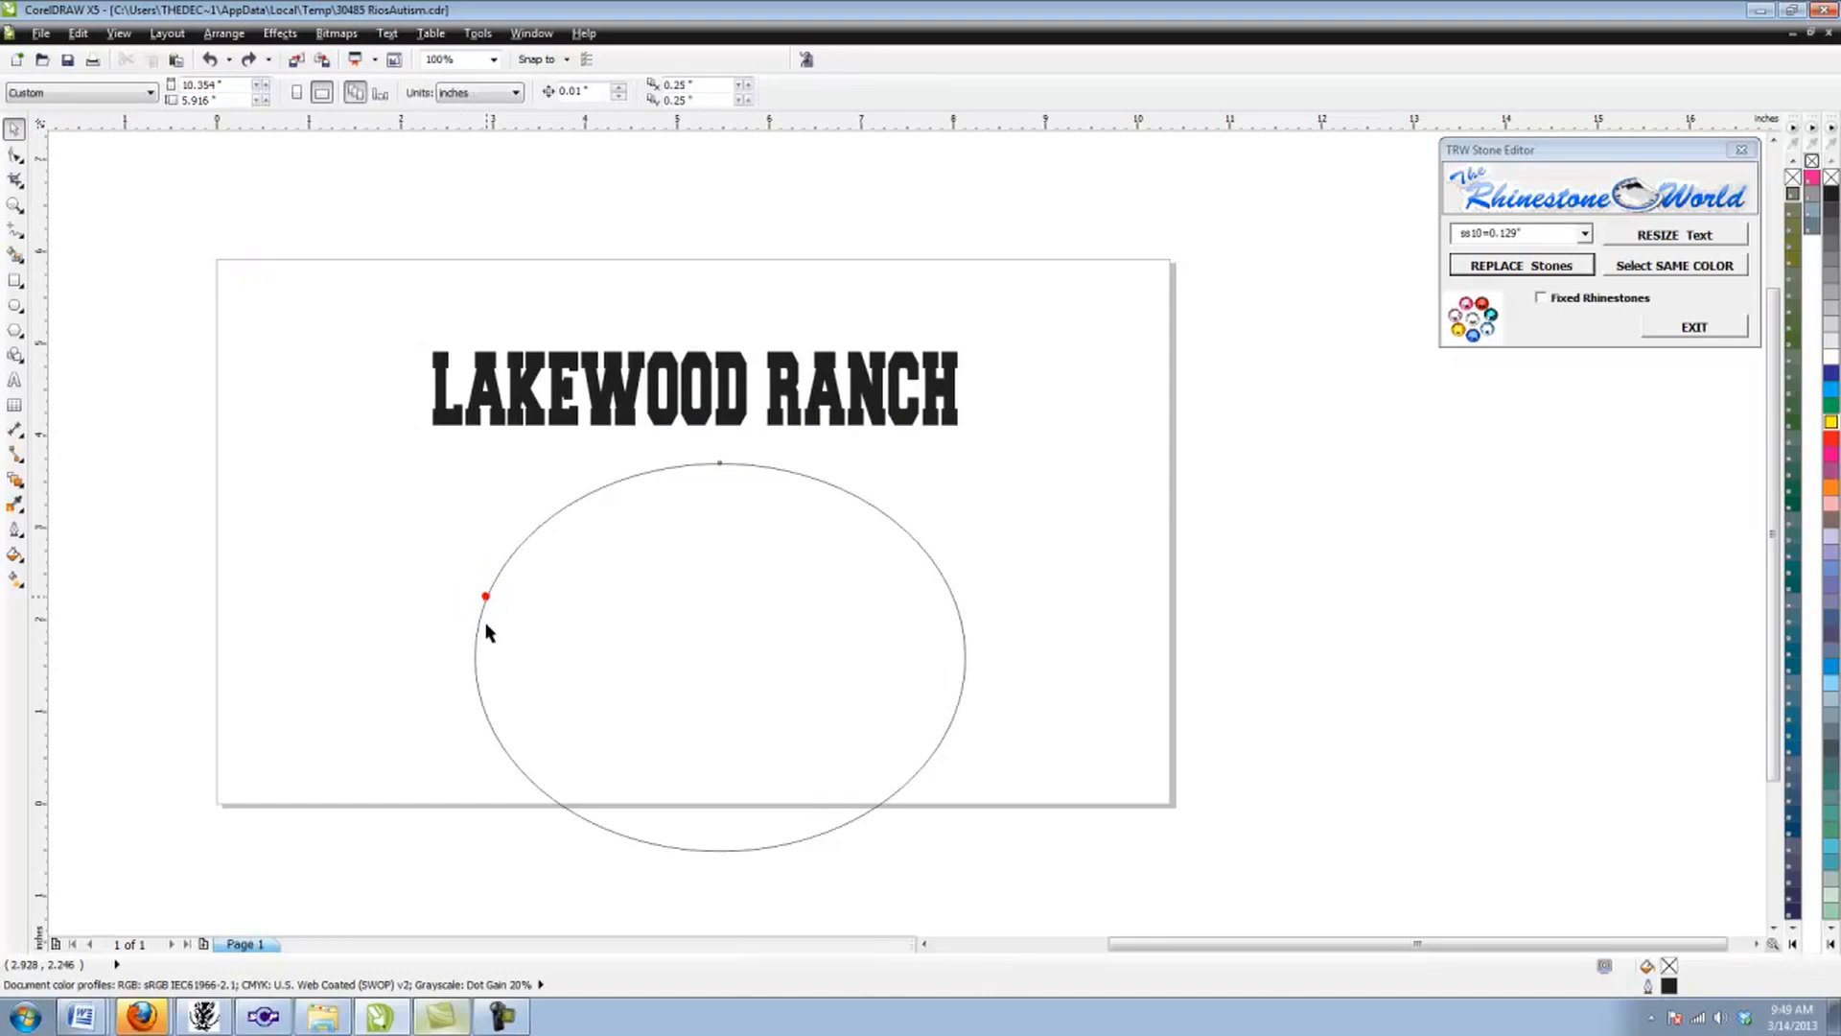
click(475, 658)
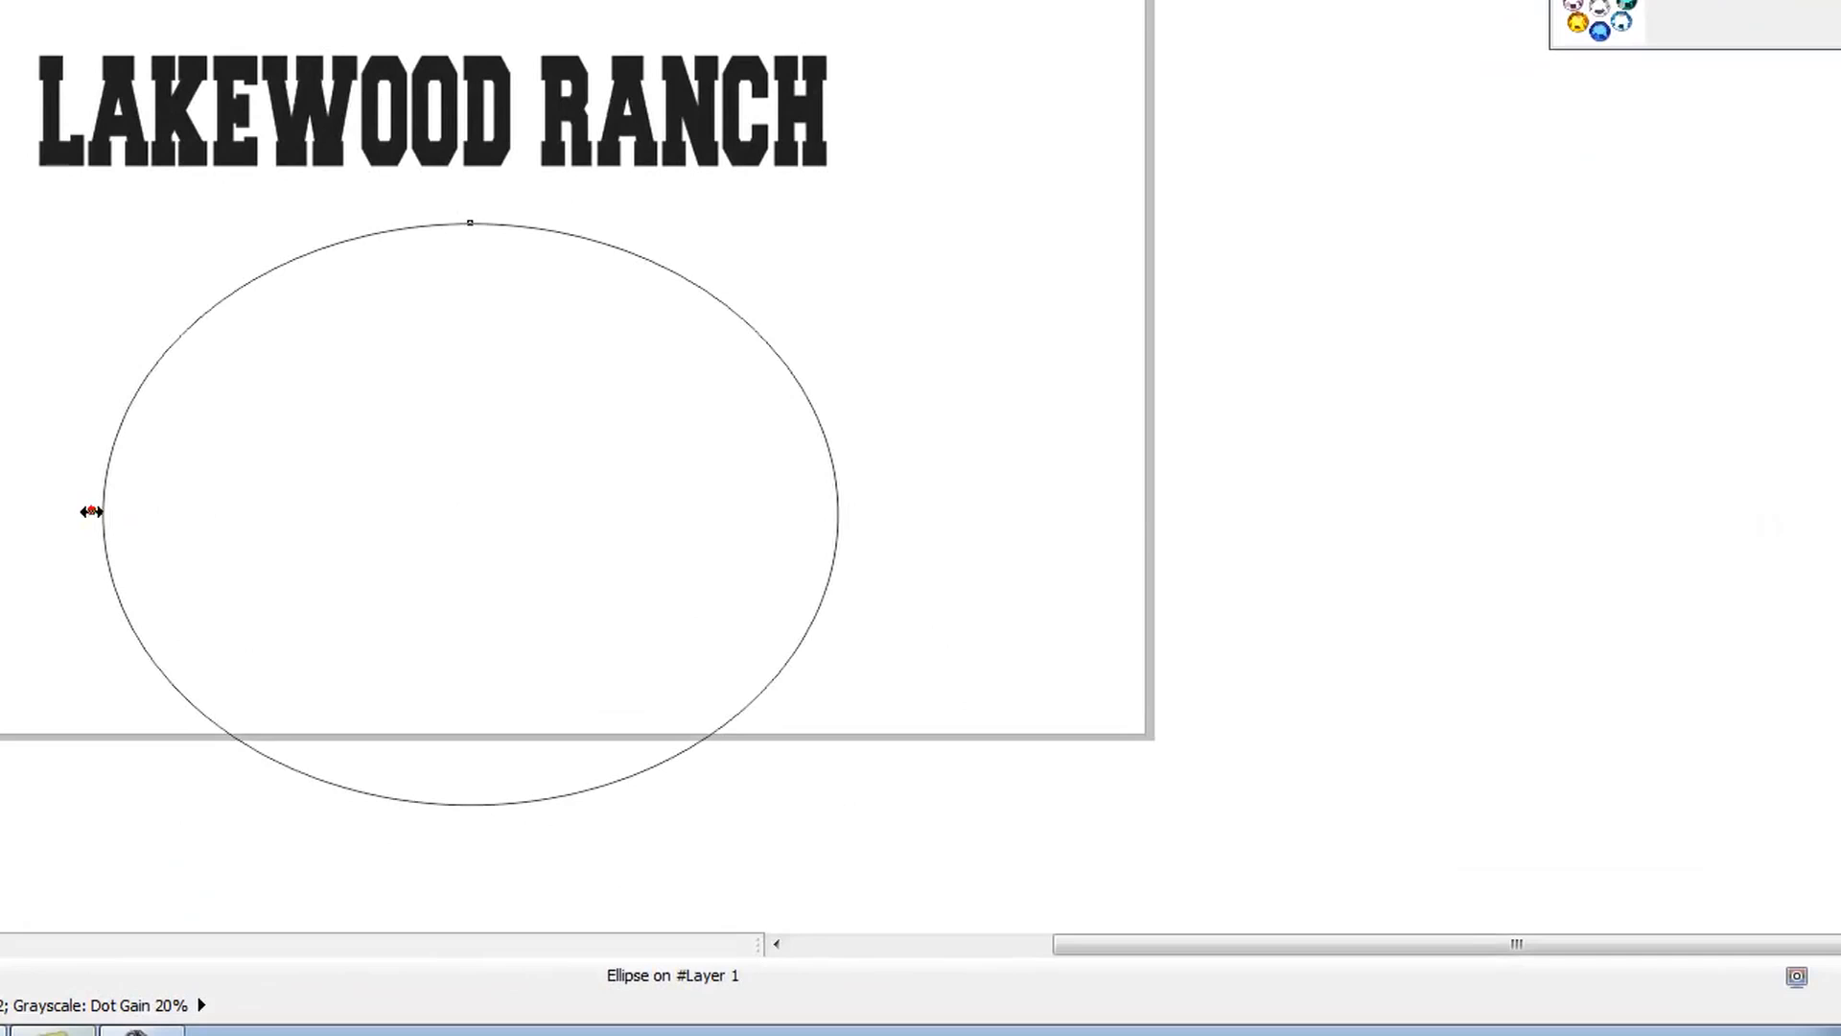
drag(91, 511, 207, 511)
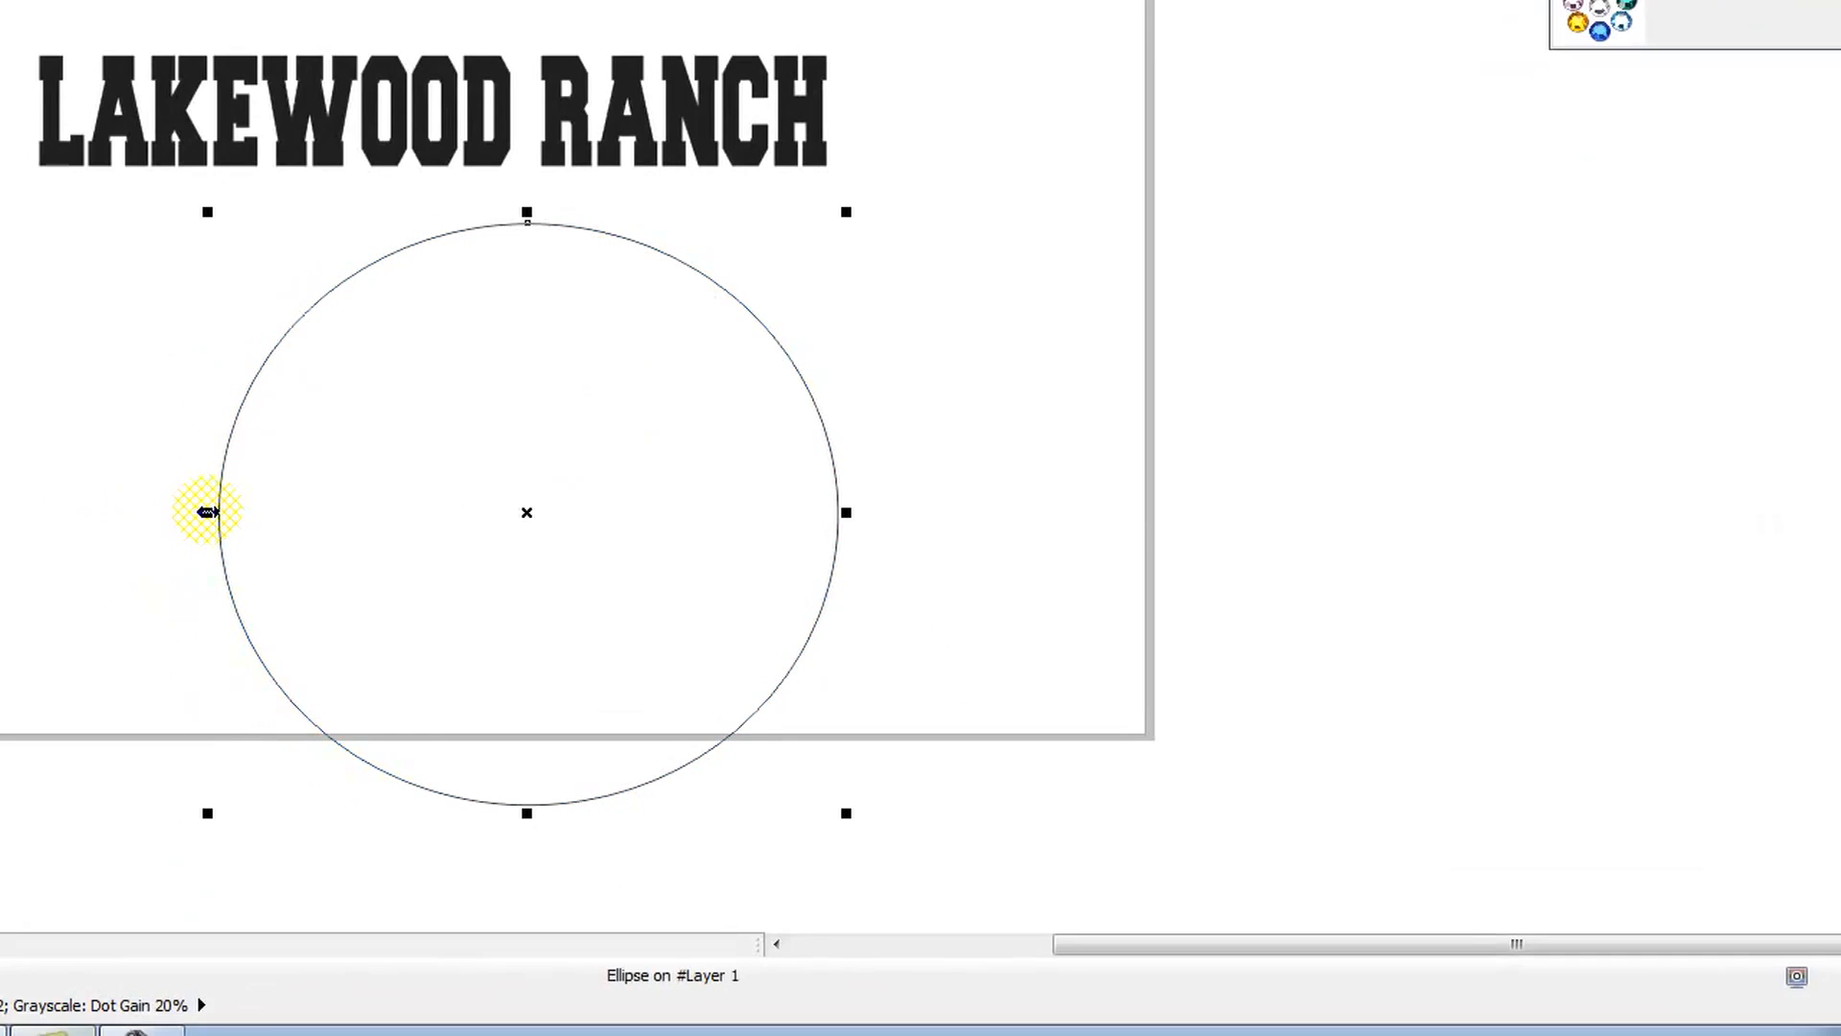
Step: Fit the LAKEWOOD RANCH text to the narrowed ellipse, centred over its top
click(324, 161)
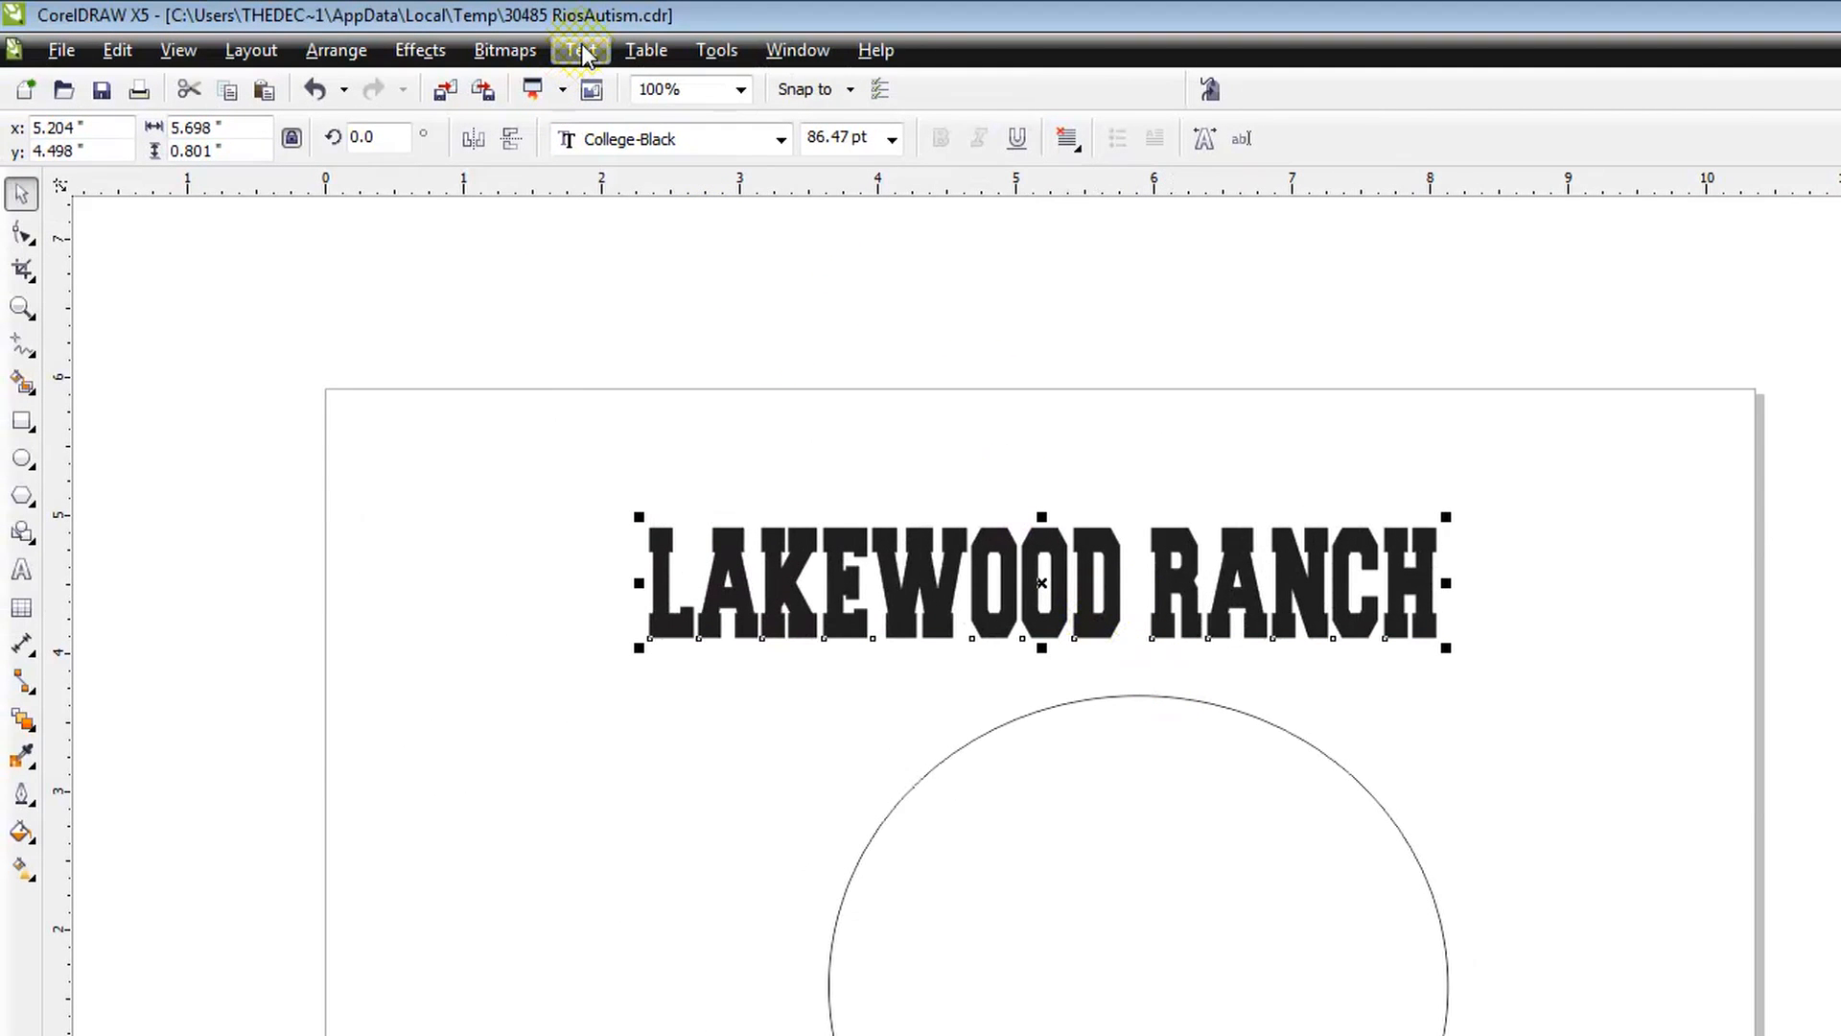
click(582, 53)
click(623, 534)
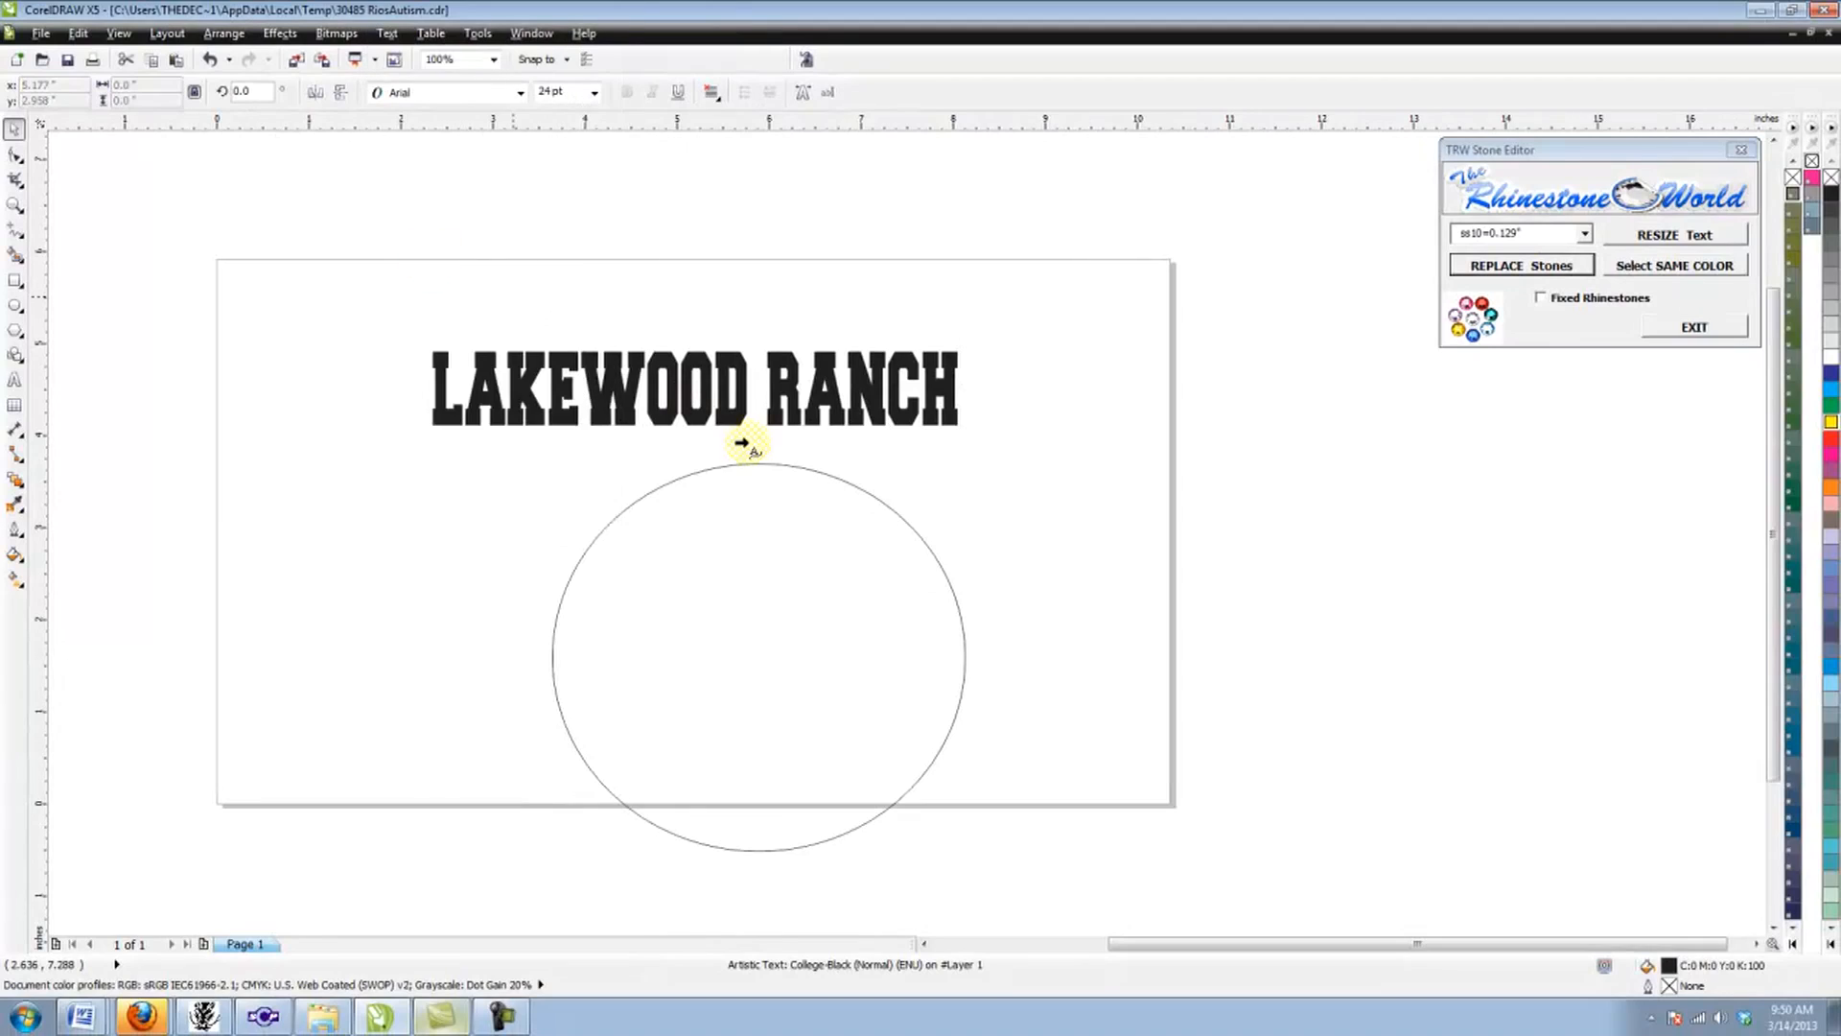
click(758, 466)
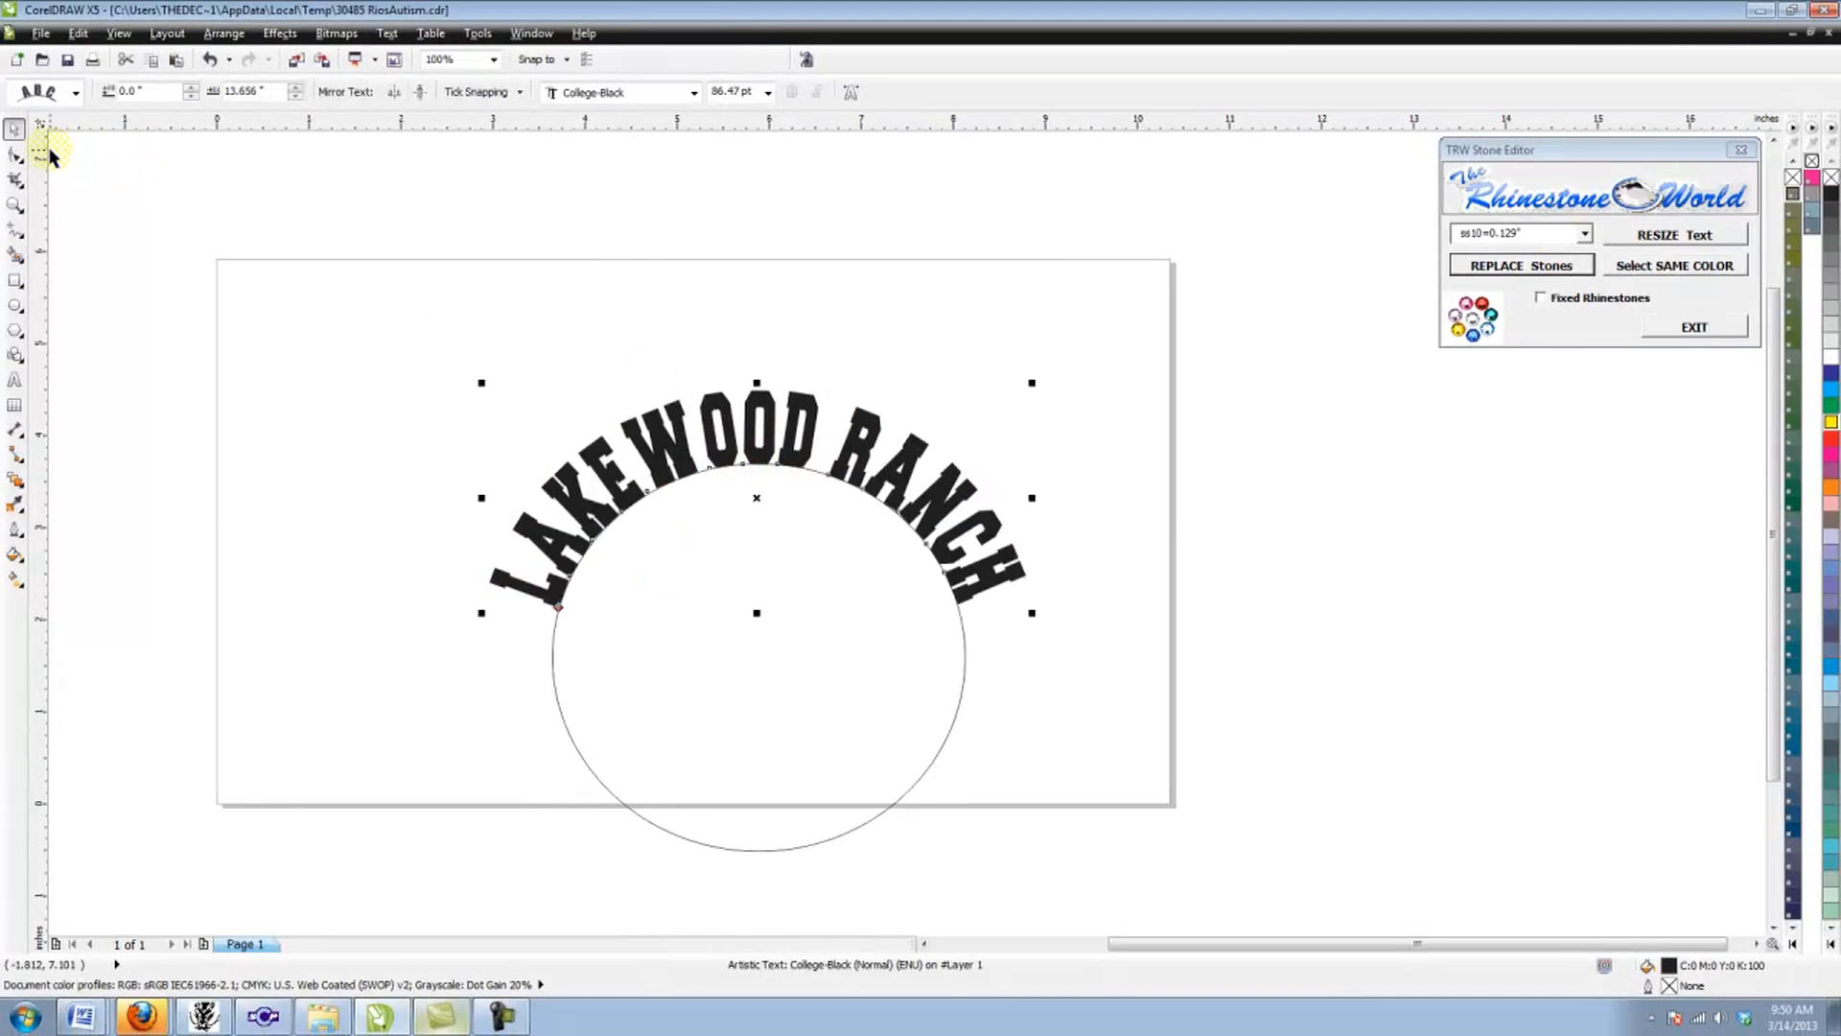
Step: Remove the outline from the ellipse that carries the arched text
click(430, 404)
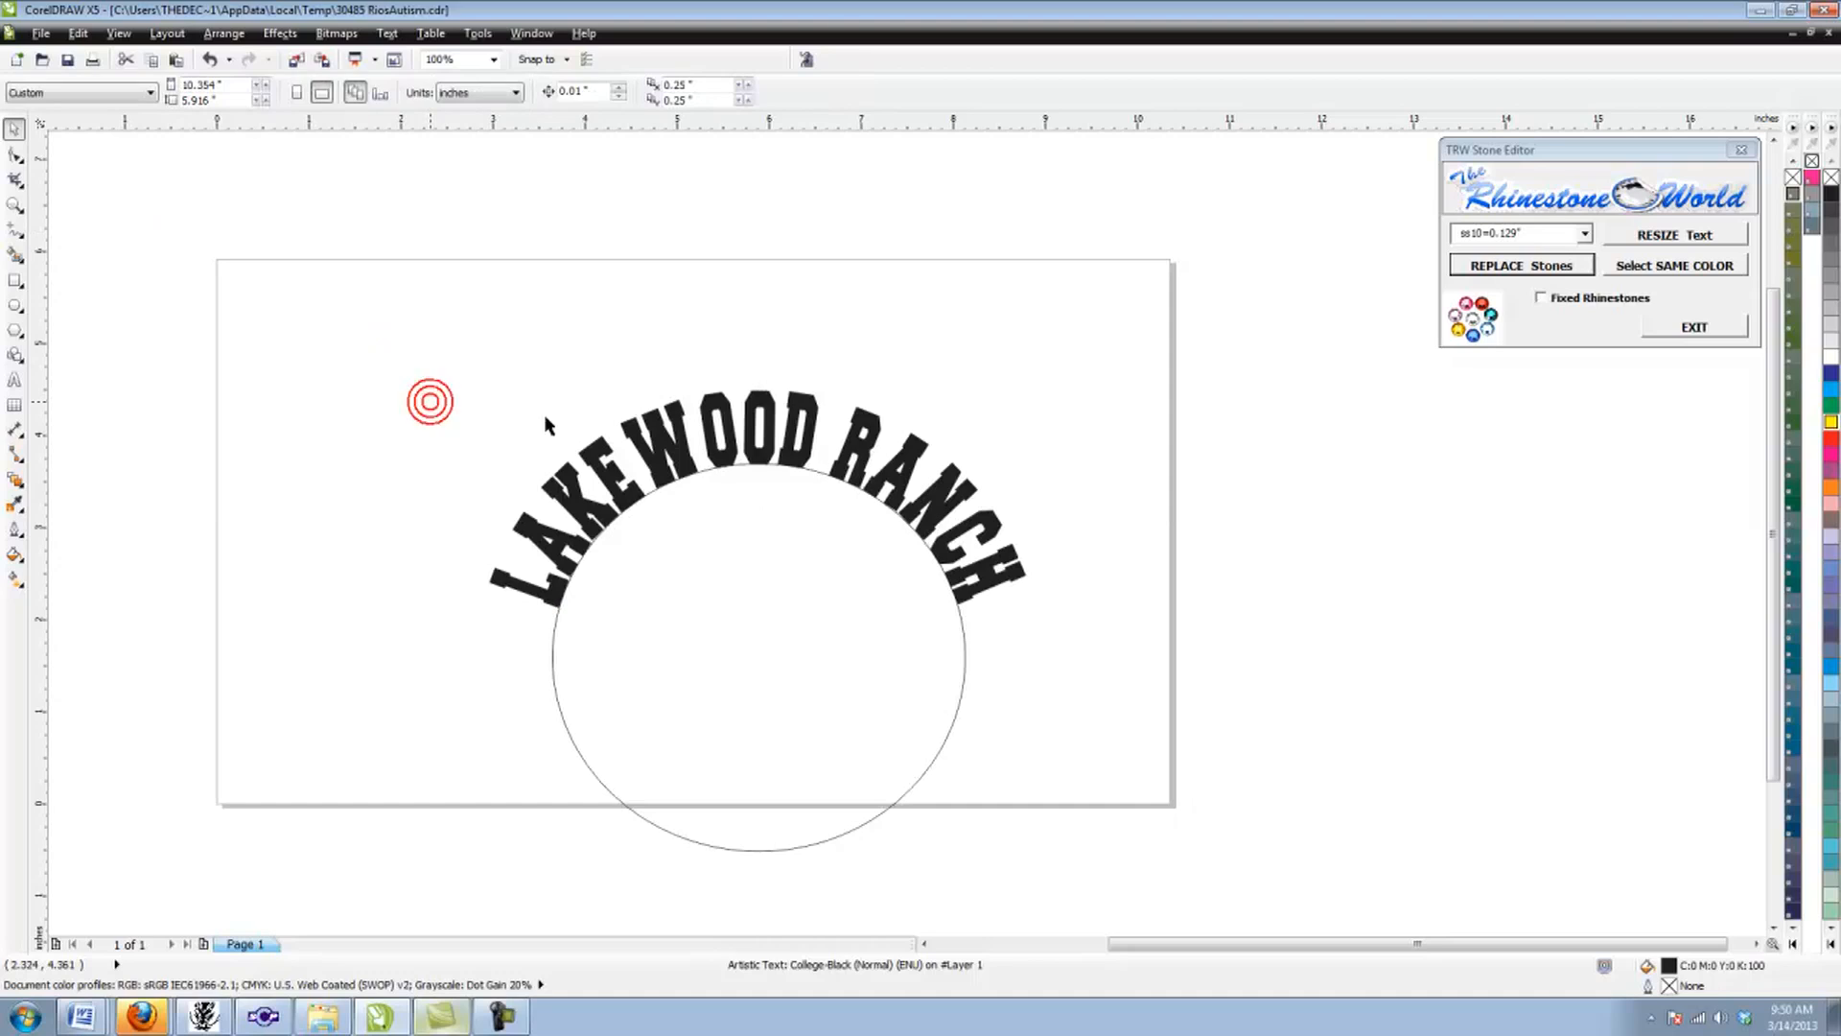
click(553, 641)
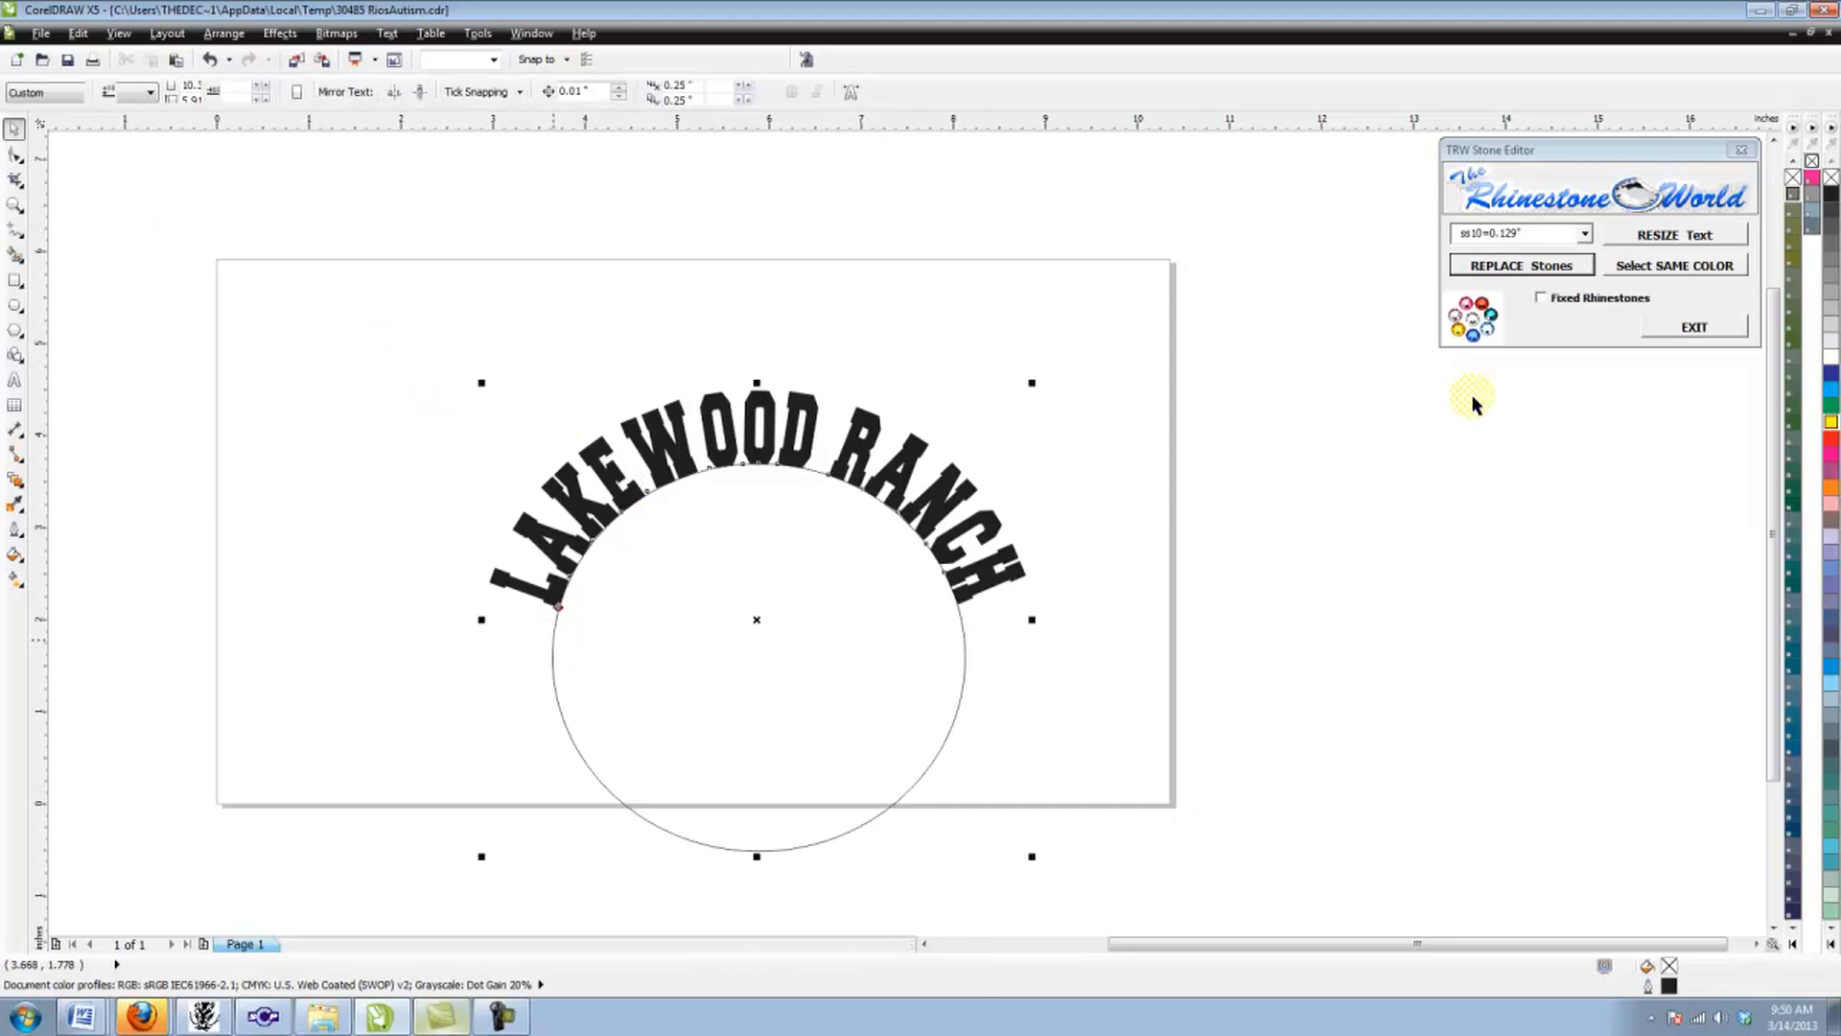
right_click(1830, 179)
click(362, 303)
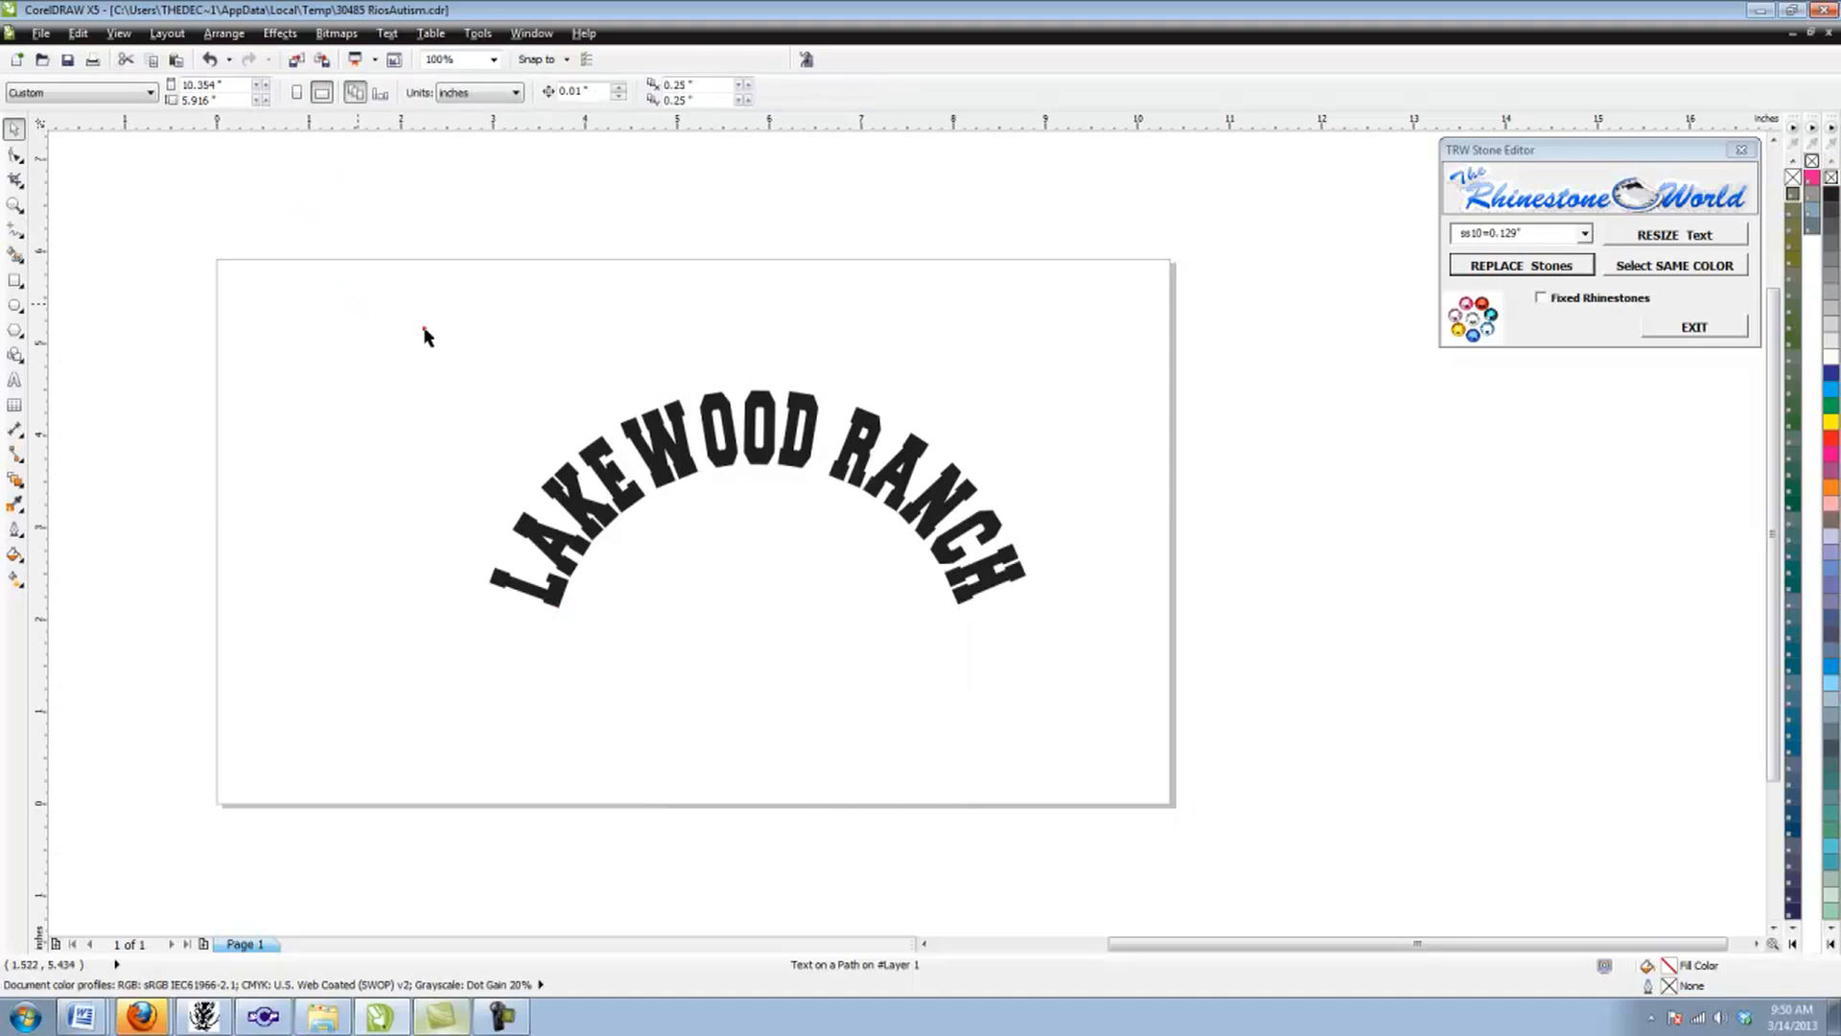
Step: Select the invisible ellipse under the arched text and move it with the text up to the page's upper edge
drag(962, 714, 1080, 746)
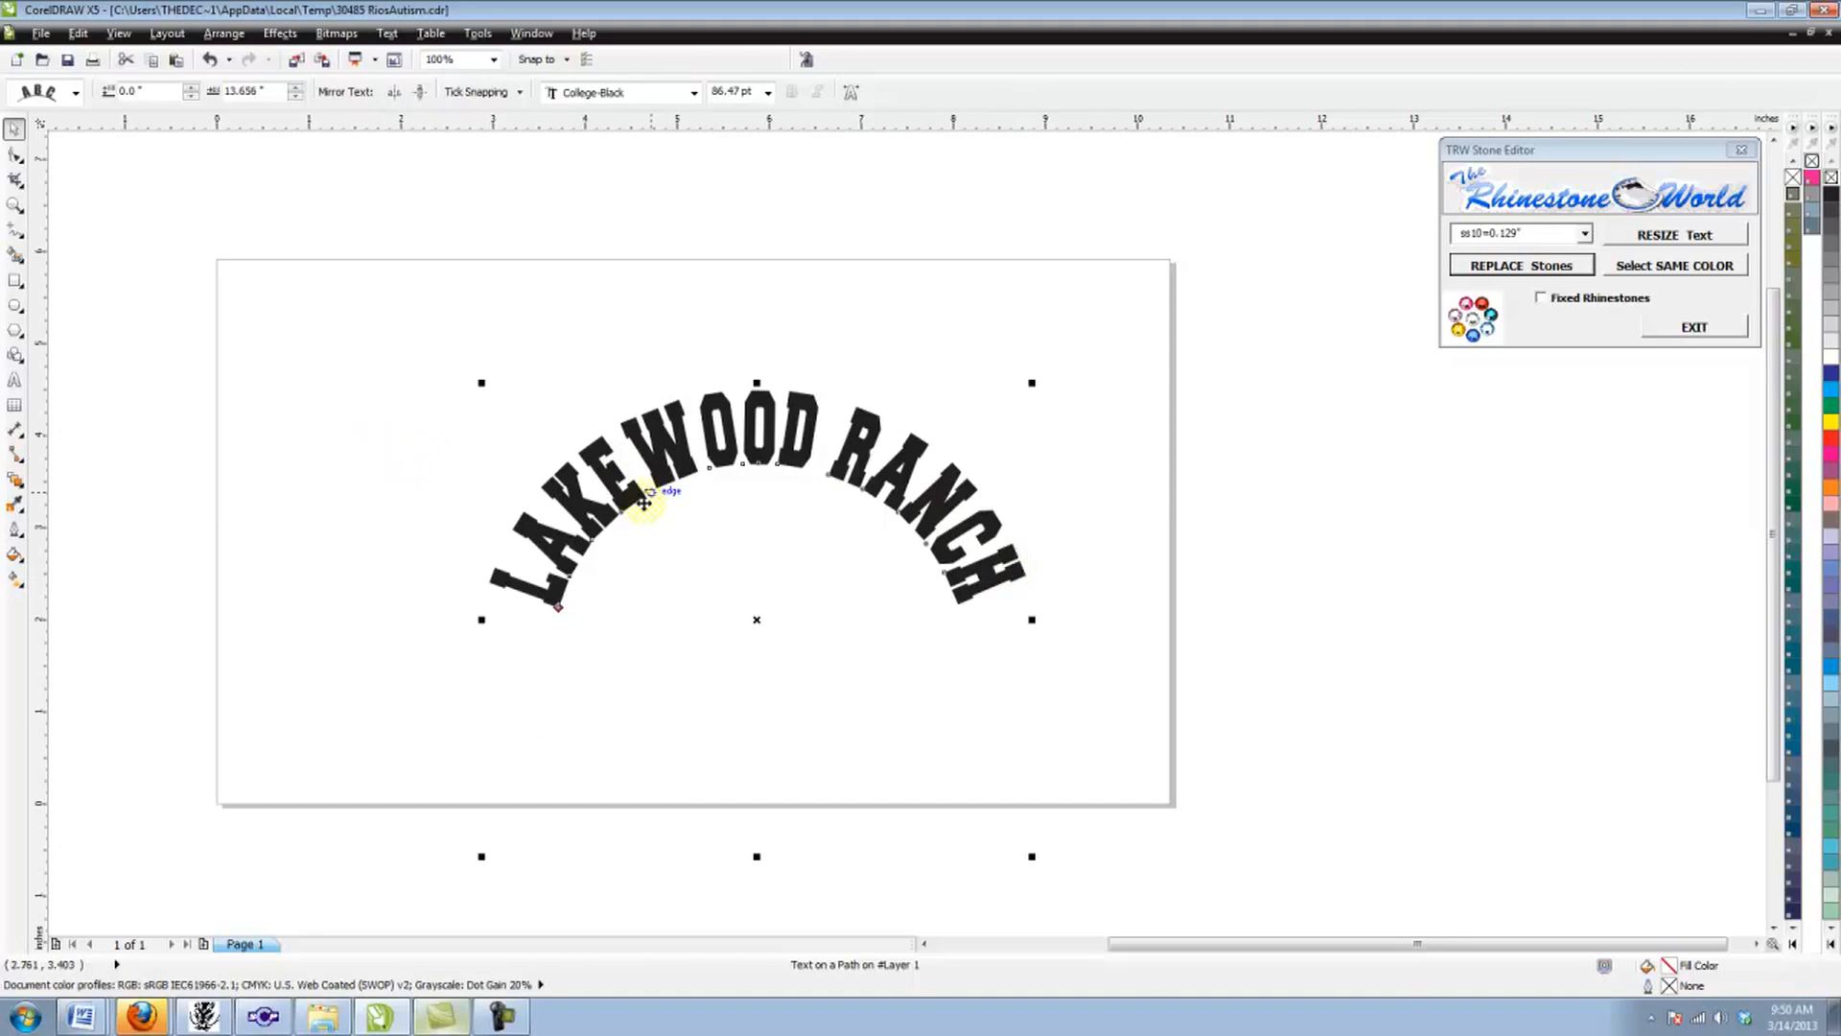
mouse_move(656, 479)
mouse_down()
mouse_move(644, 316)
mouse_move(665, 476)
mouse_move(685, 458)
mouse_up()
click(369, 408)
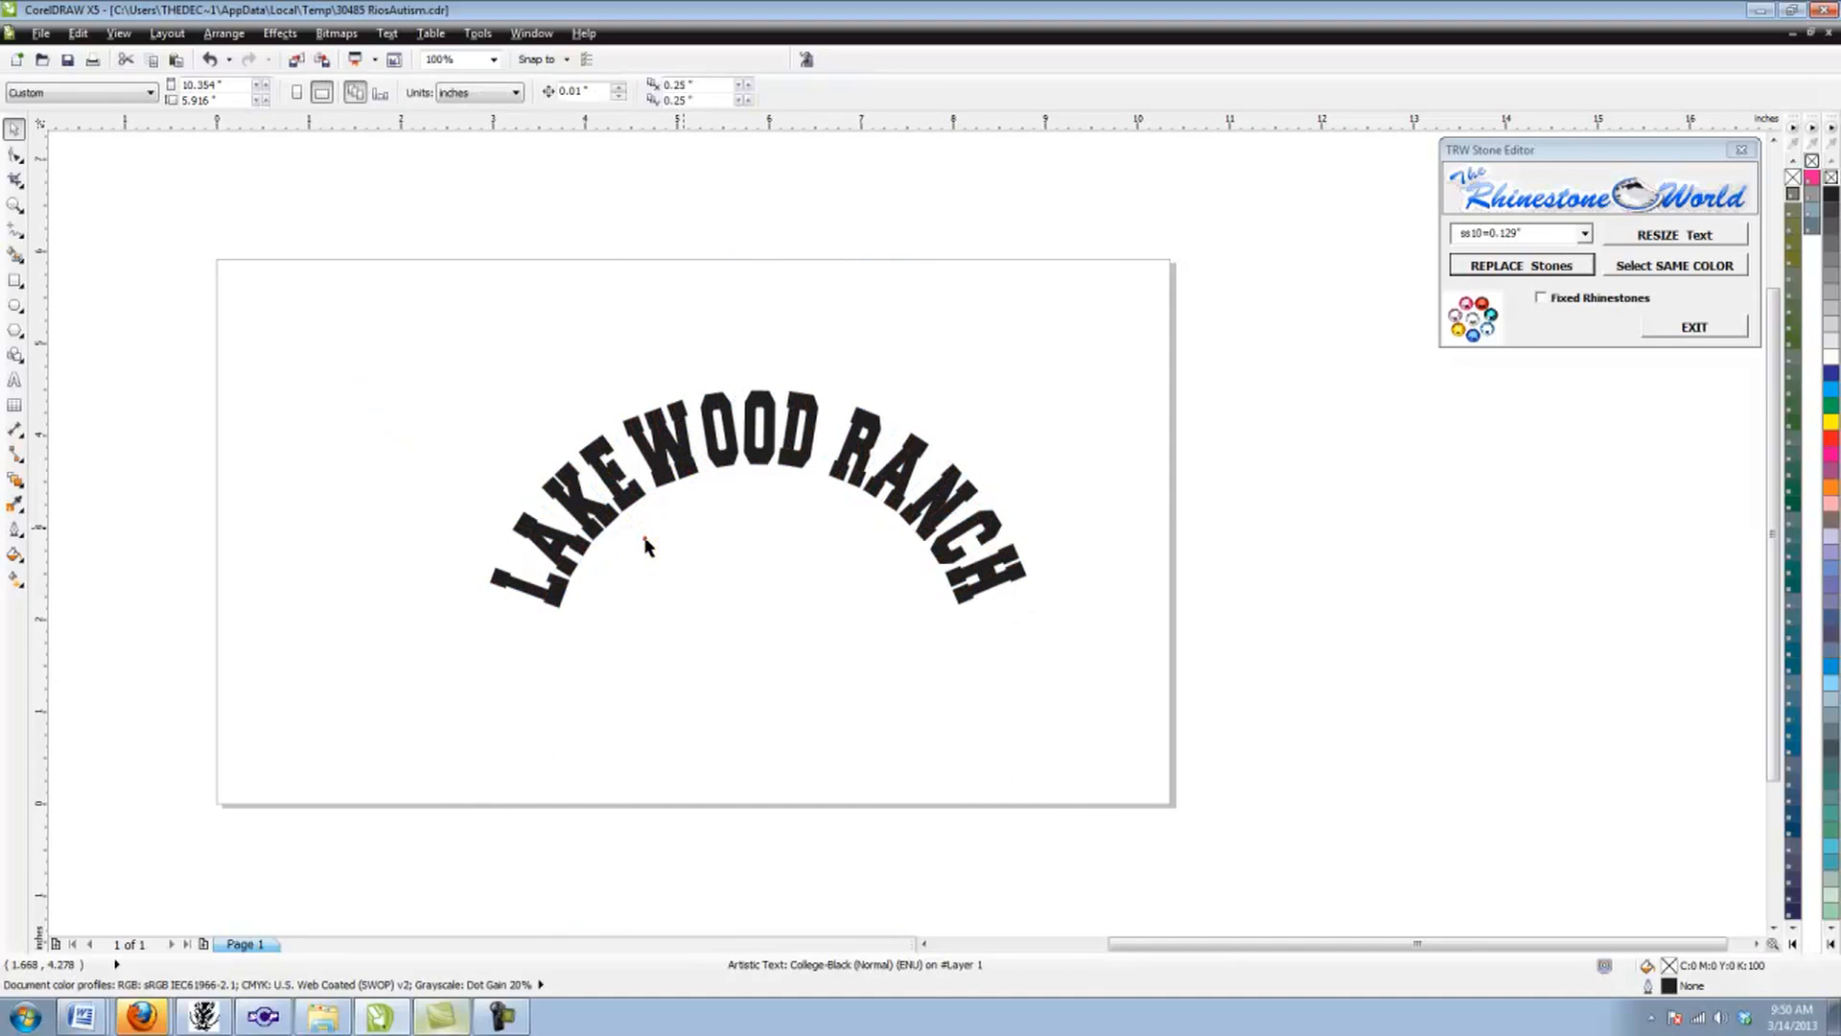
click(644, 545)
drag(724, 645, 728, 510)
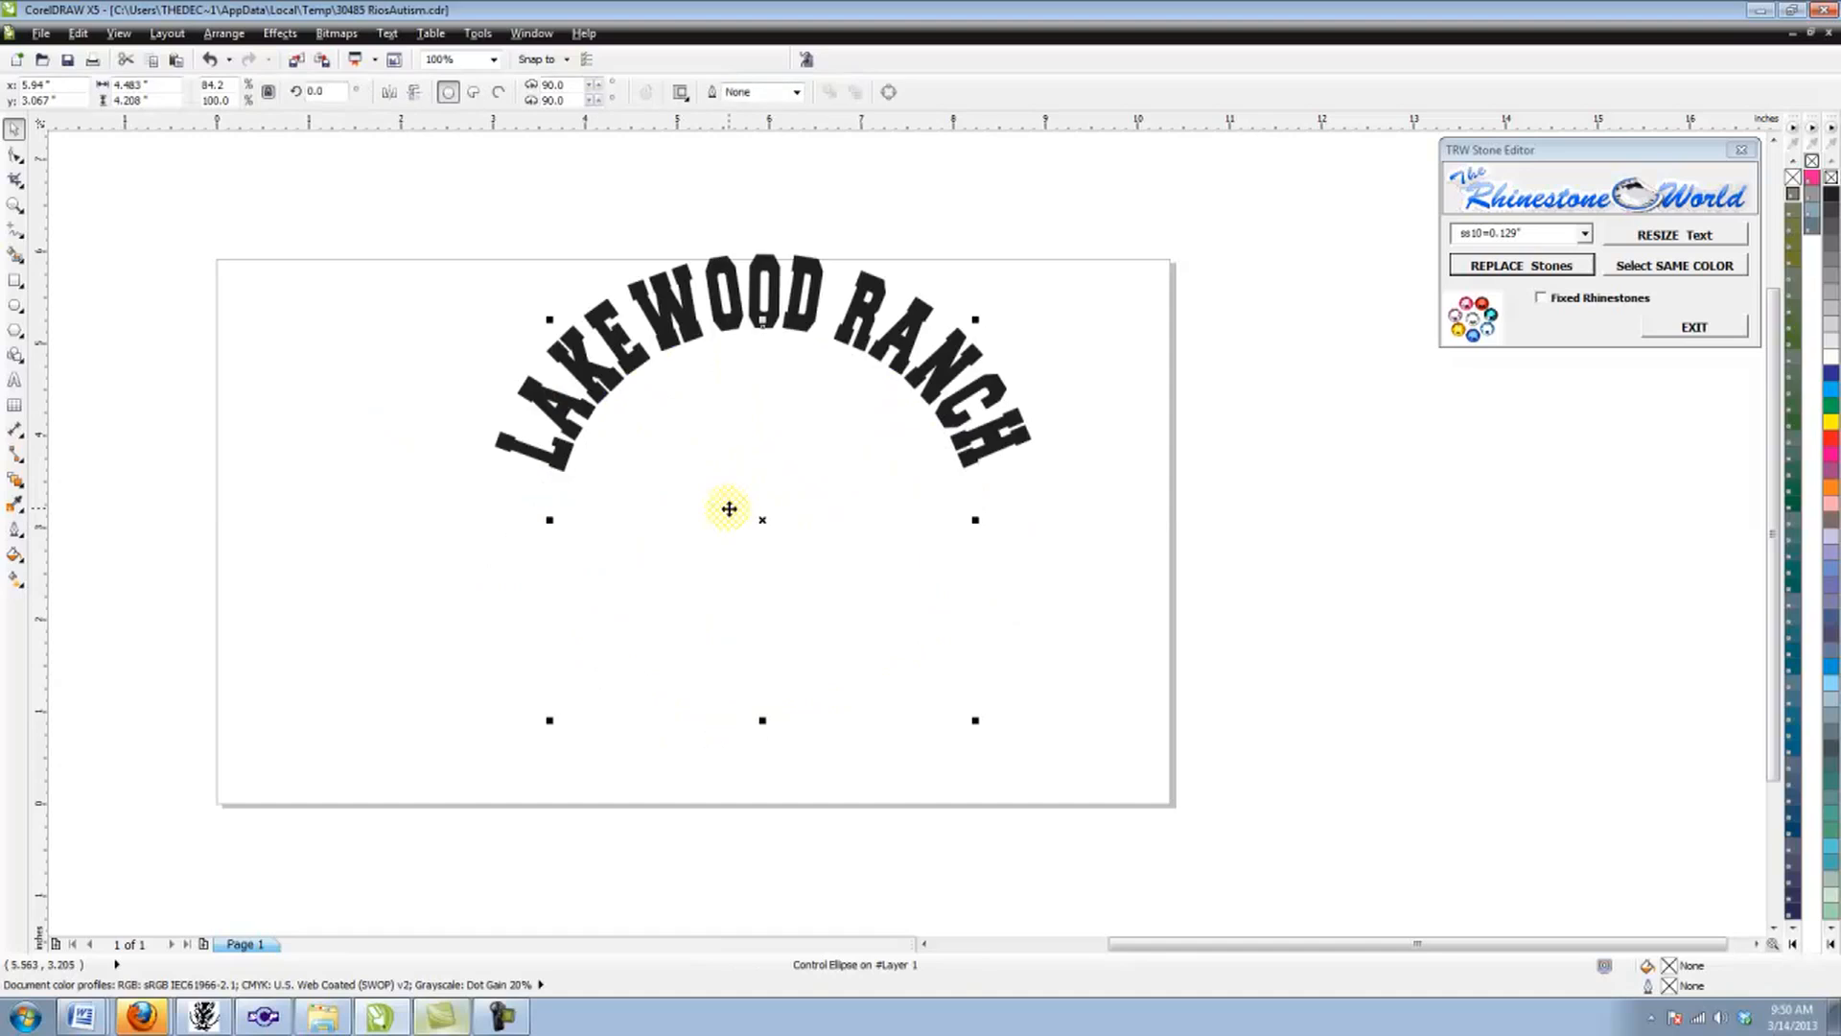
click(728, 510)
click(314, 565)
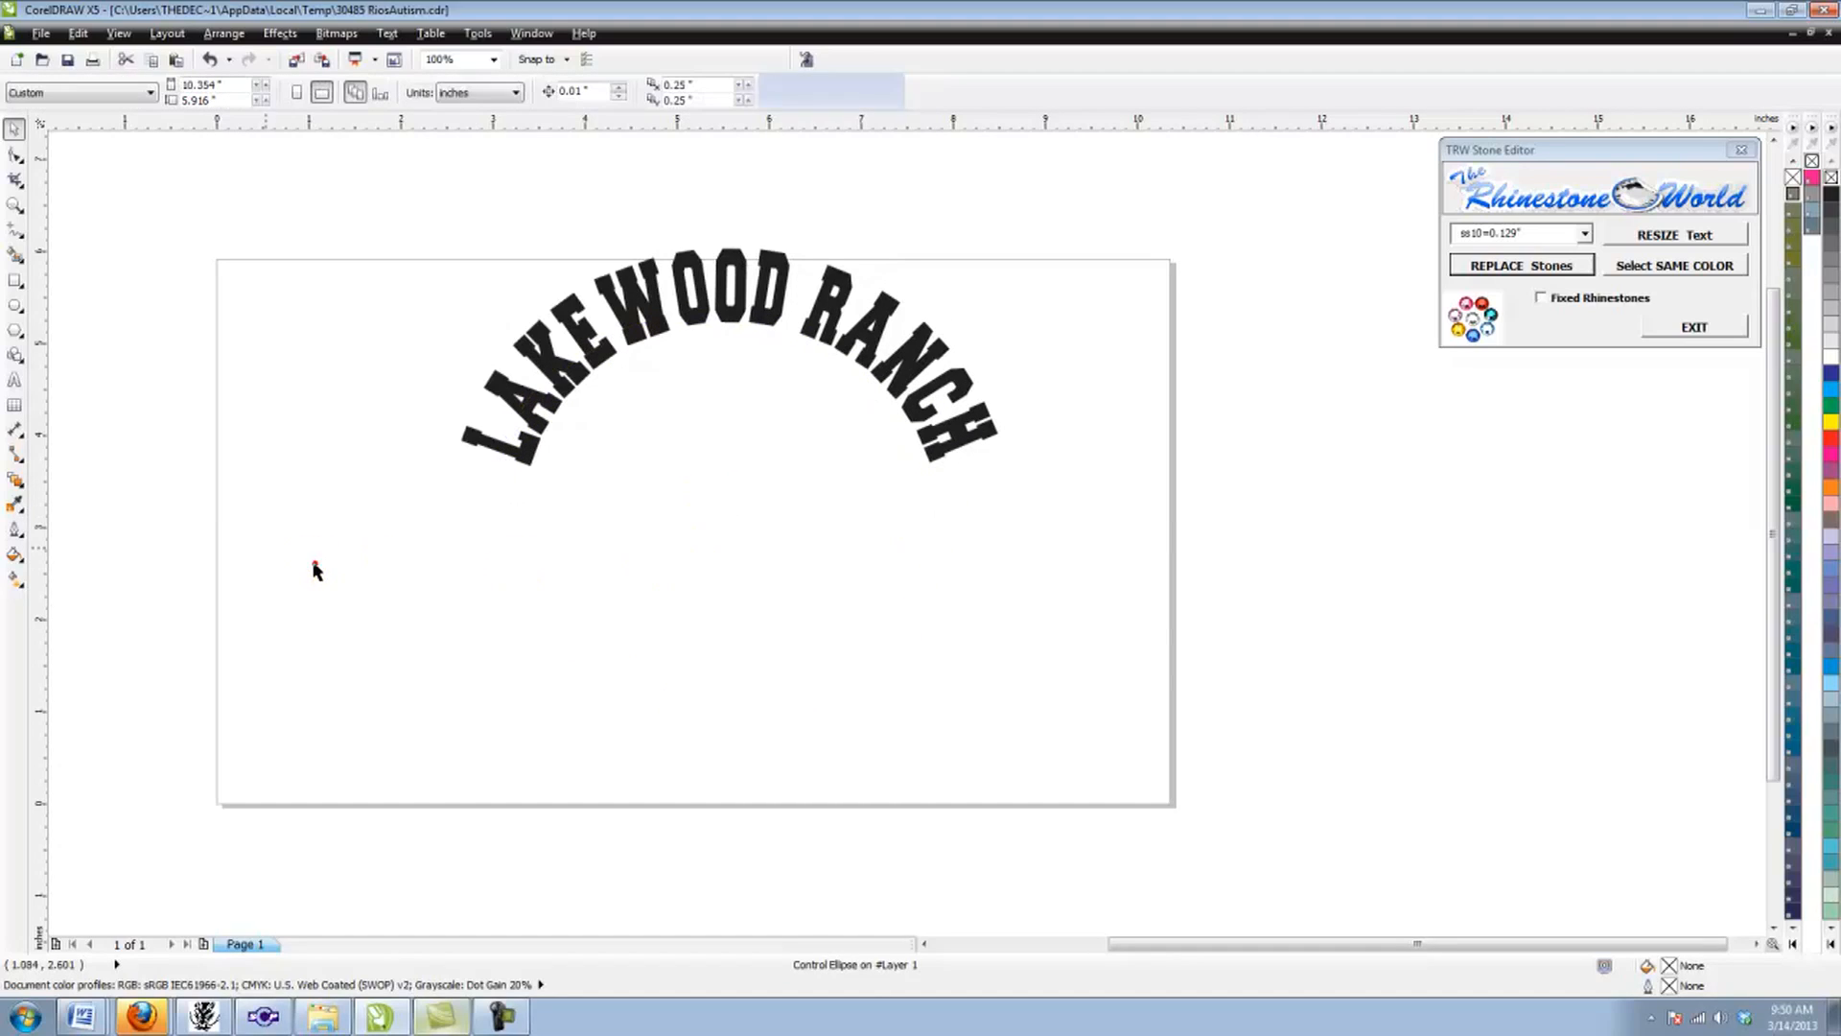
Step: Replace the arched text's wording with SARASOTA
double_click(511, 398)
drag(505, 442, 939, 504)
text(SARA)
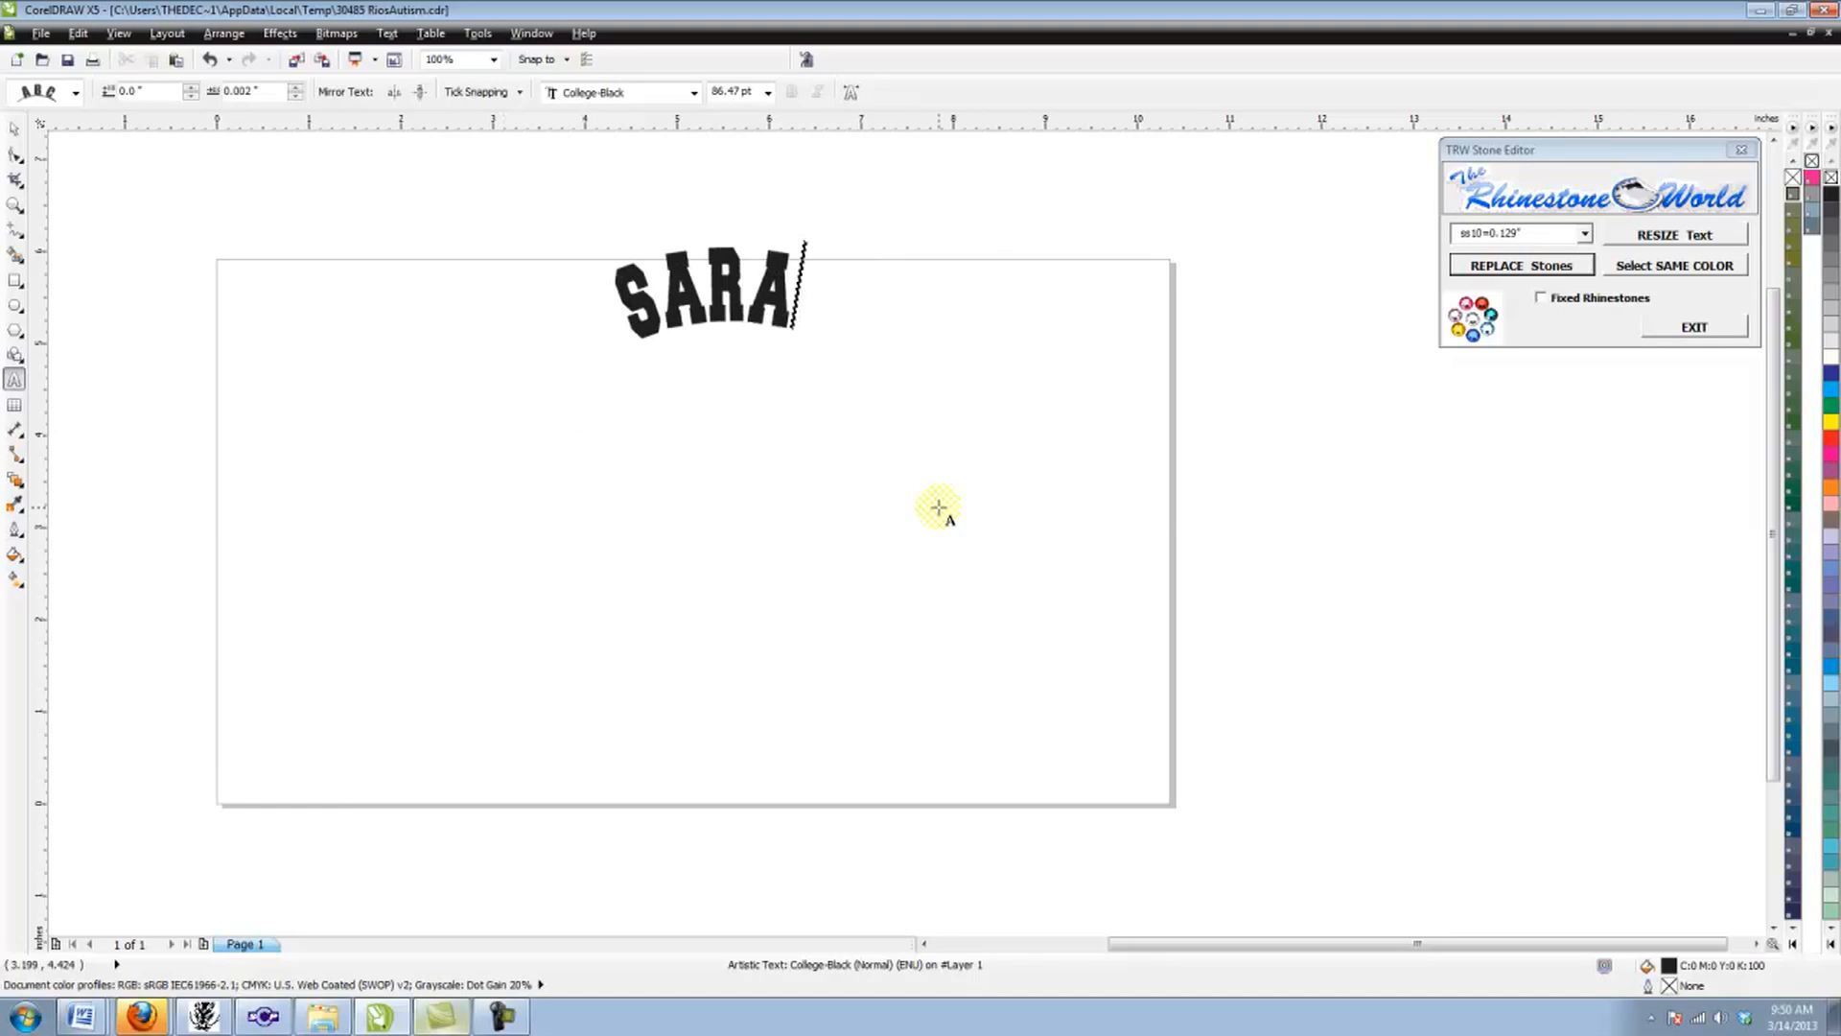
text(SOTA)
Step: Delete the SARASOTA wording on the arc and enter LAKEWOOD RANCH in its place
key(BackSpace)
key(BackSpace)
key(BackSpace)
key(BackSpace)
key(BackSpace)
key(BackSpace)
key(BackSpace)
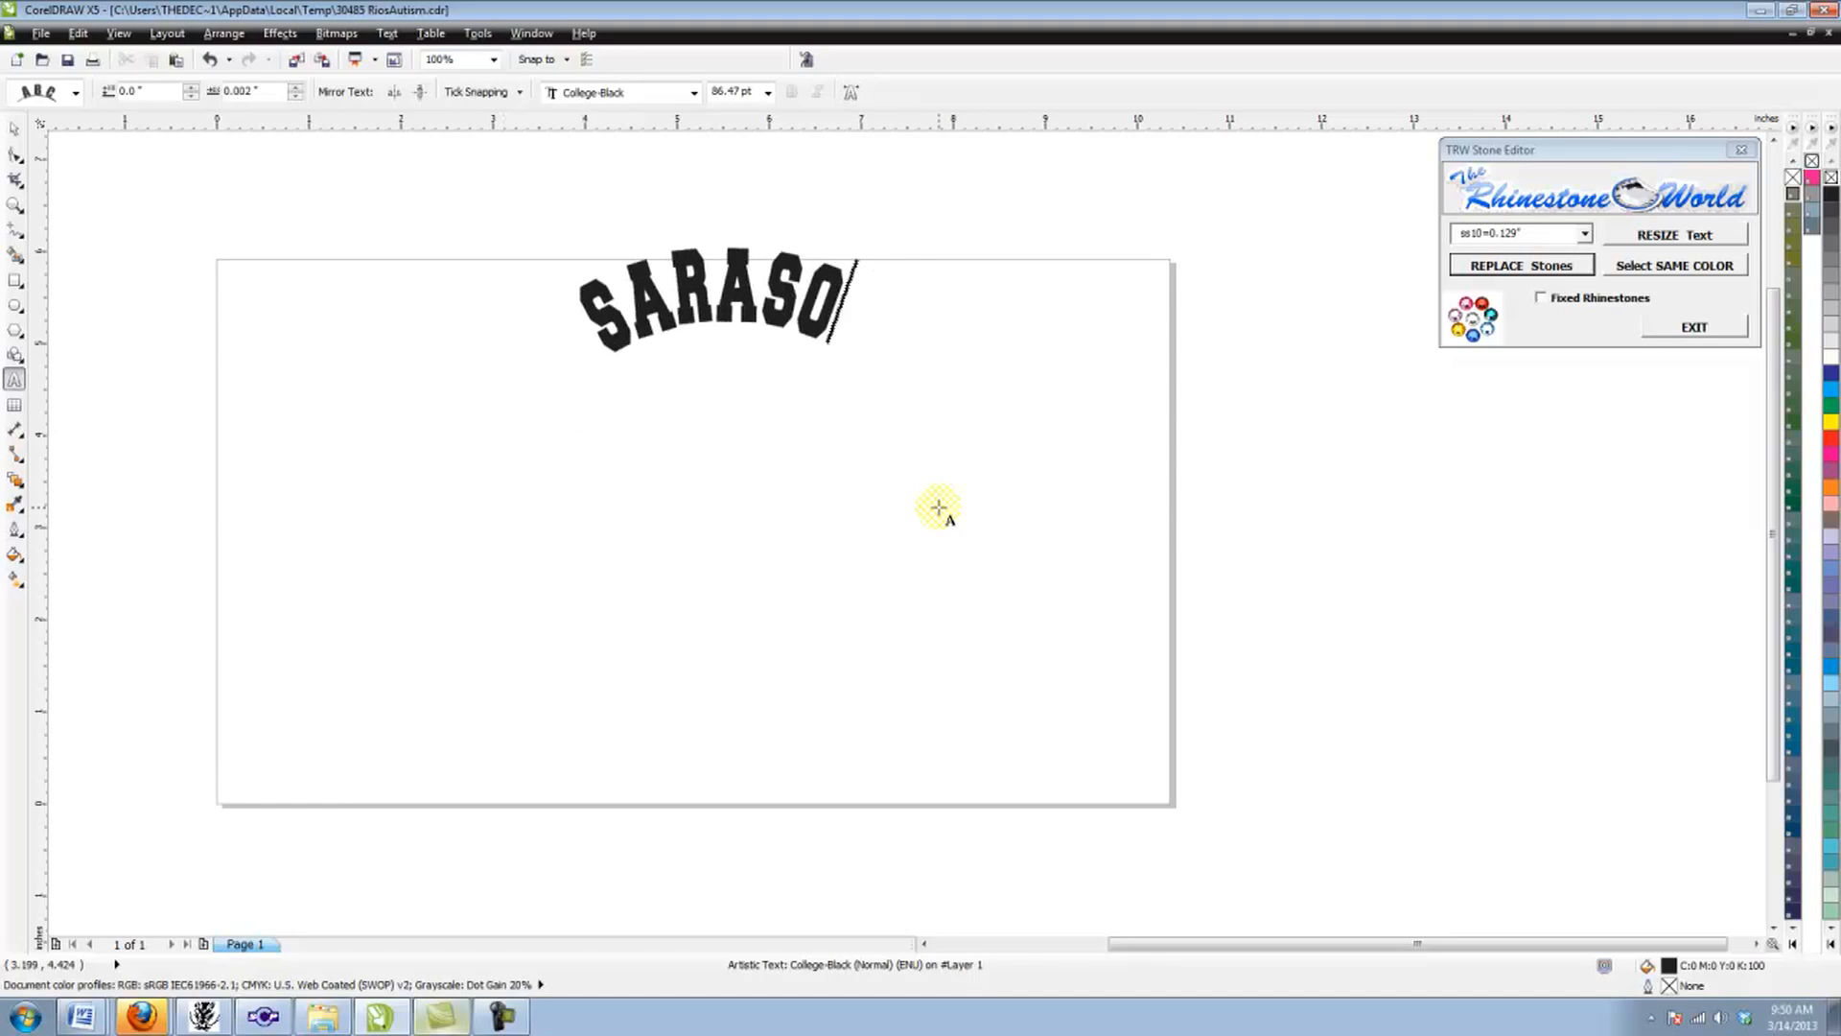
key(BackSpace)
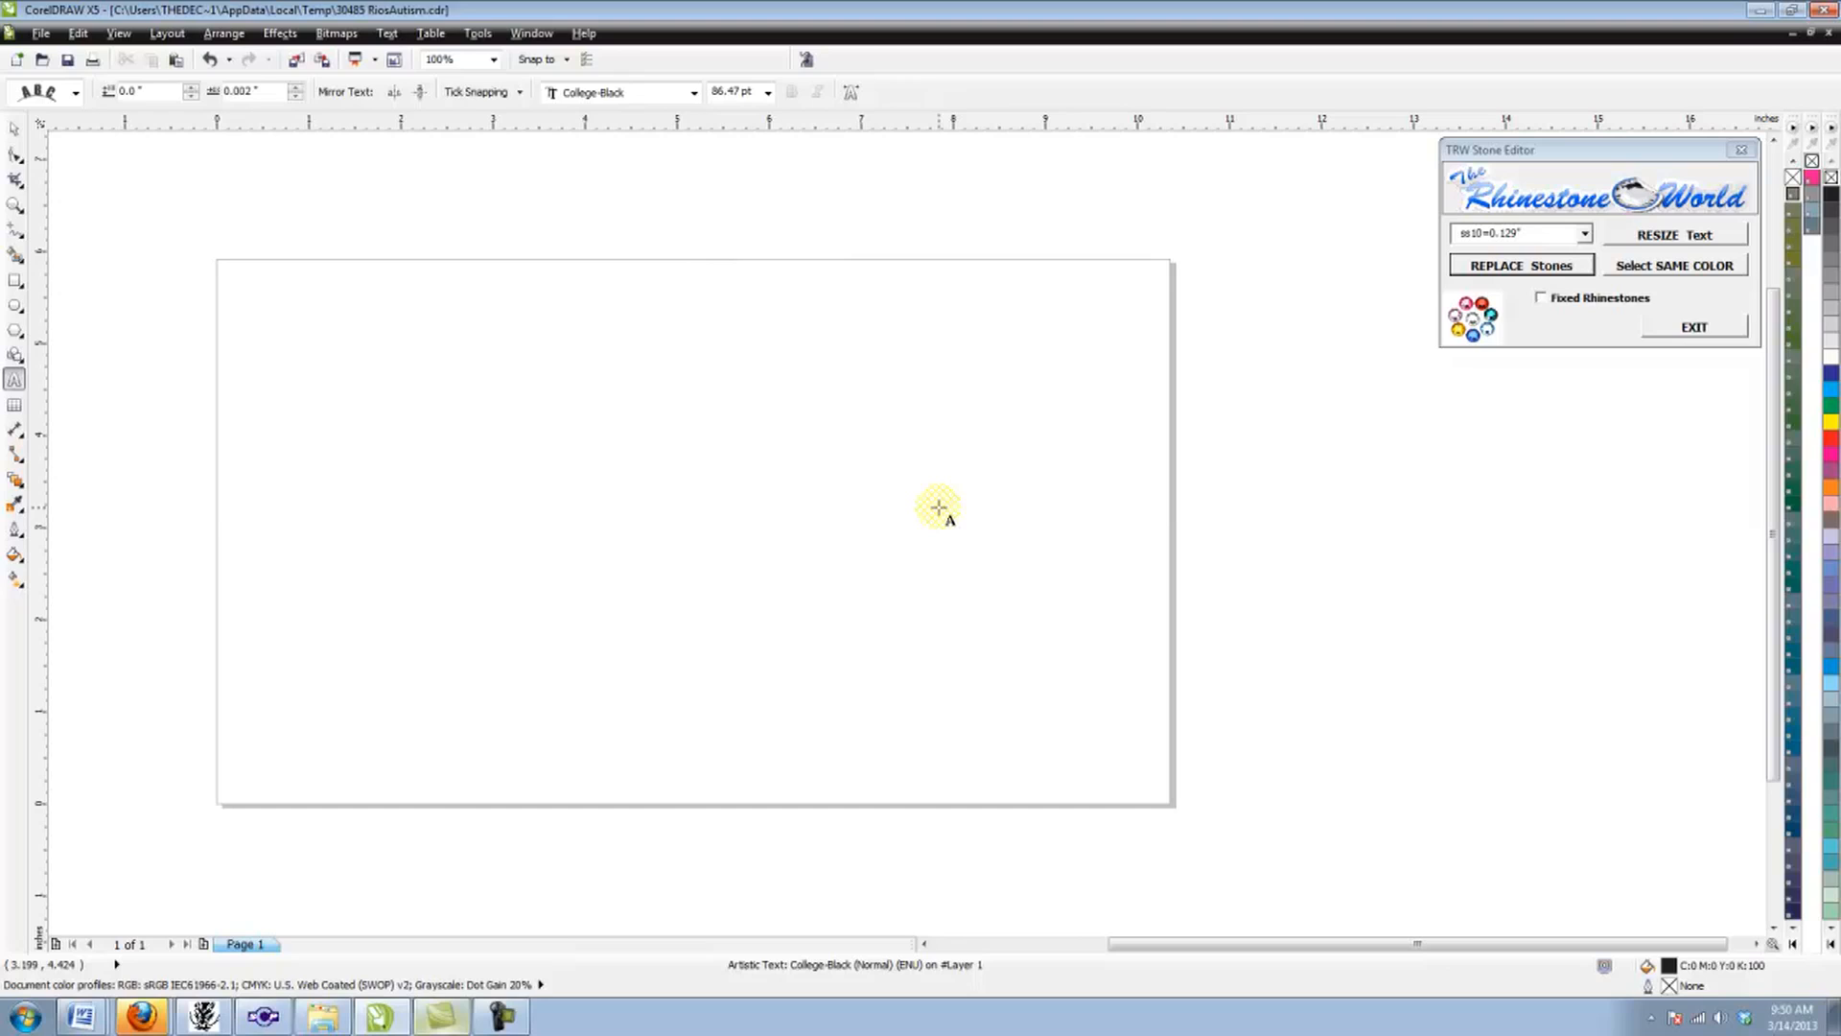
text(LAKEWOOD)
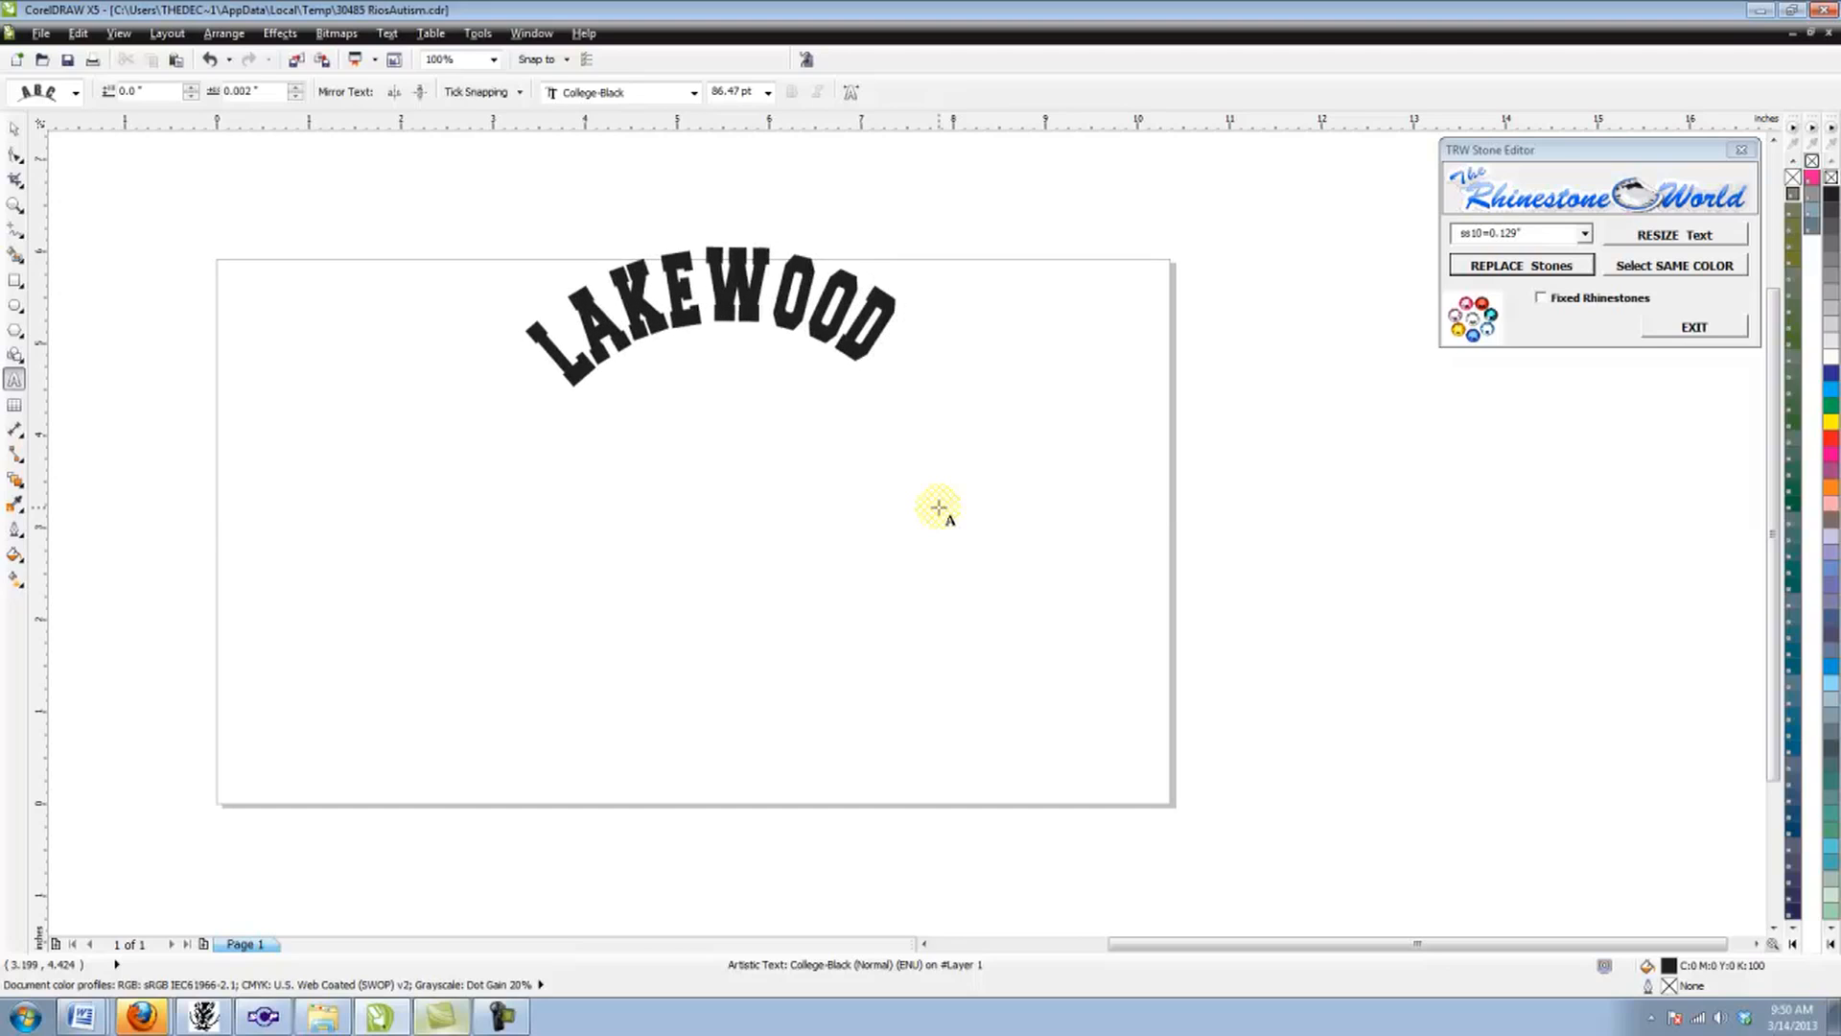
text( RANCH)
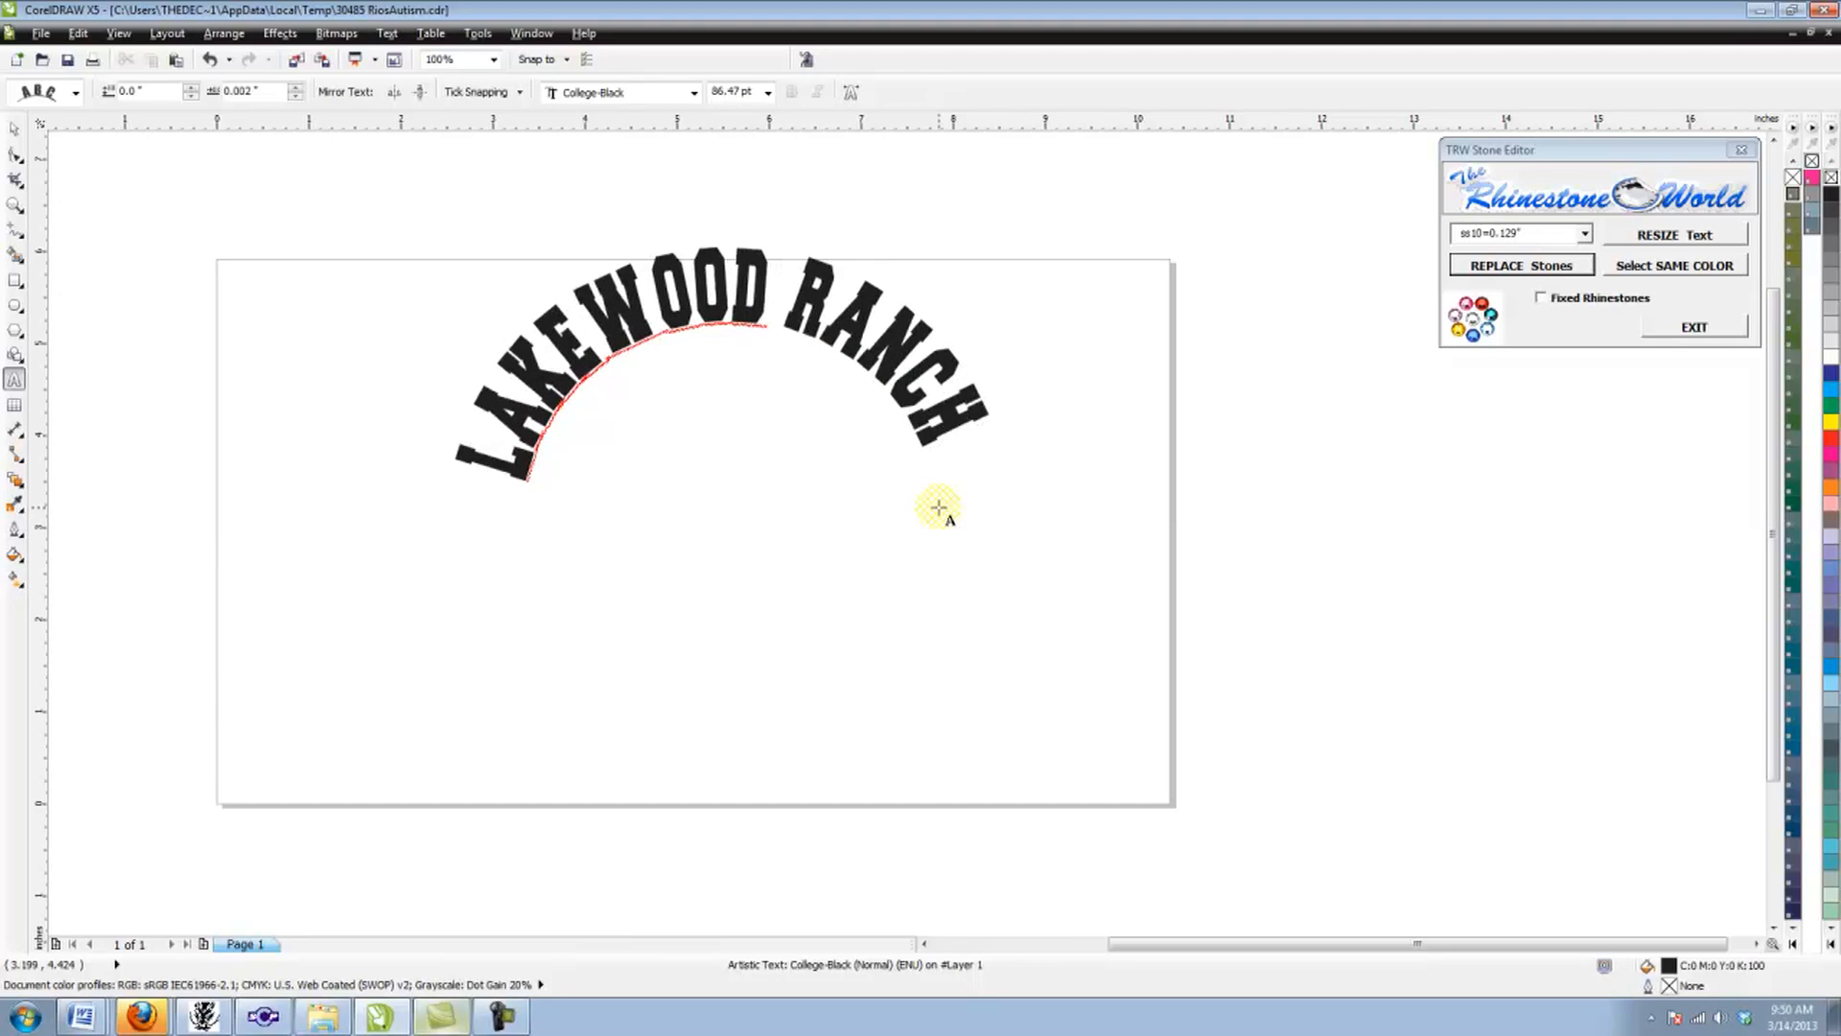
Step: Slide the LAKEWOOD RANCH lettering slightly along its arc so that both ends sit level
key(Escape)
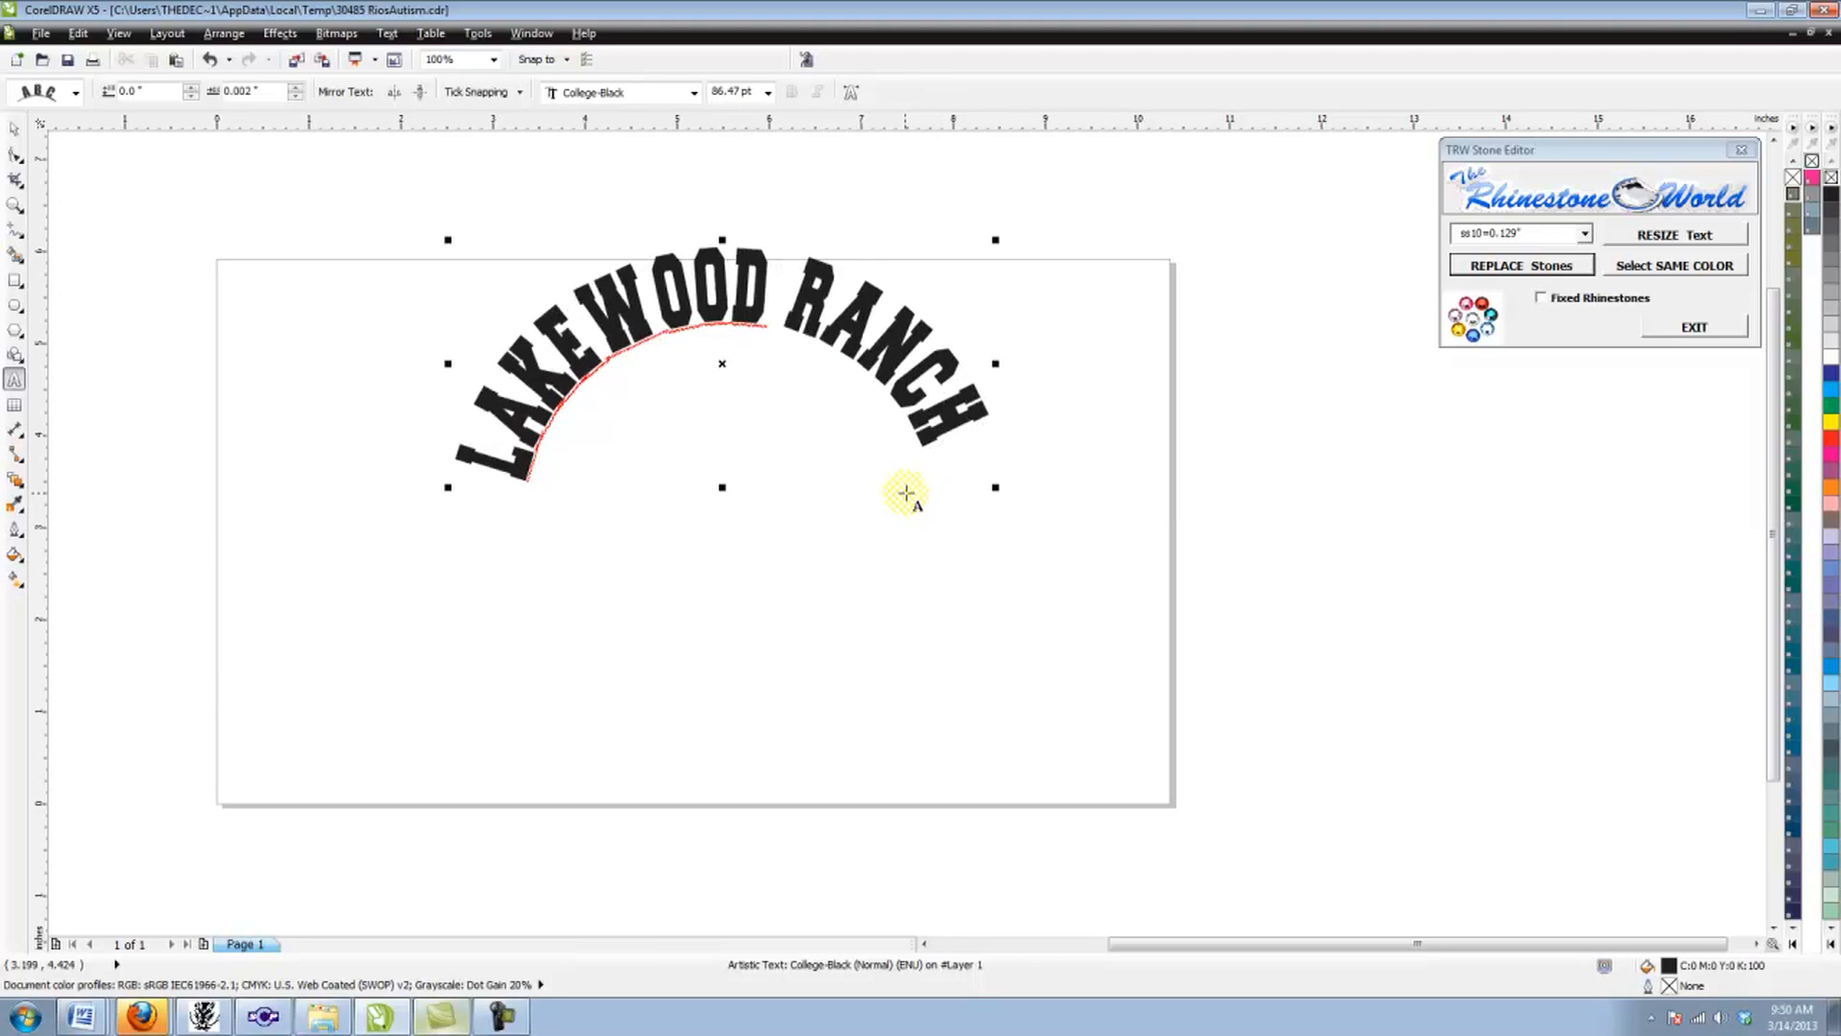
click(13, 134)
mouse_move(750, 293)
mouse_down()
mouse_move(768, 295)
mouse_move(619, 314)
mouse_move(786, 325)
mouse_move(761, 312)
mouse_up()
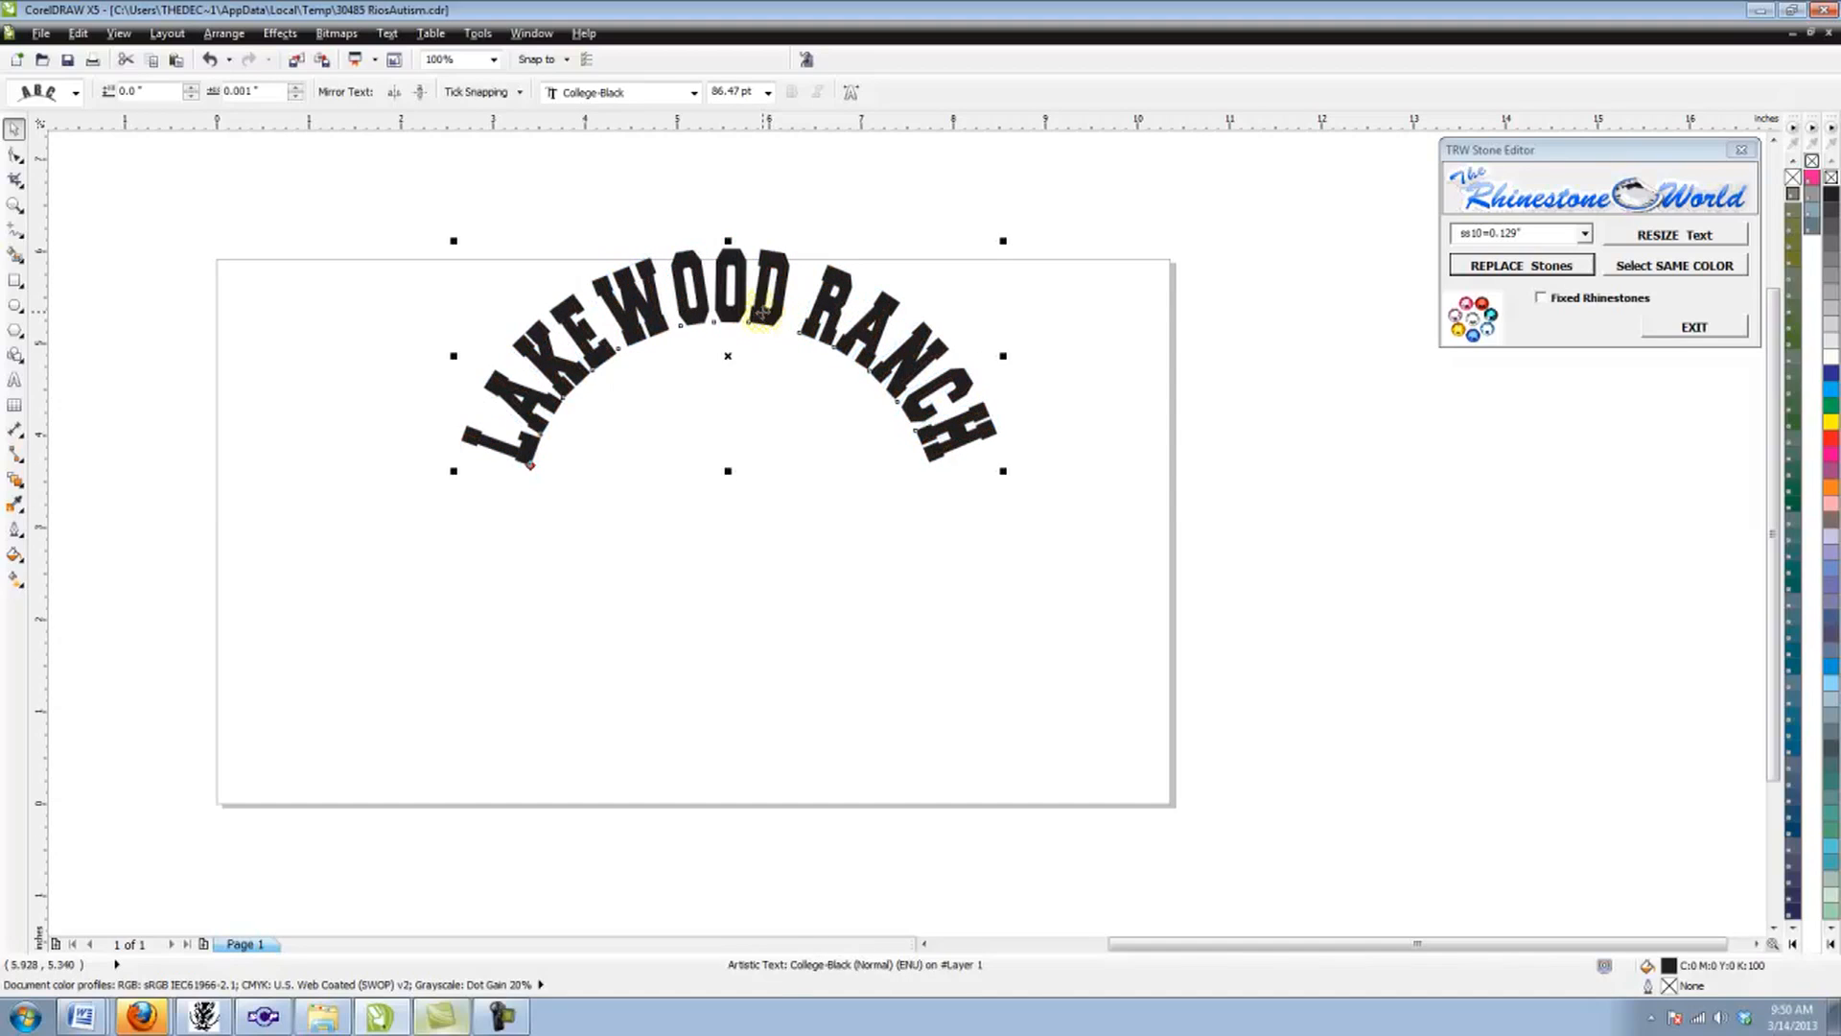
click(762, 226)
Step: Add a straight text line under the arch with the player's name and #6, in the College-Black font
click(14, 379)
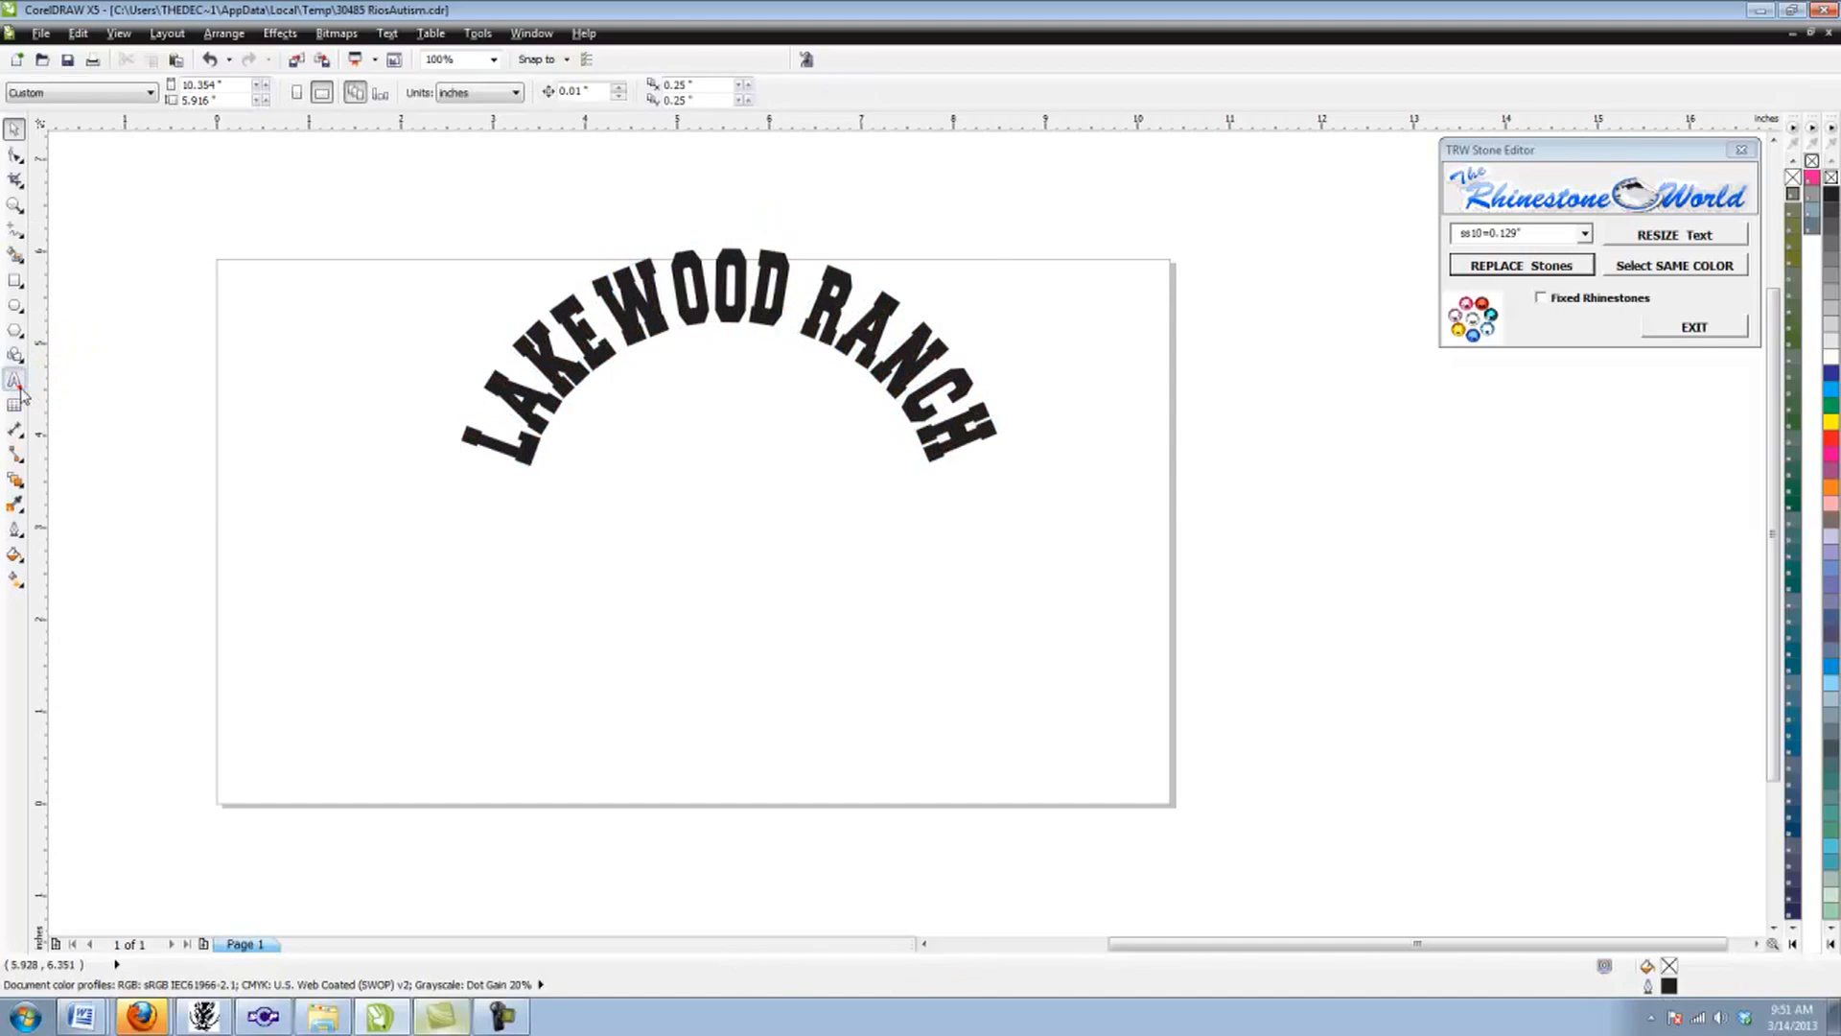
click(736, 594)
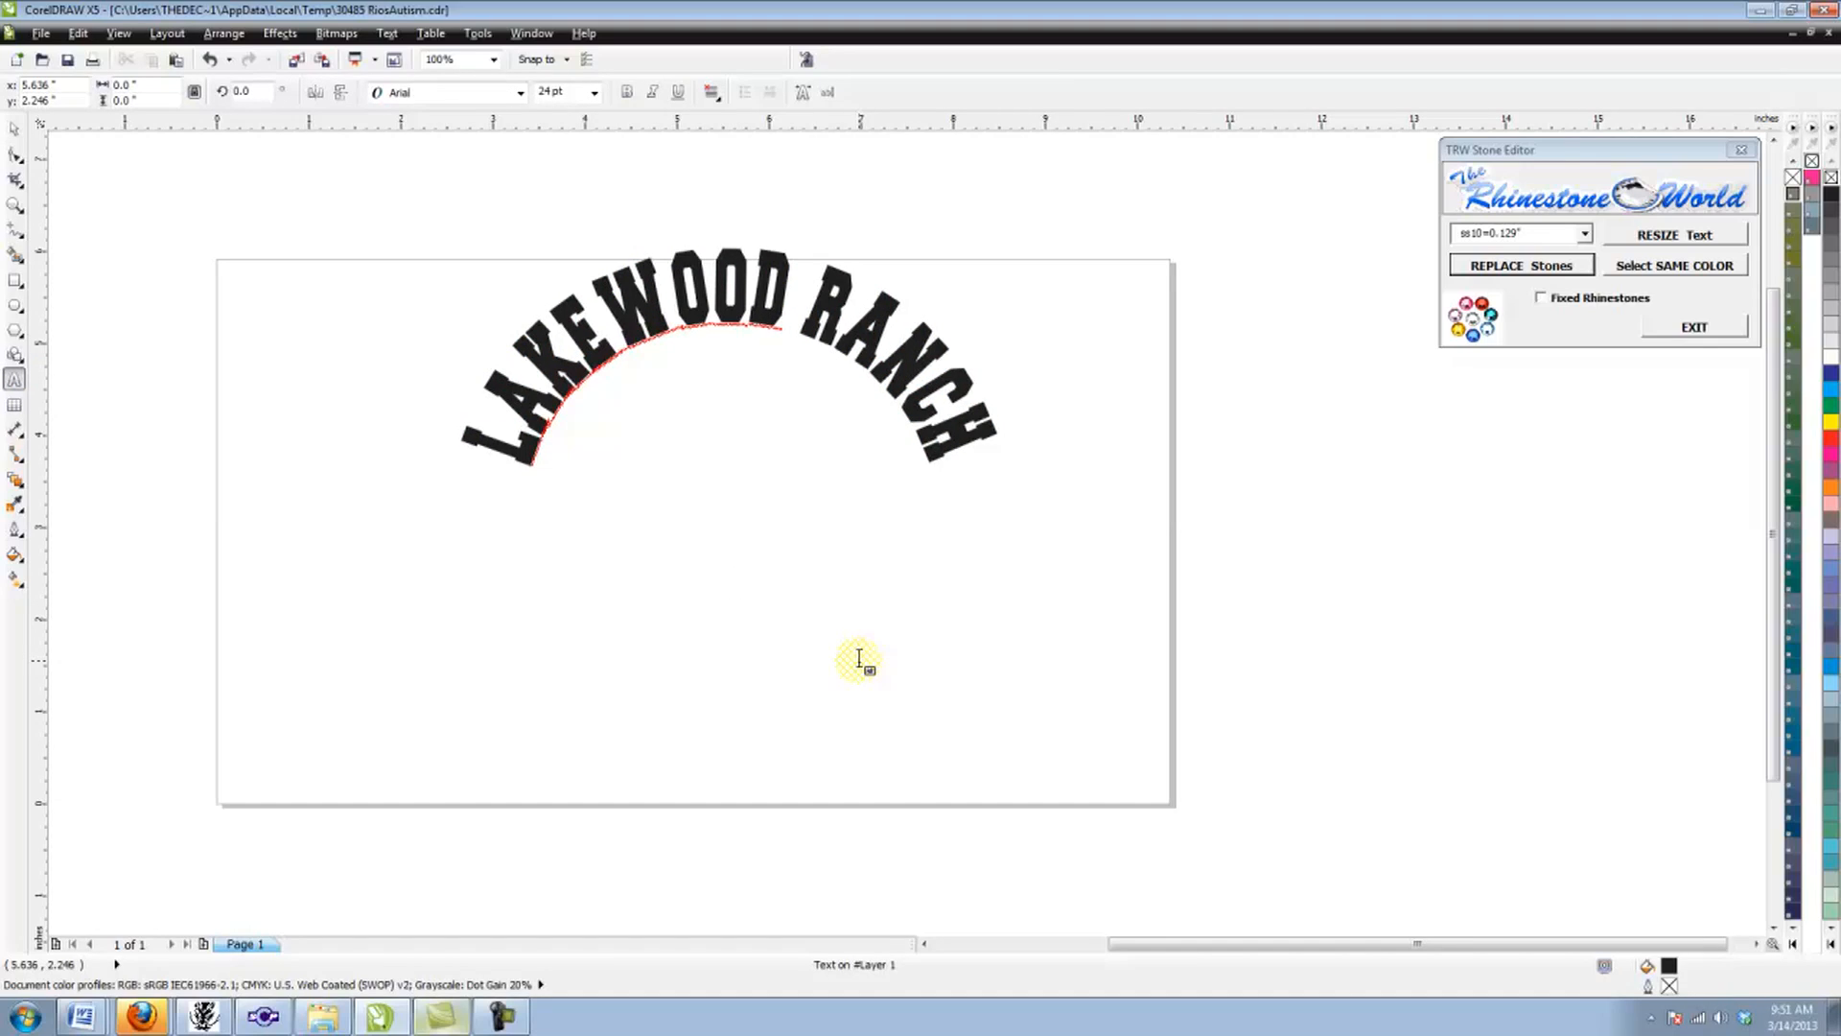
text(jal)
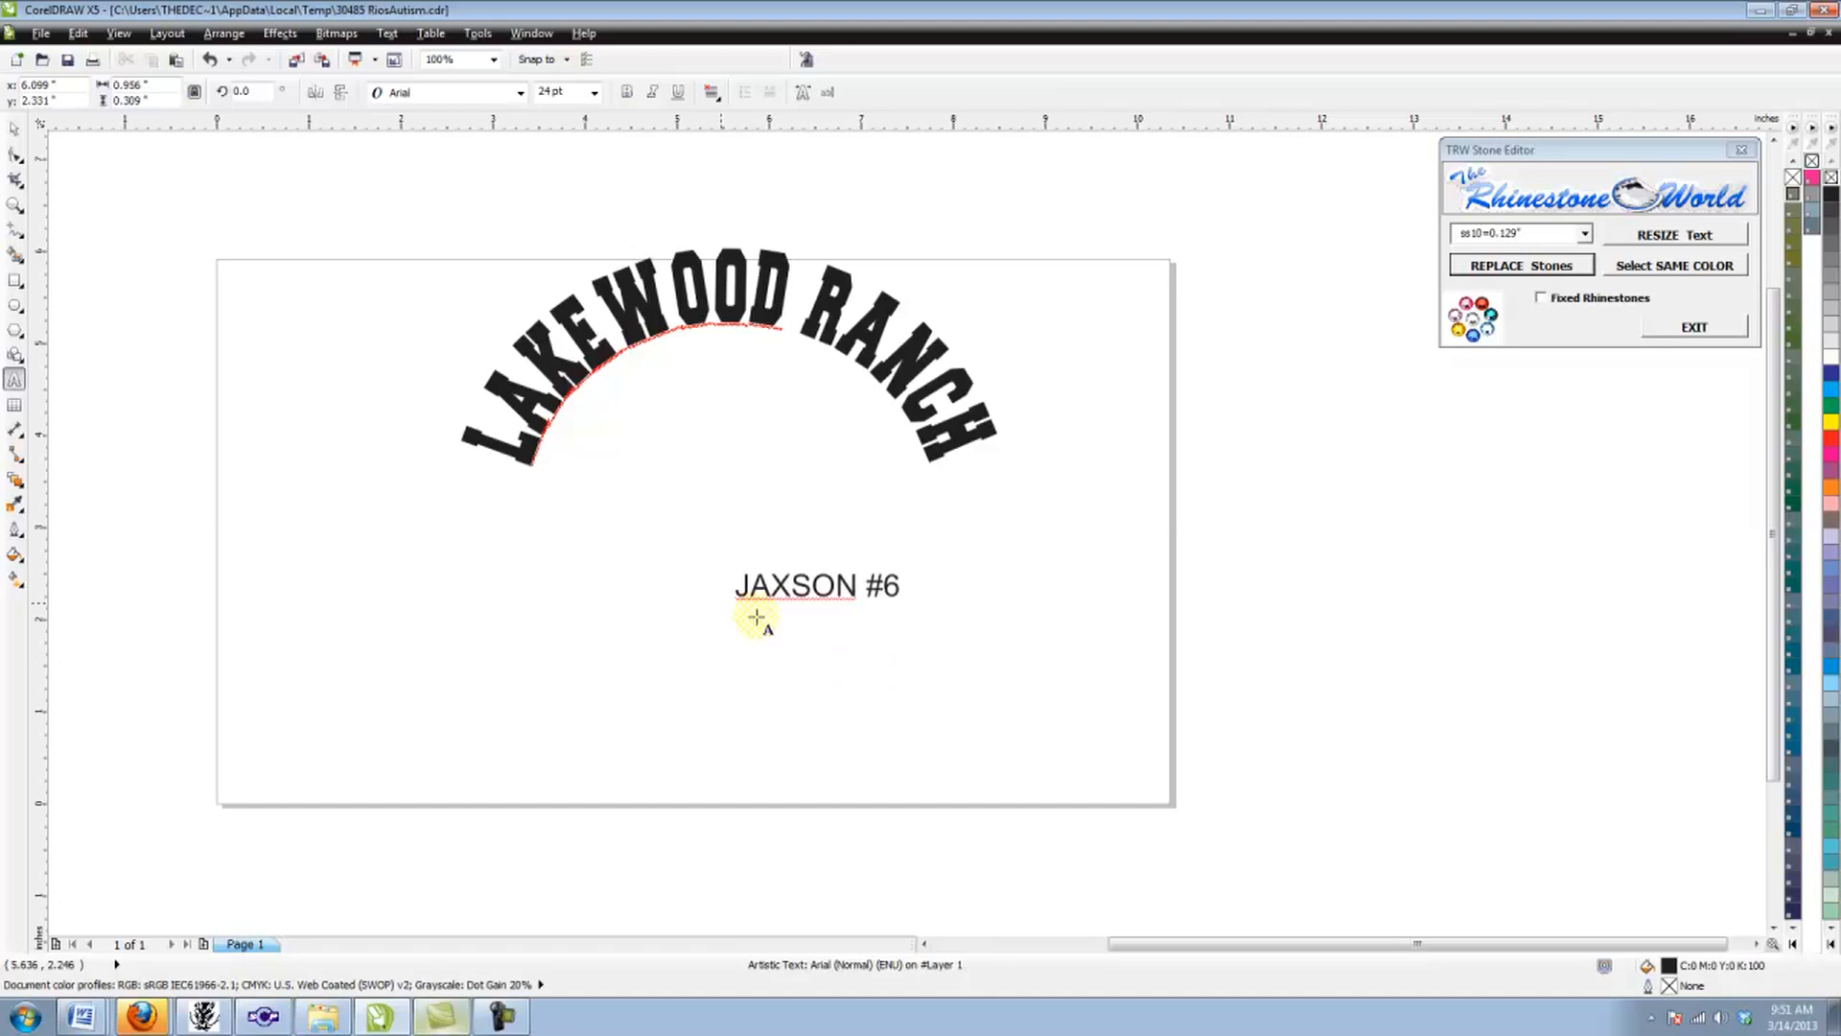
click(15, 129)
click(520, 93)
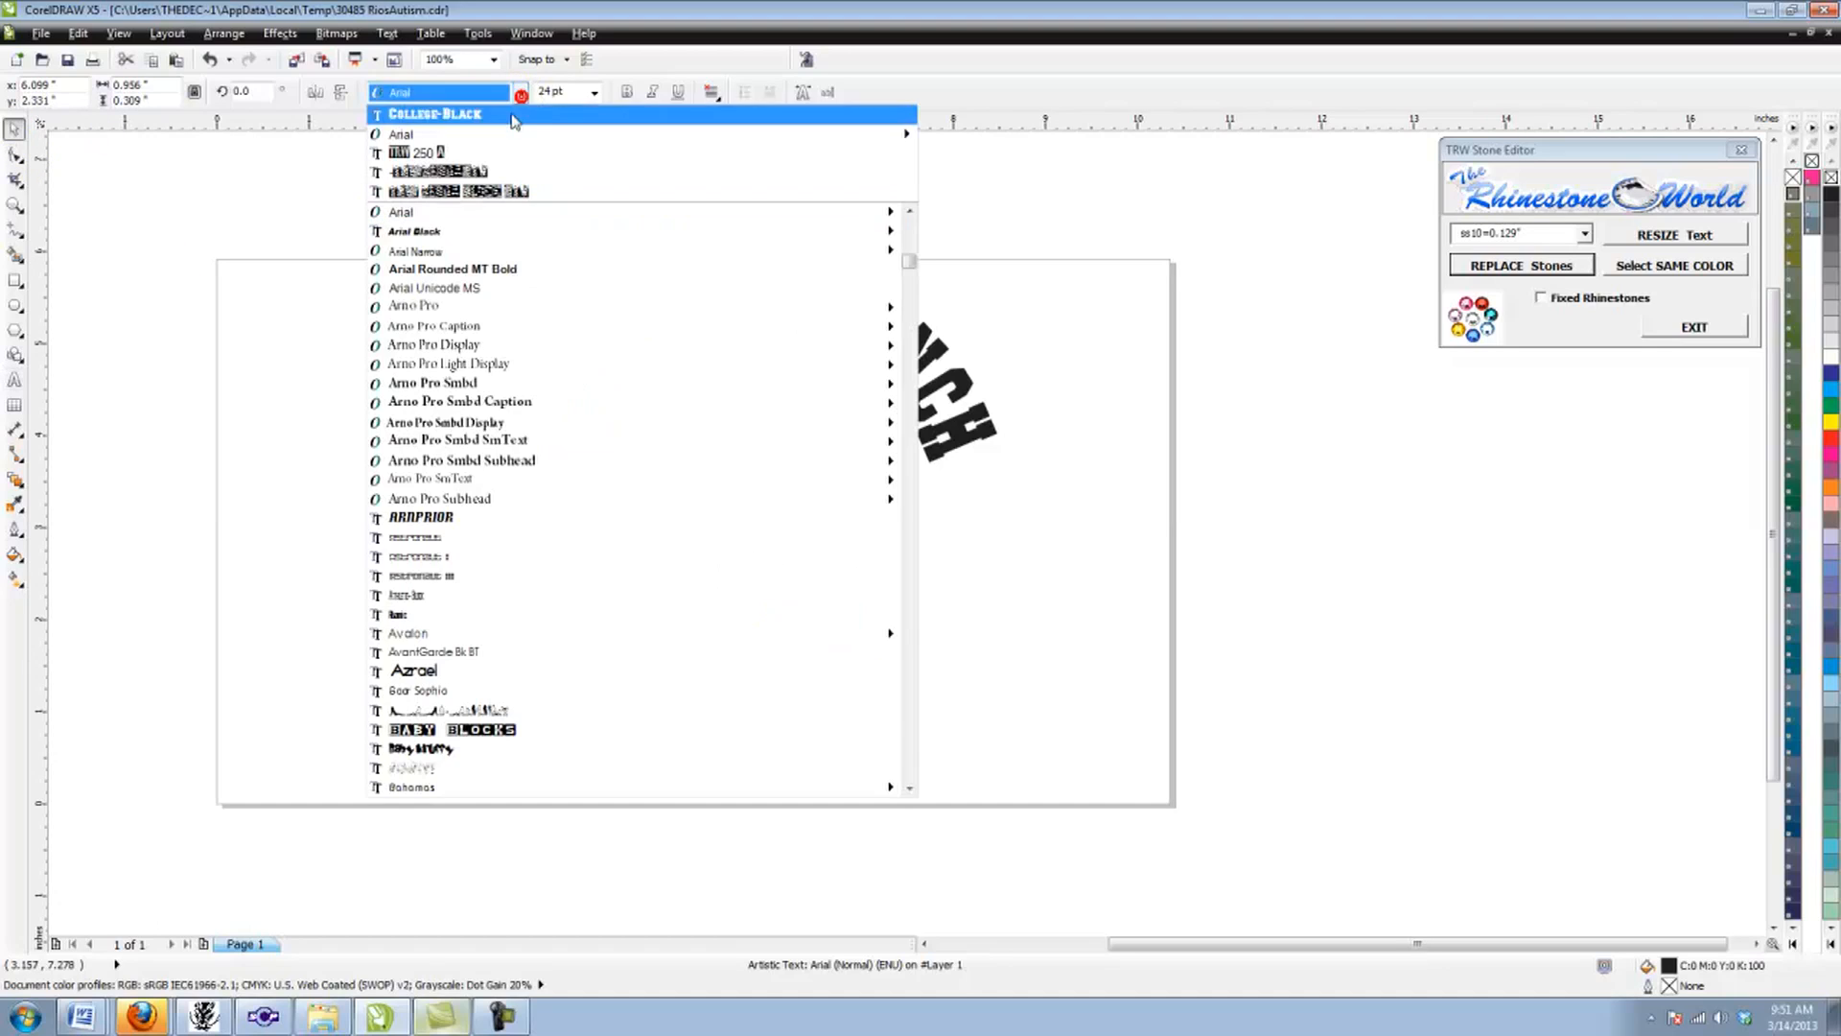
click(508, 119)
Step: Enlarge the player's name line to about 67 pt and move it down near the page's lower edge
click(725, 561)
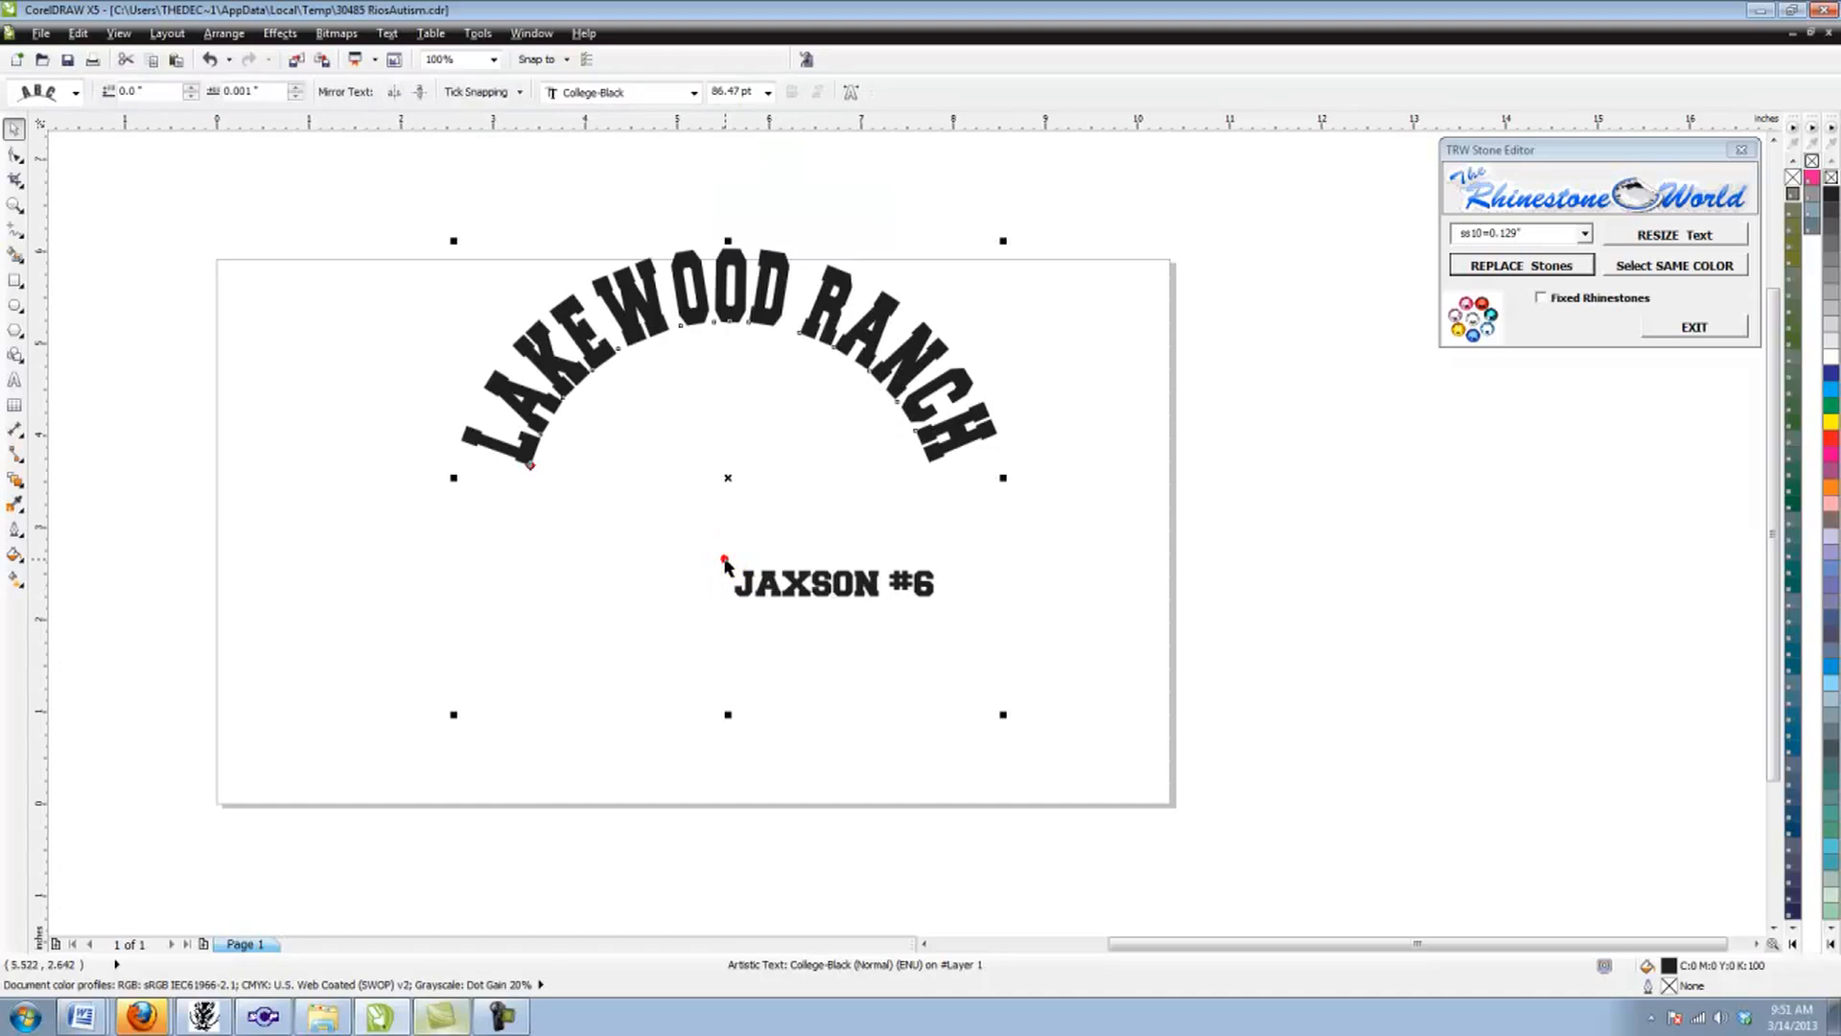
click(752, 583)
drag(725, 561, 545, 482)
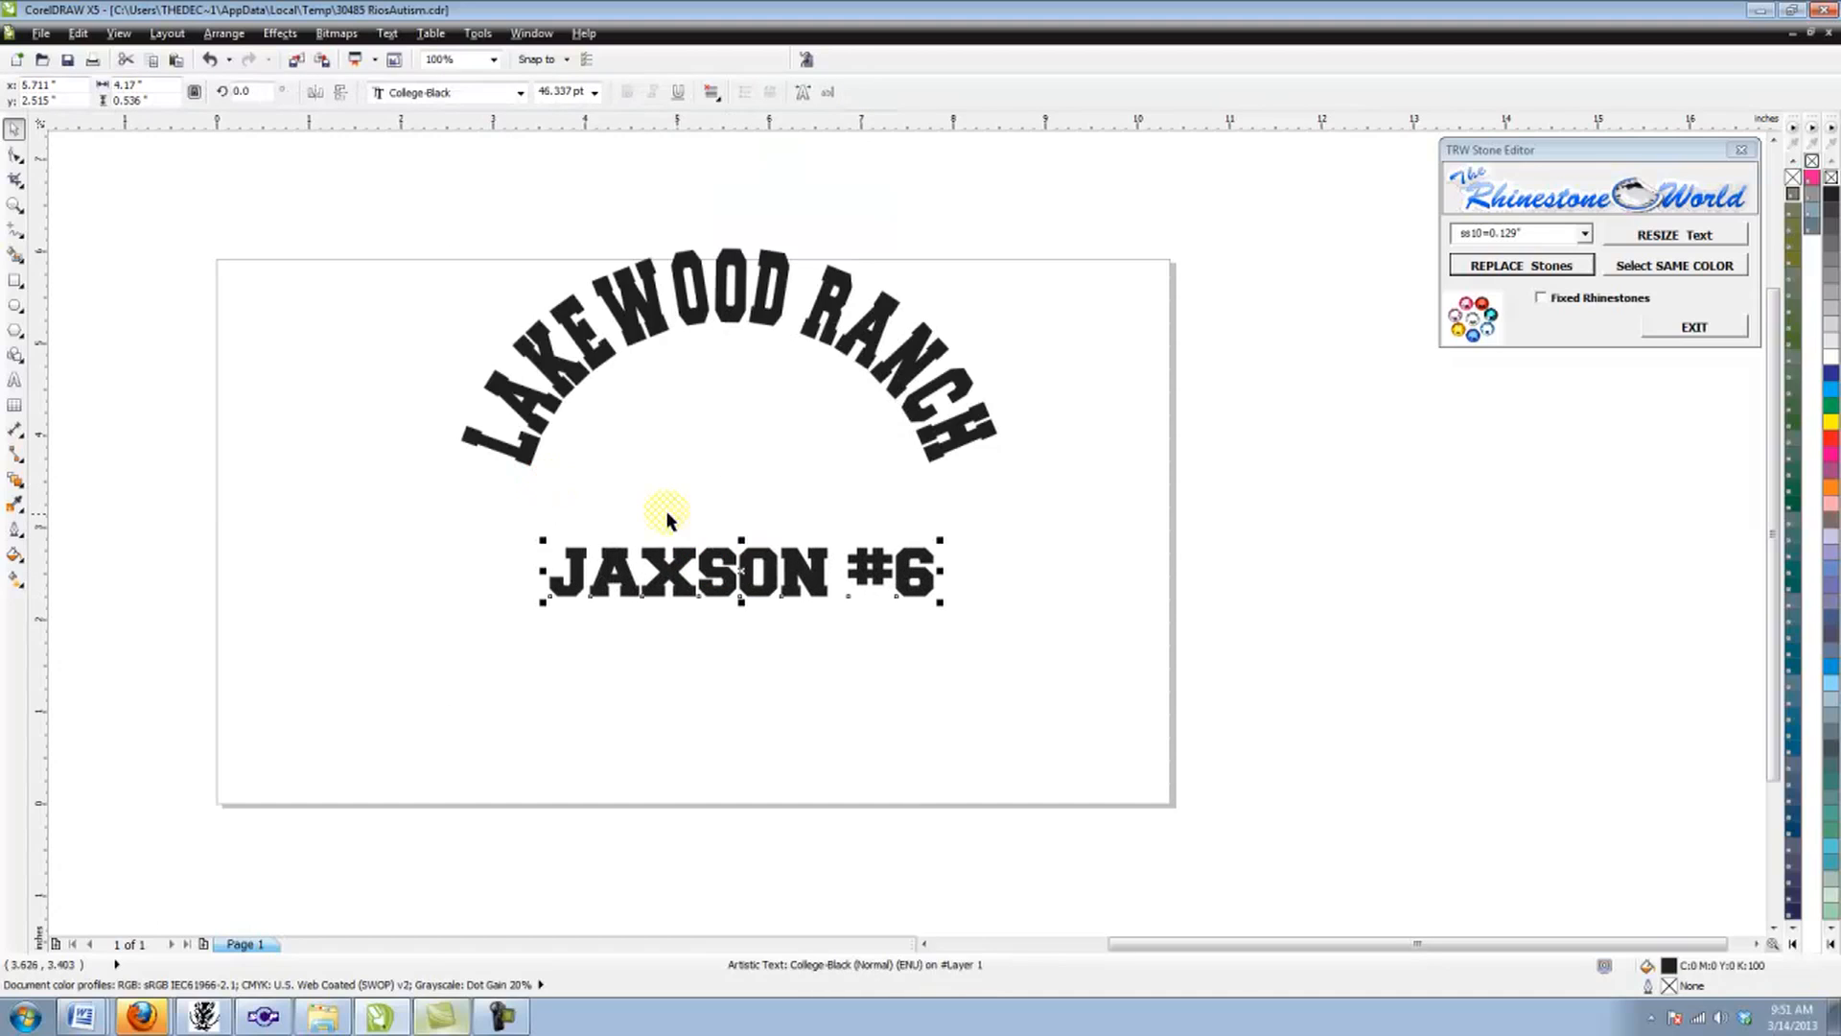
drag(741, 534, 856, 765)
scroll(743, 508, up, 2)
scroll(810, 811, down, 2)
scroll(855, 796, up, 1)
scroll(864, 754, down, 1)
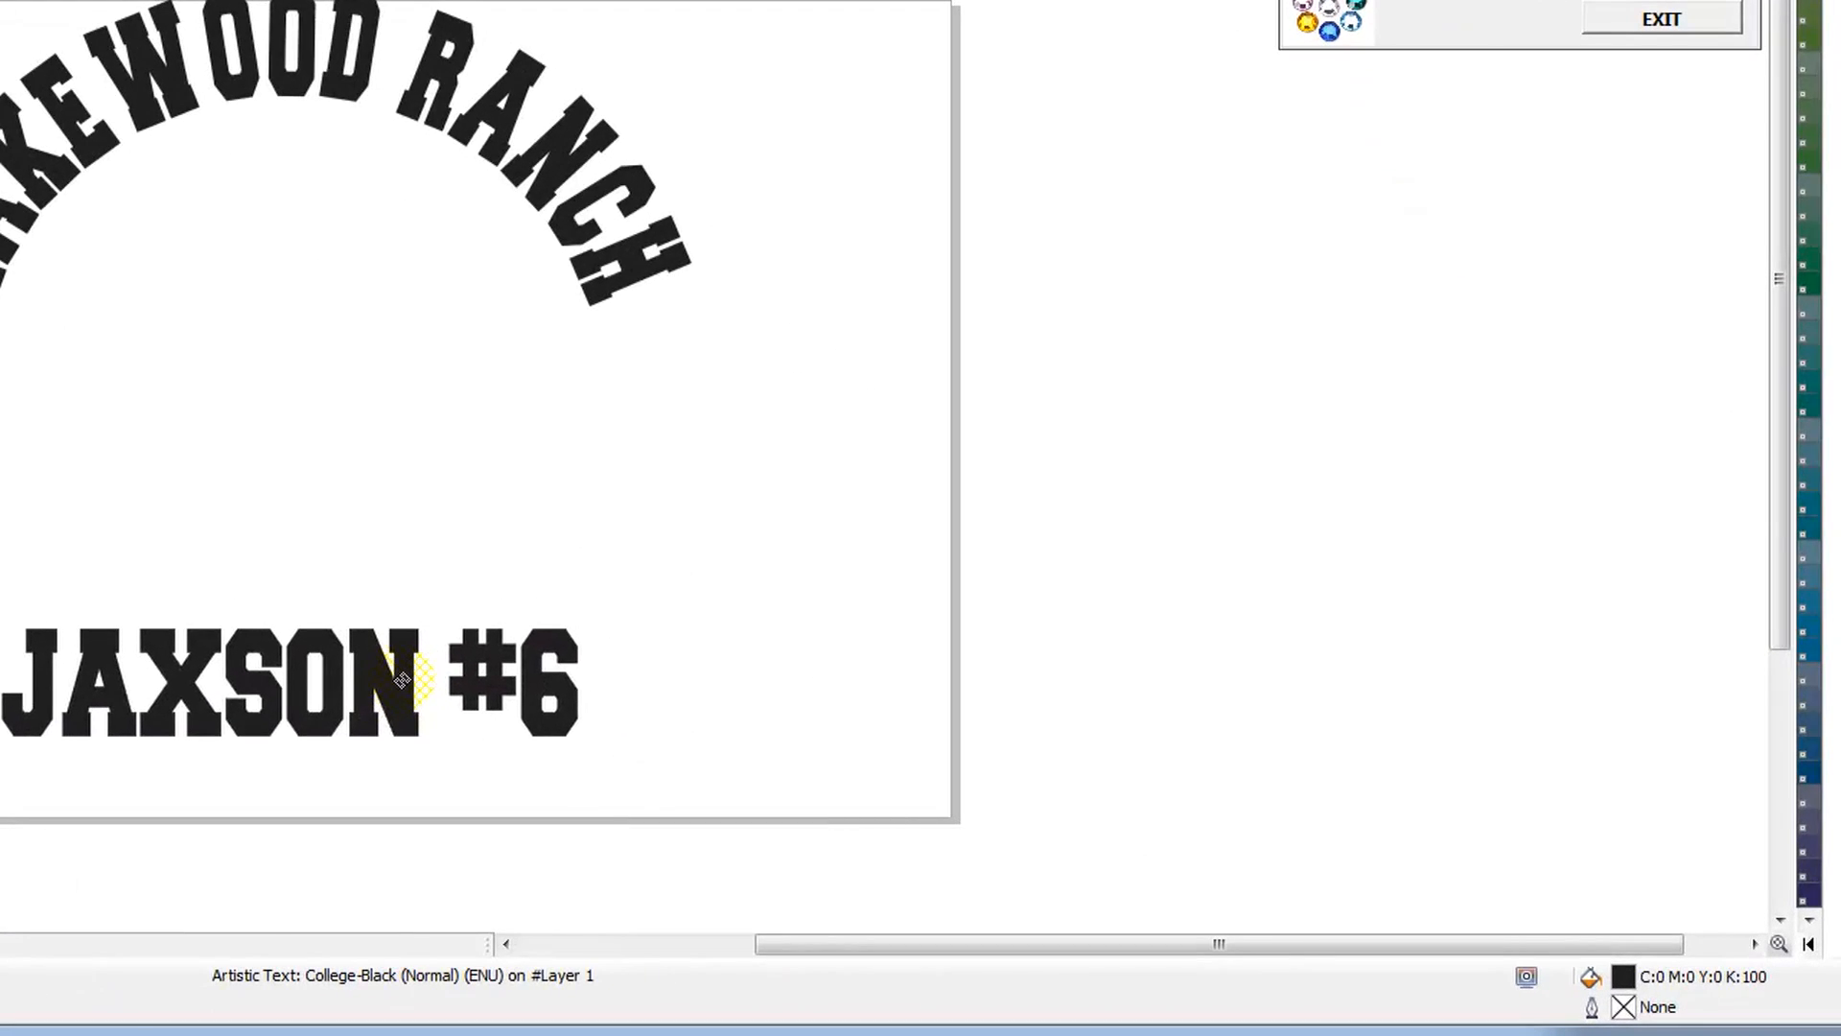
drag(401, 680, 401, 674)
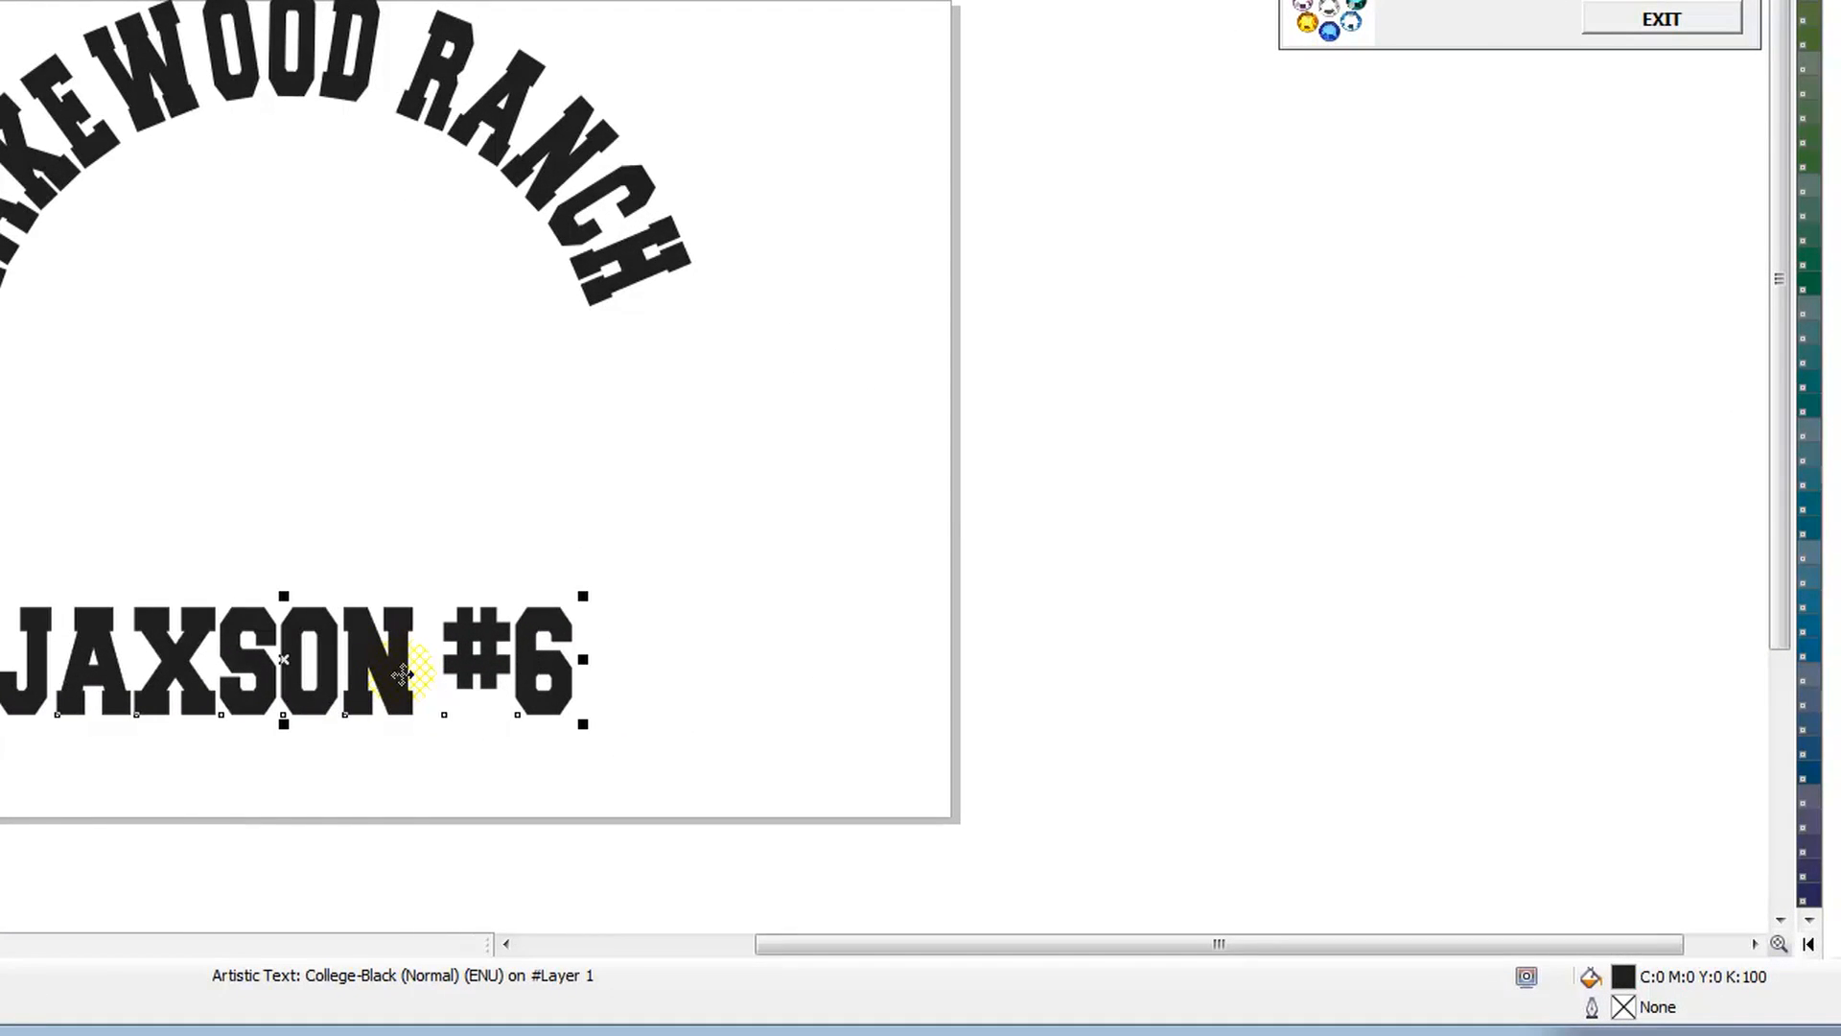
Step: Place a copy of the player's name line above the original and delete all the copy's wording
drag(90, 618, 96, 396)
right_click(95, 396)
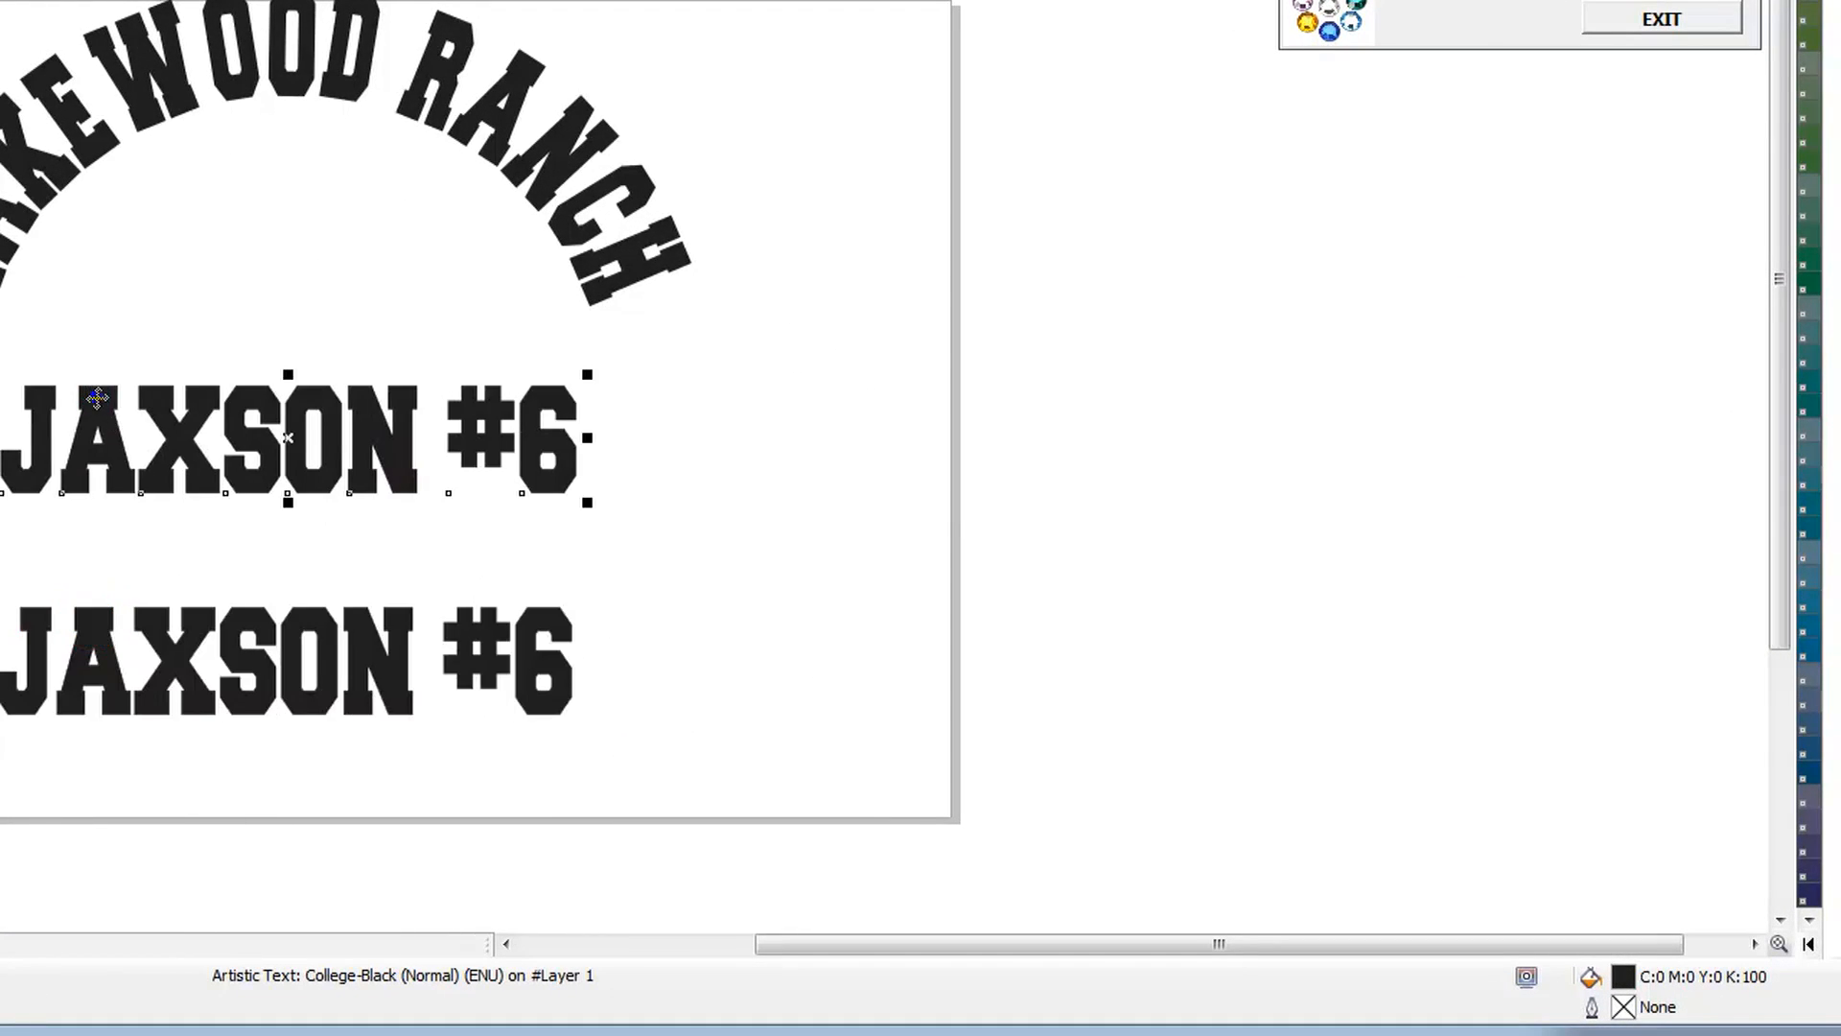
double_click(96, 397)
drag(127, 518, 644, 505)
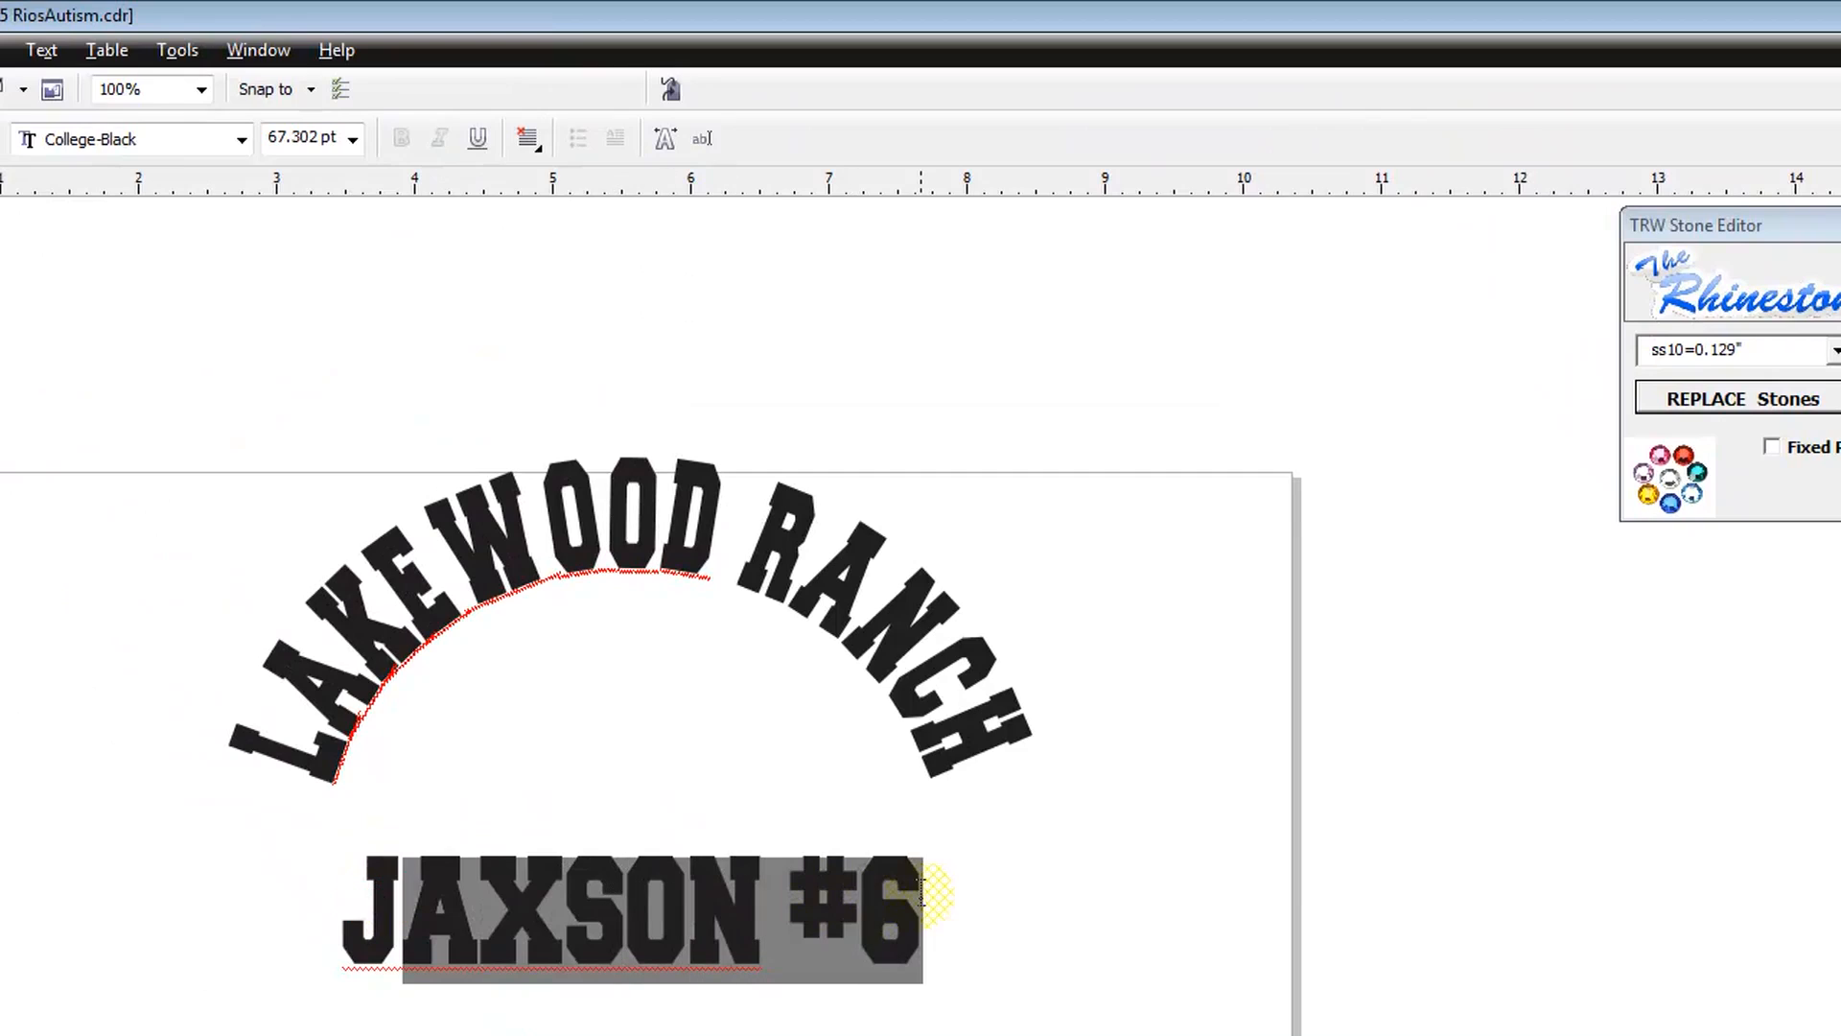
key(BackSpace)
key(BackSpace)
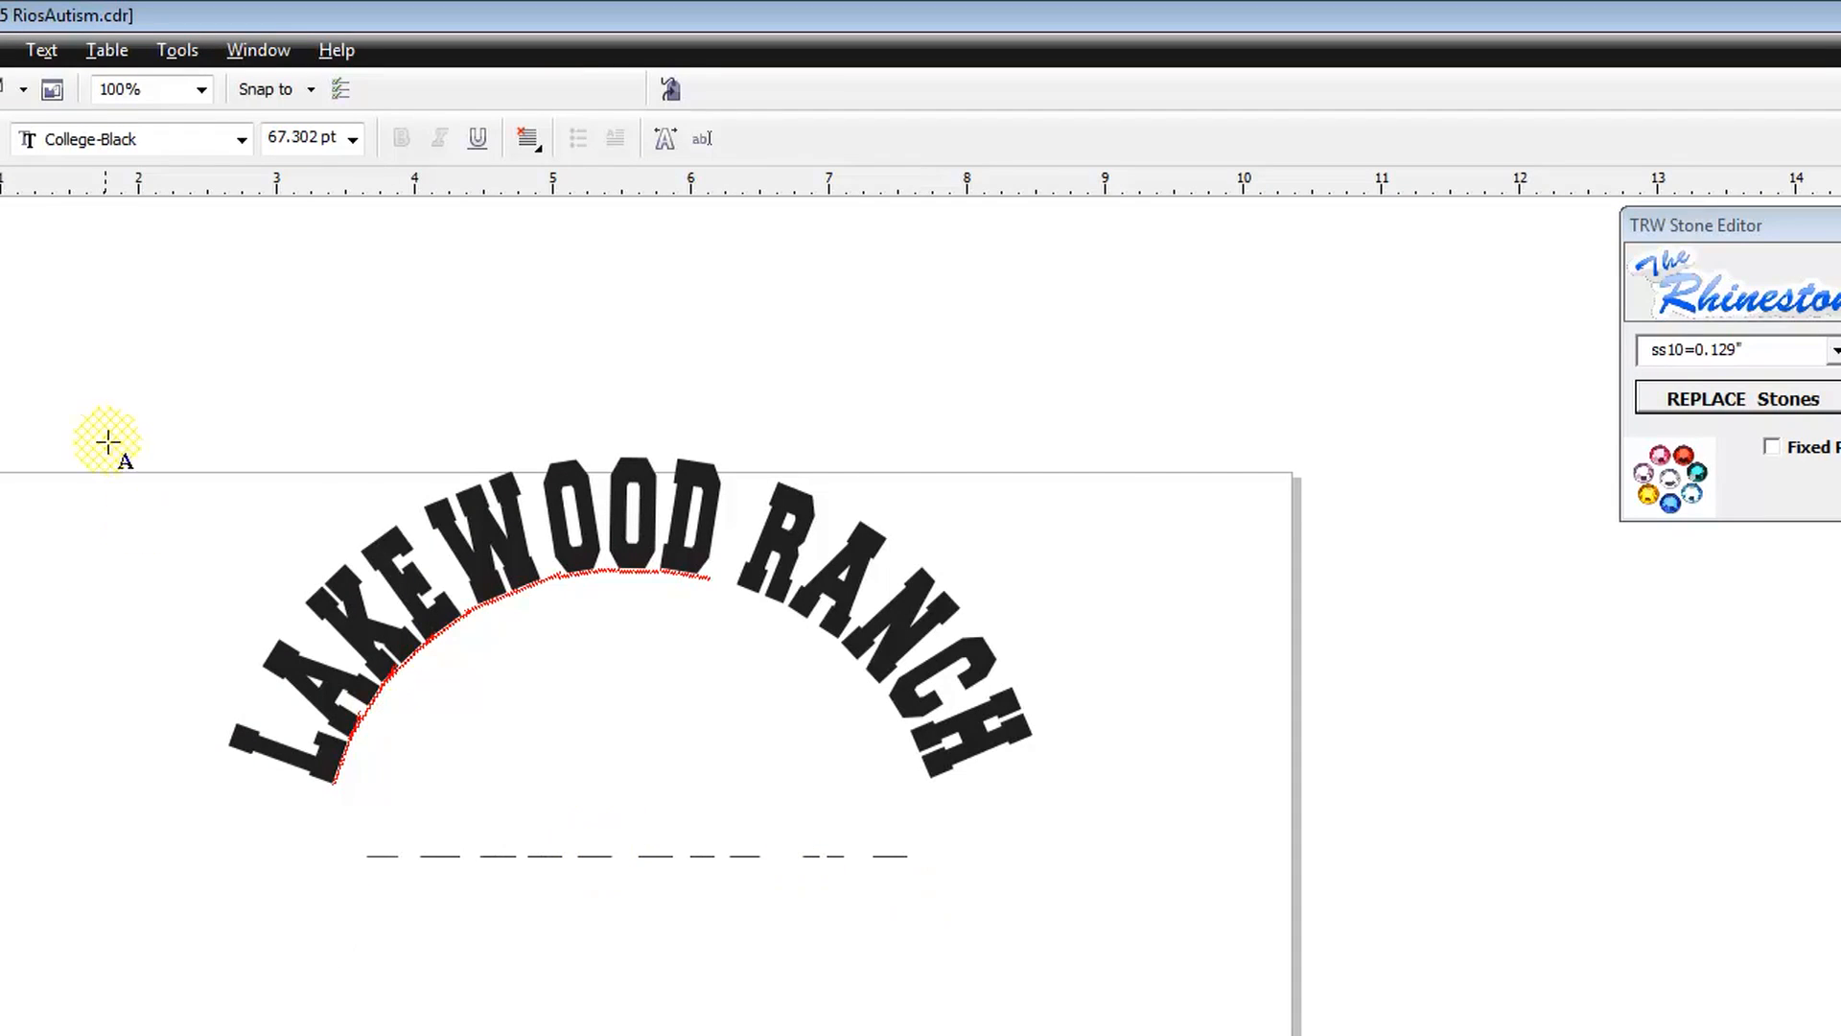
Step: Set the emptied text line to the TRW Softball Vector Pack font and enter a batter glyph swinging to the left
click(243, 143)
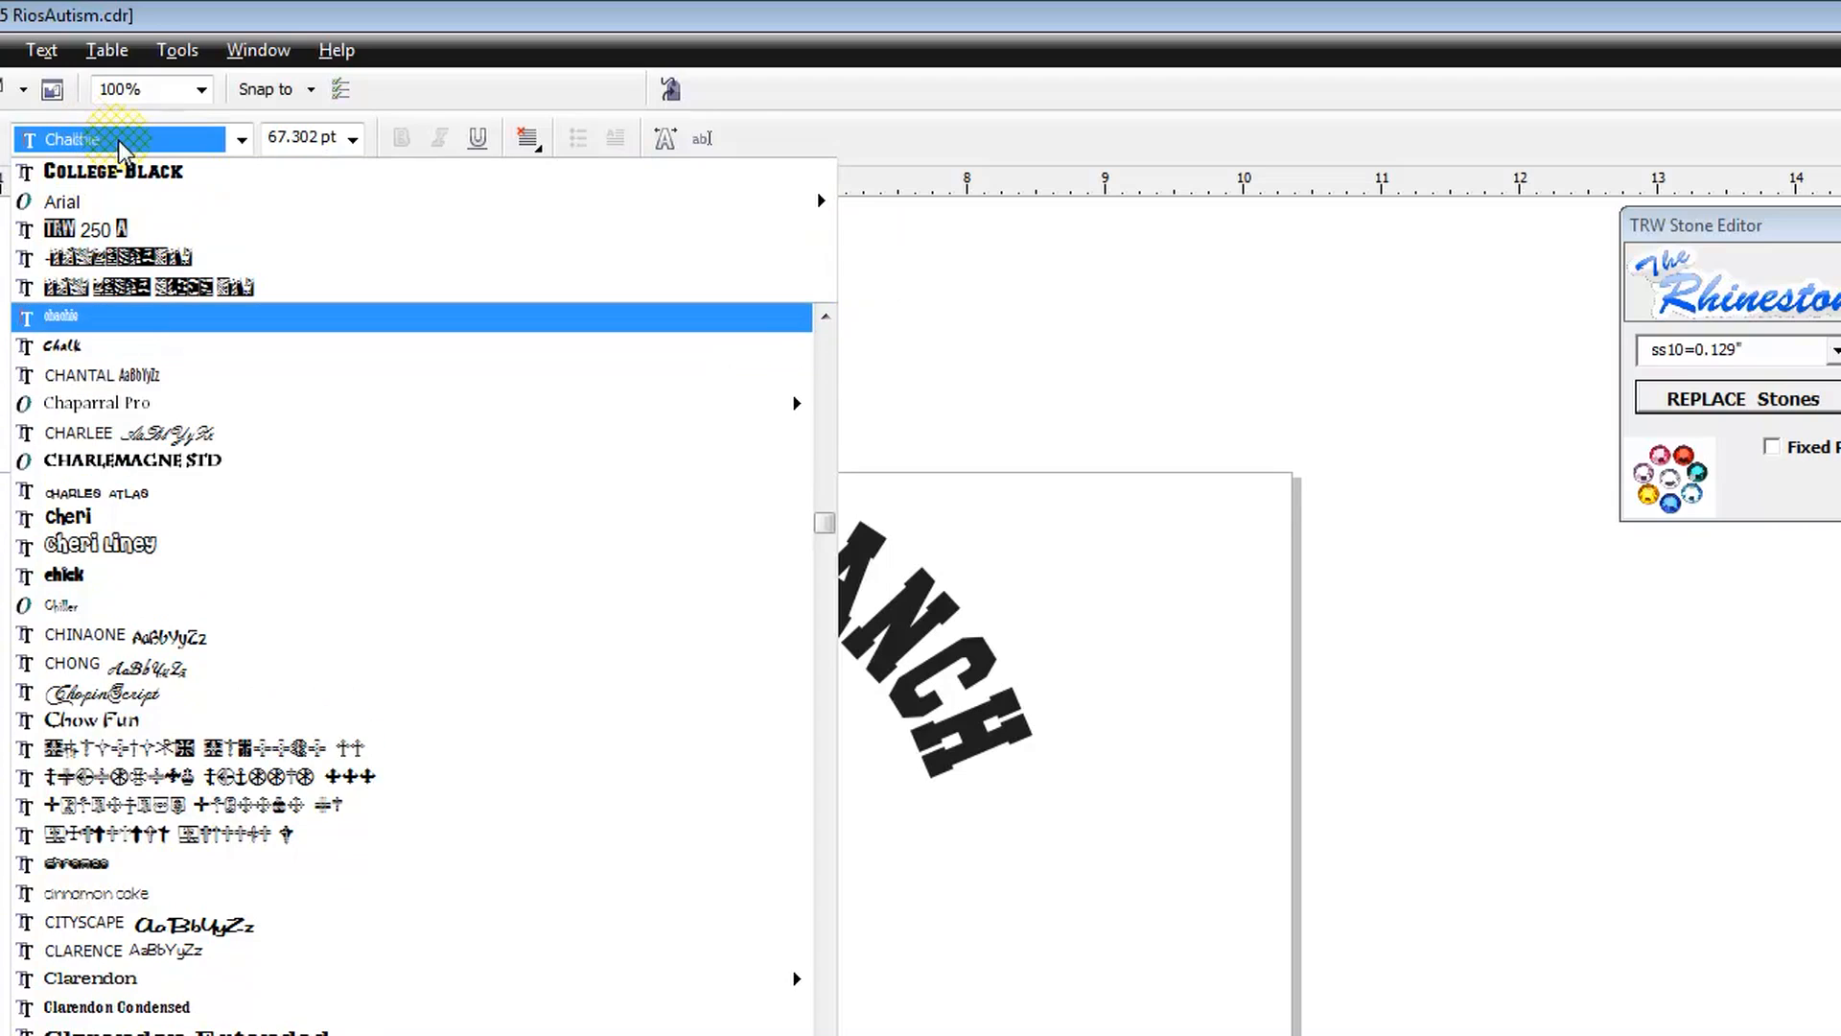
text(TRW)
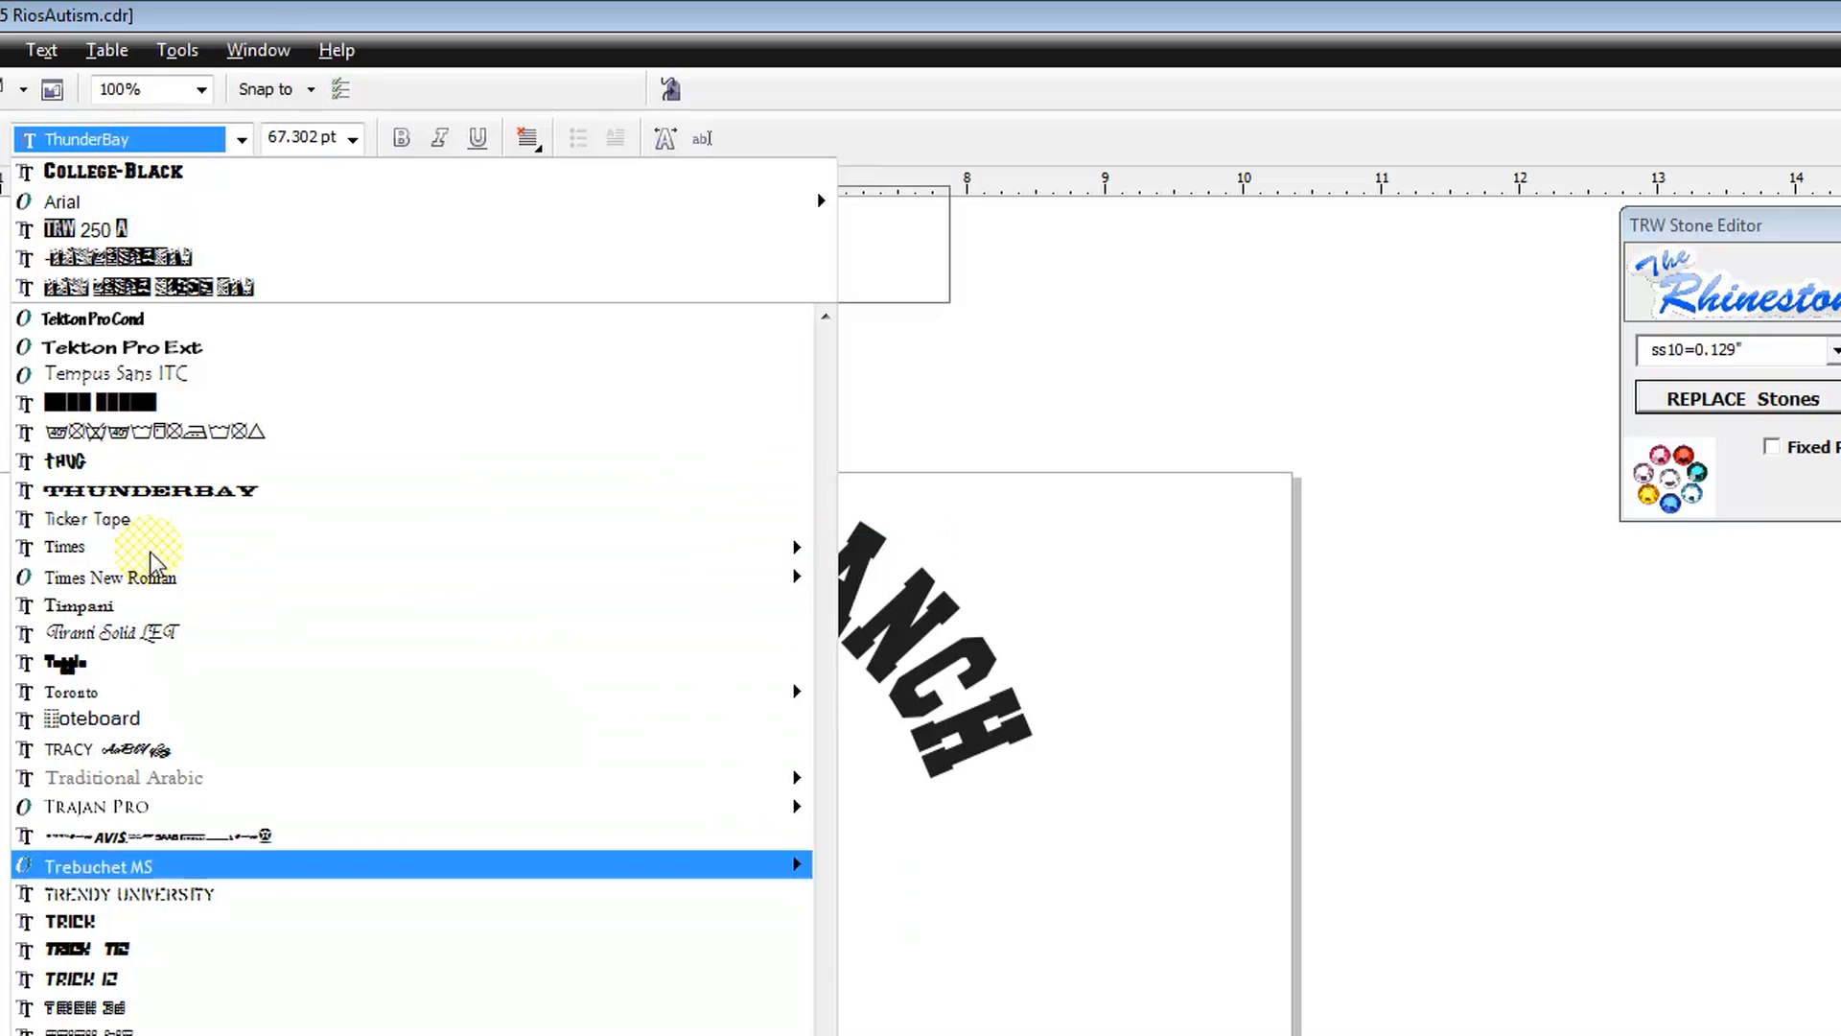
click(726, 786)
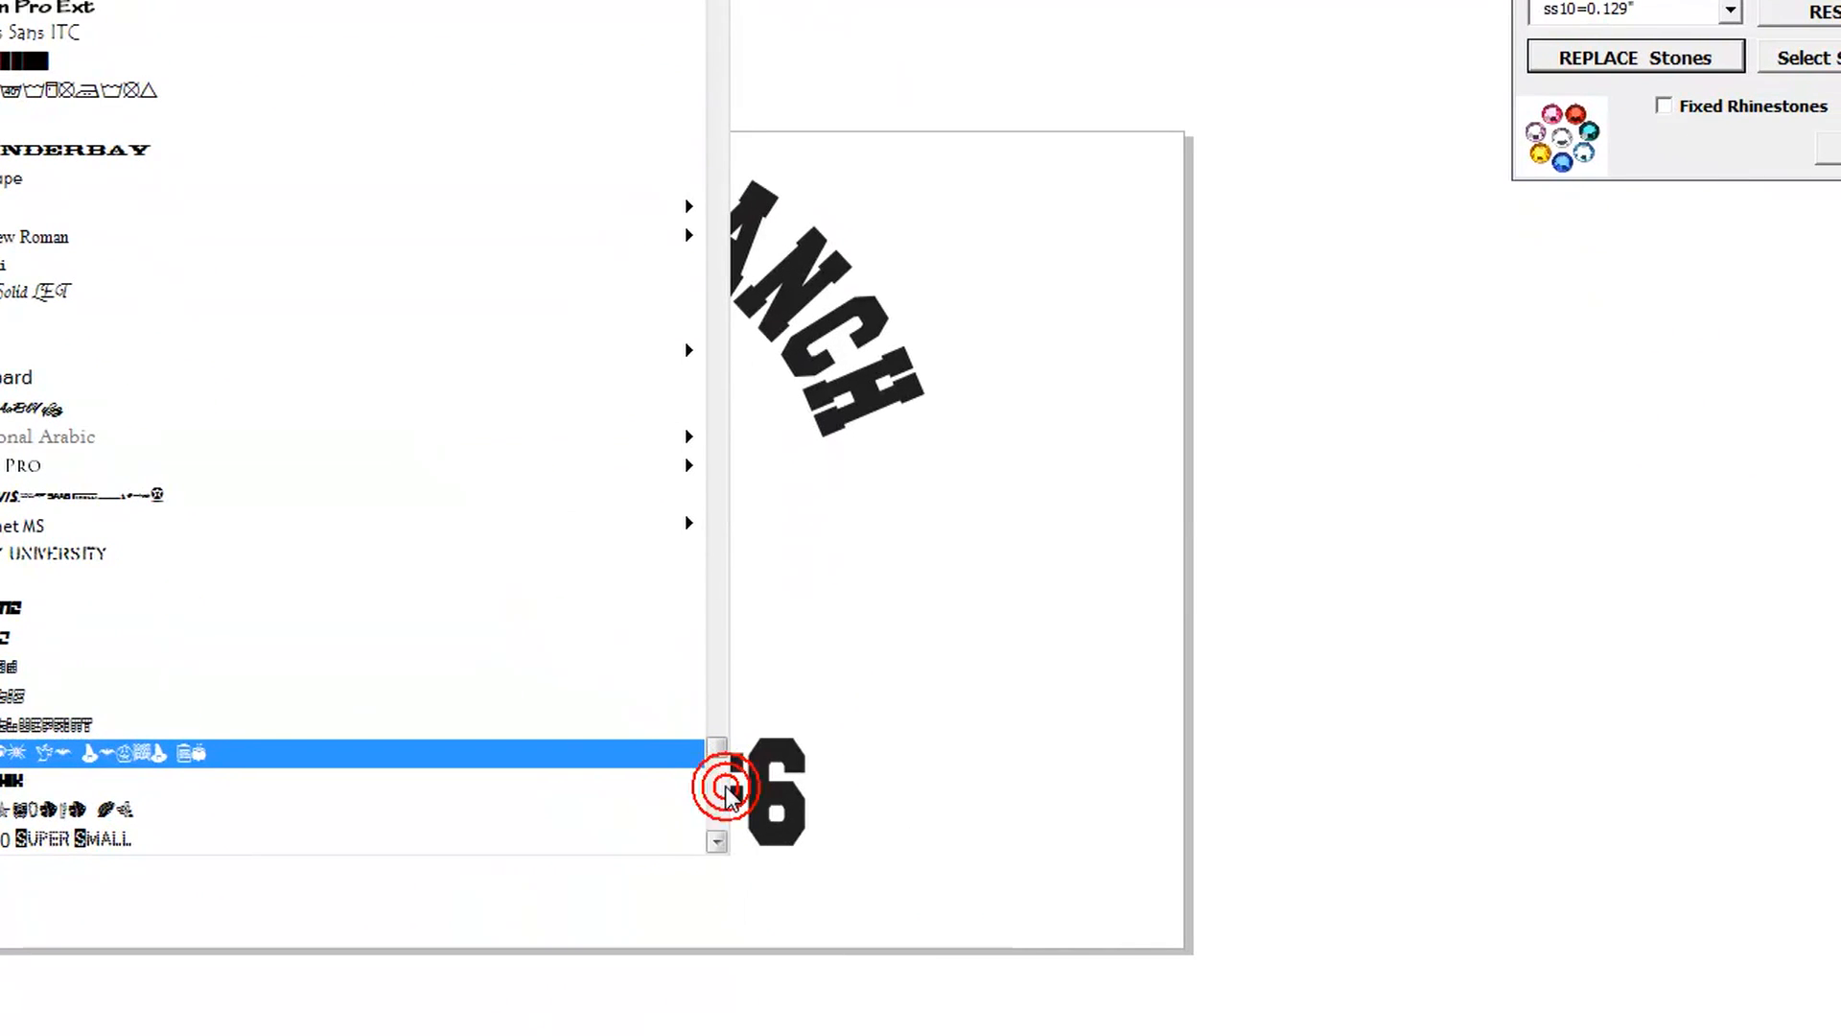
click(714, 790)
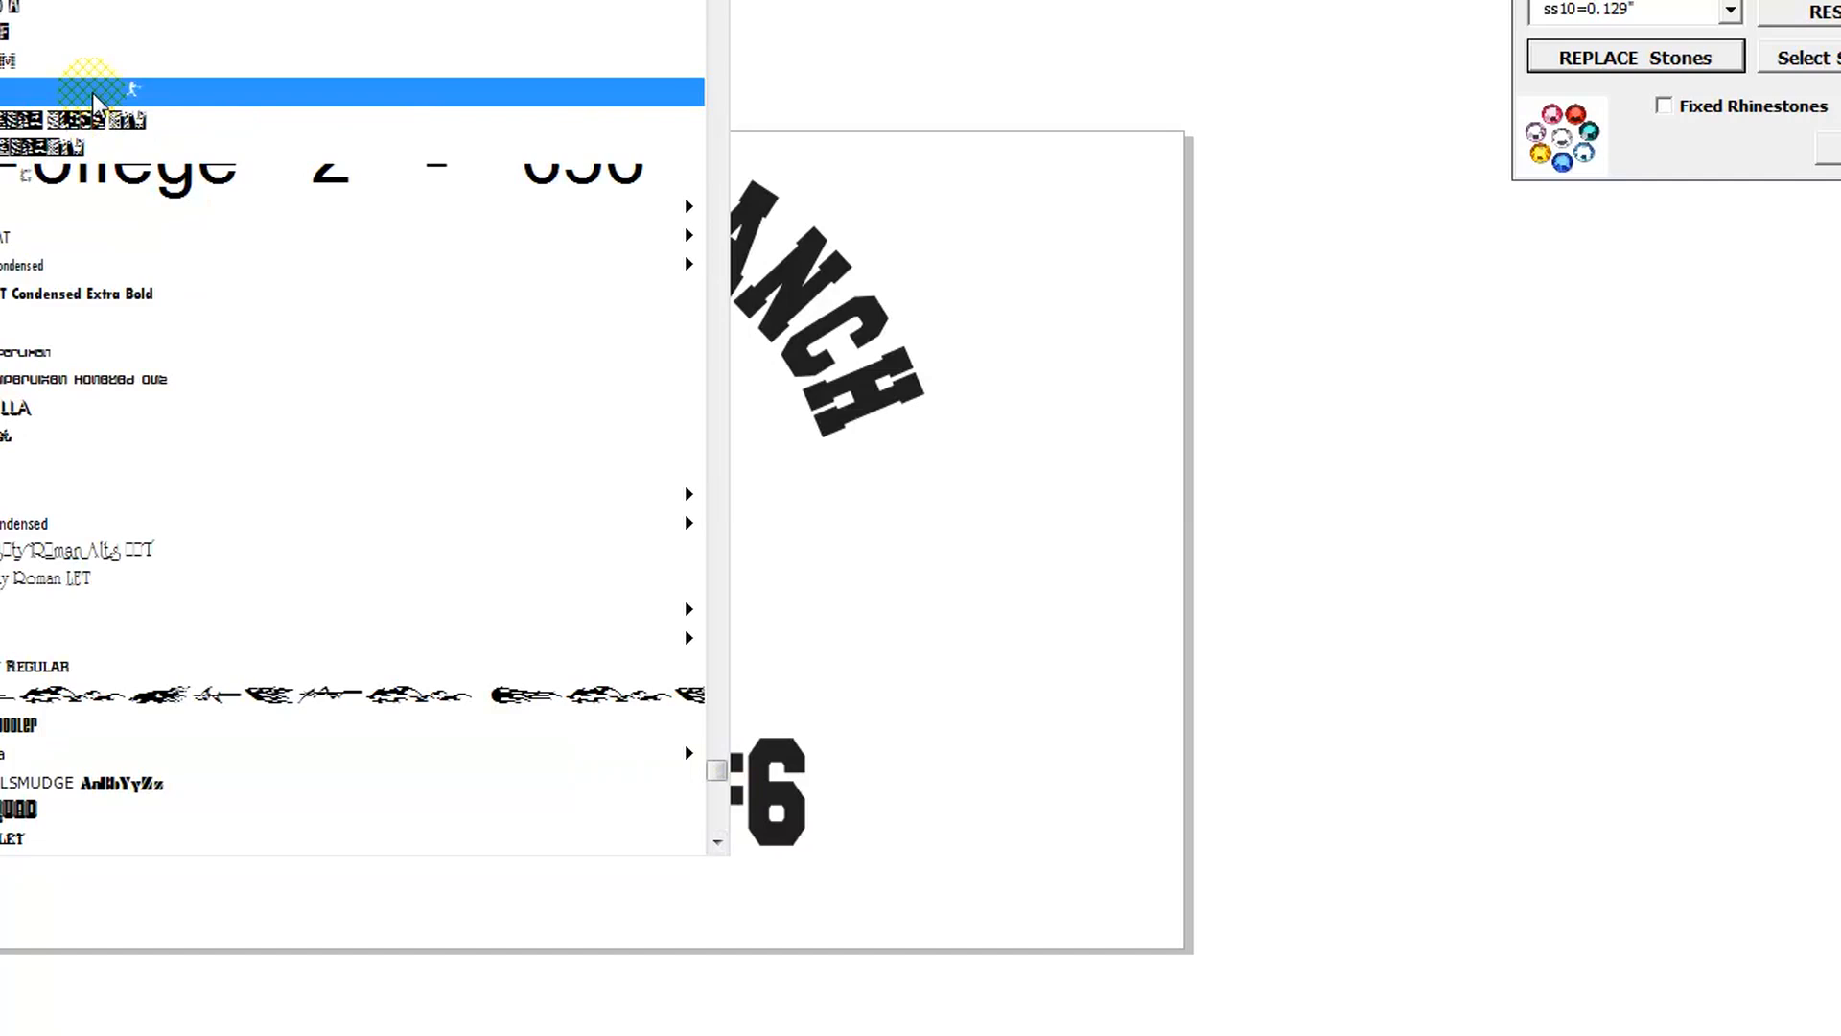
click(92, 92)
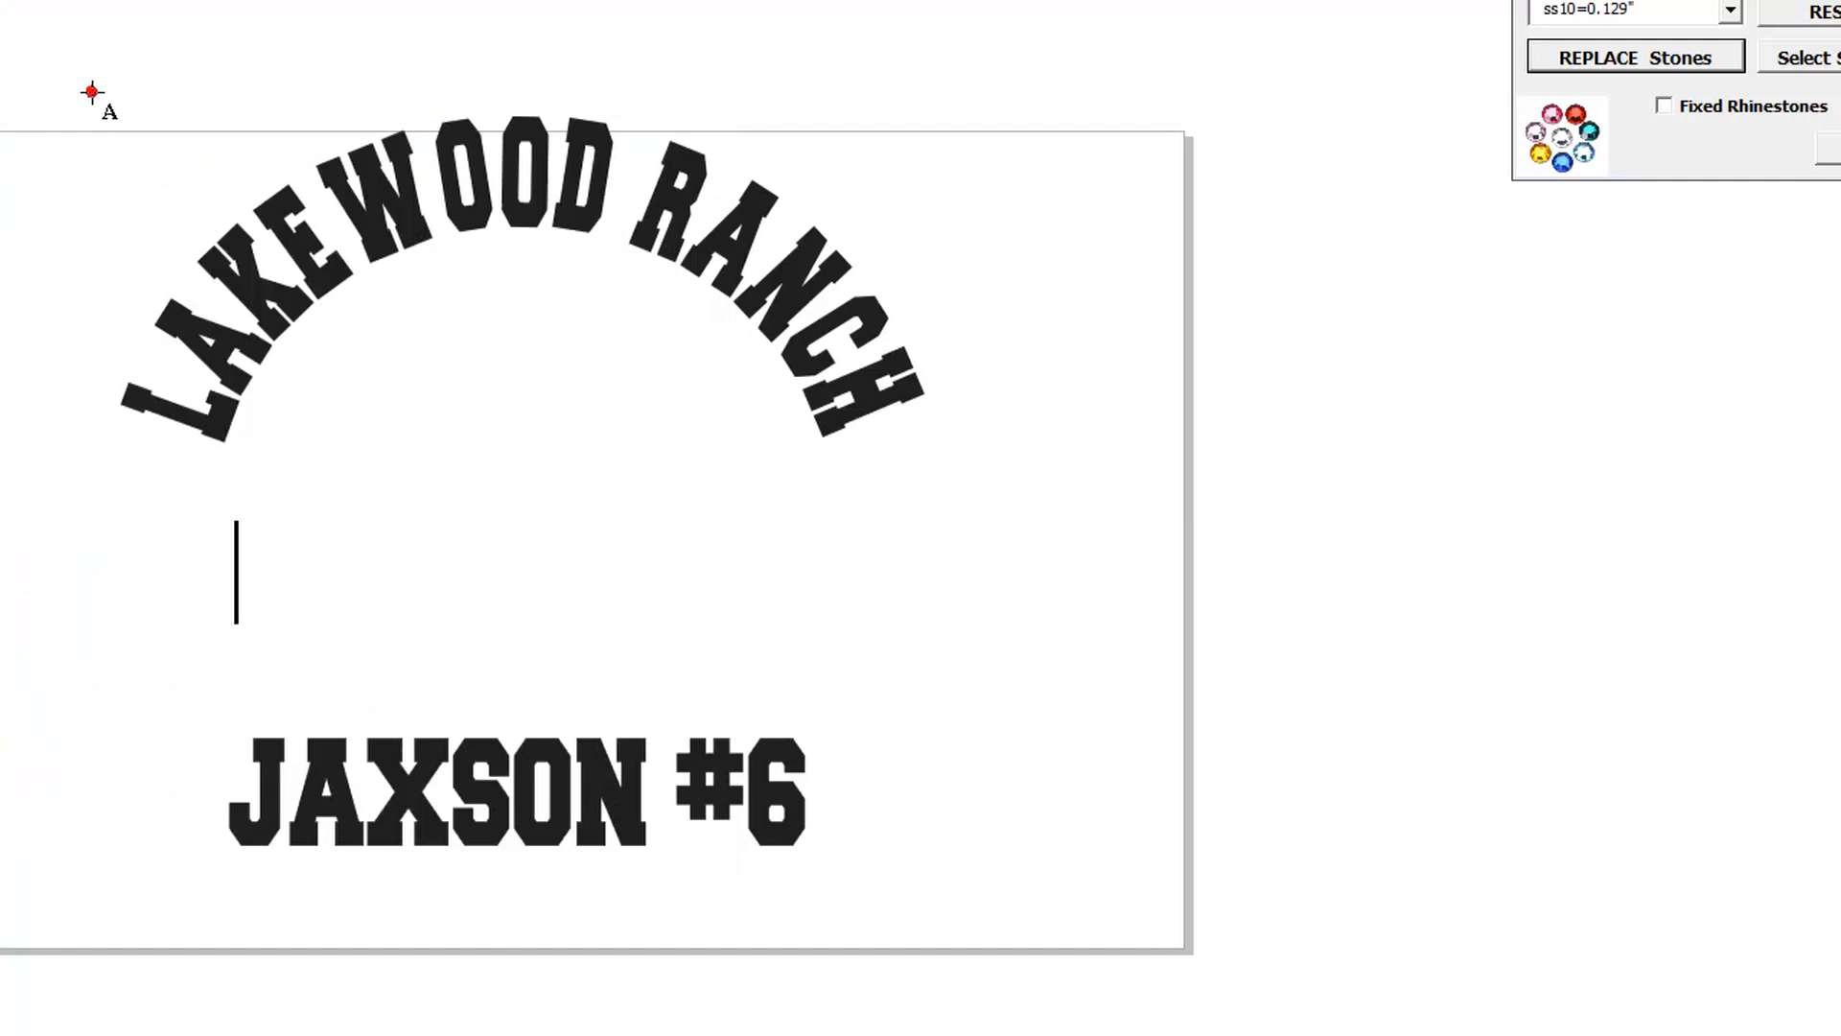
text(a)
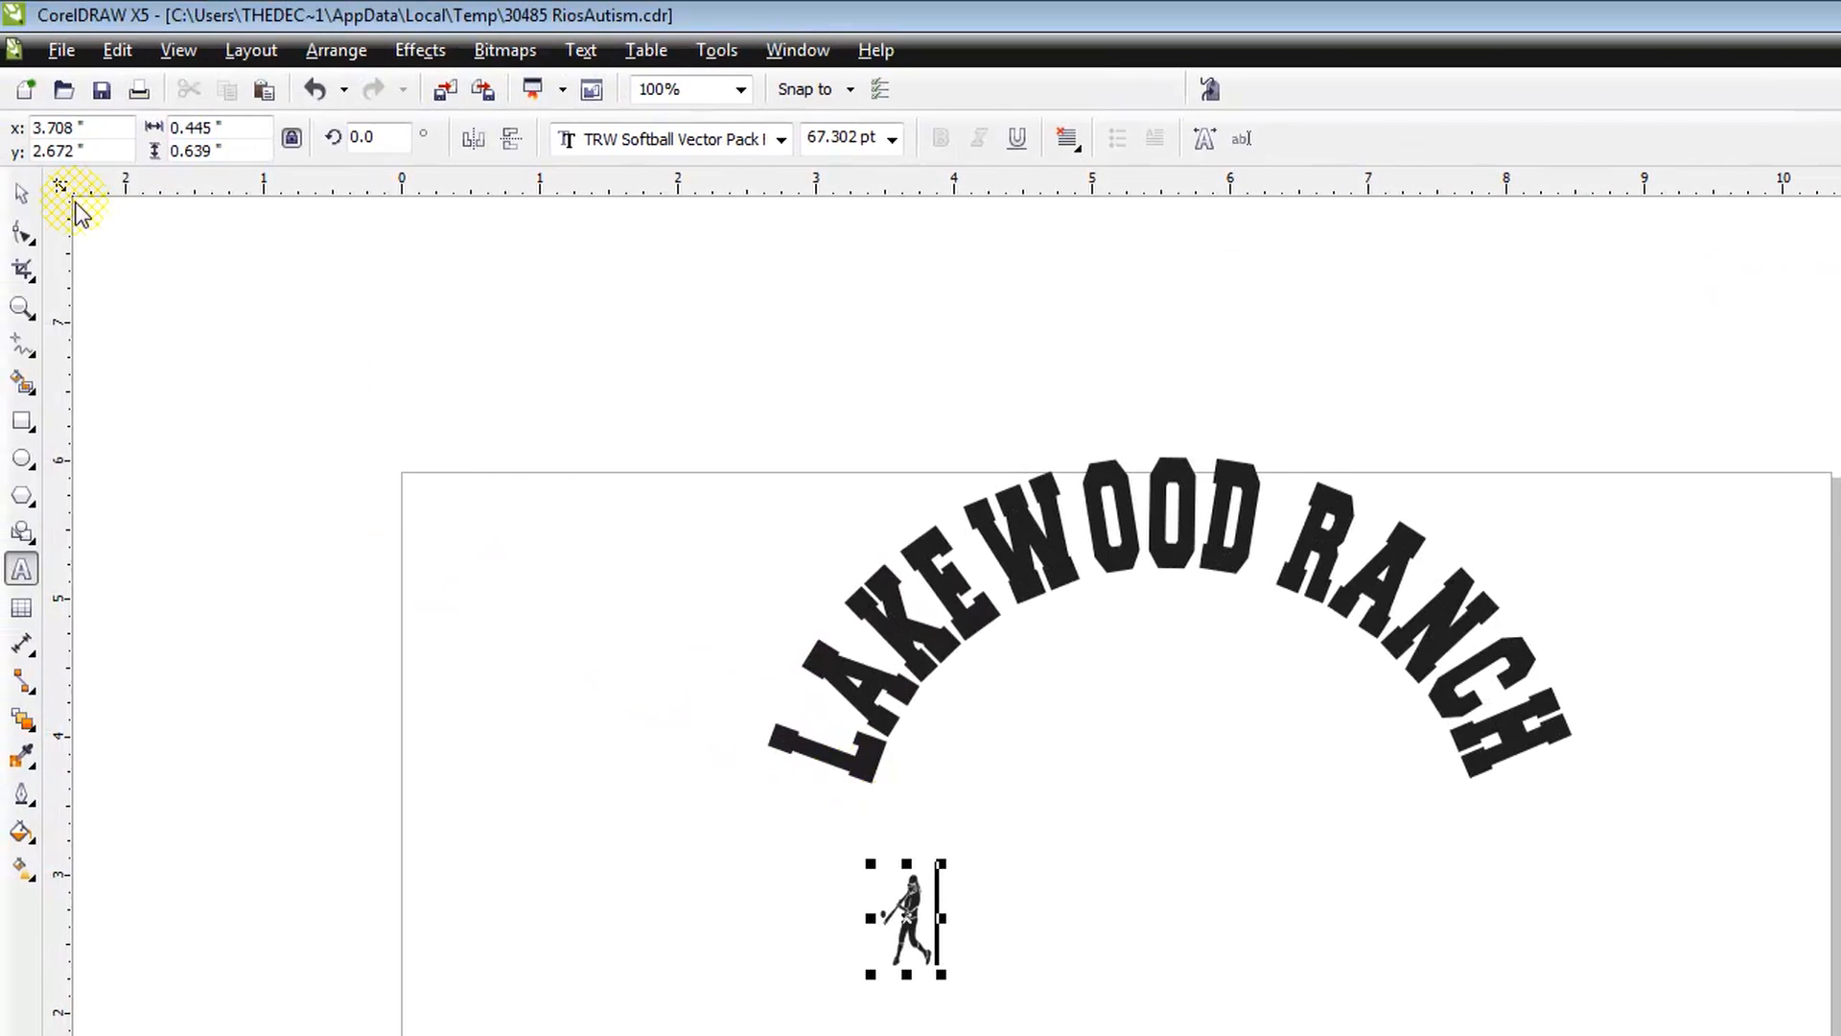
click(21, 193)
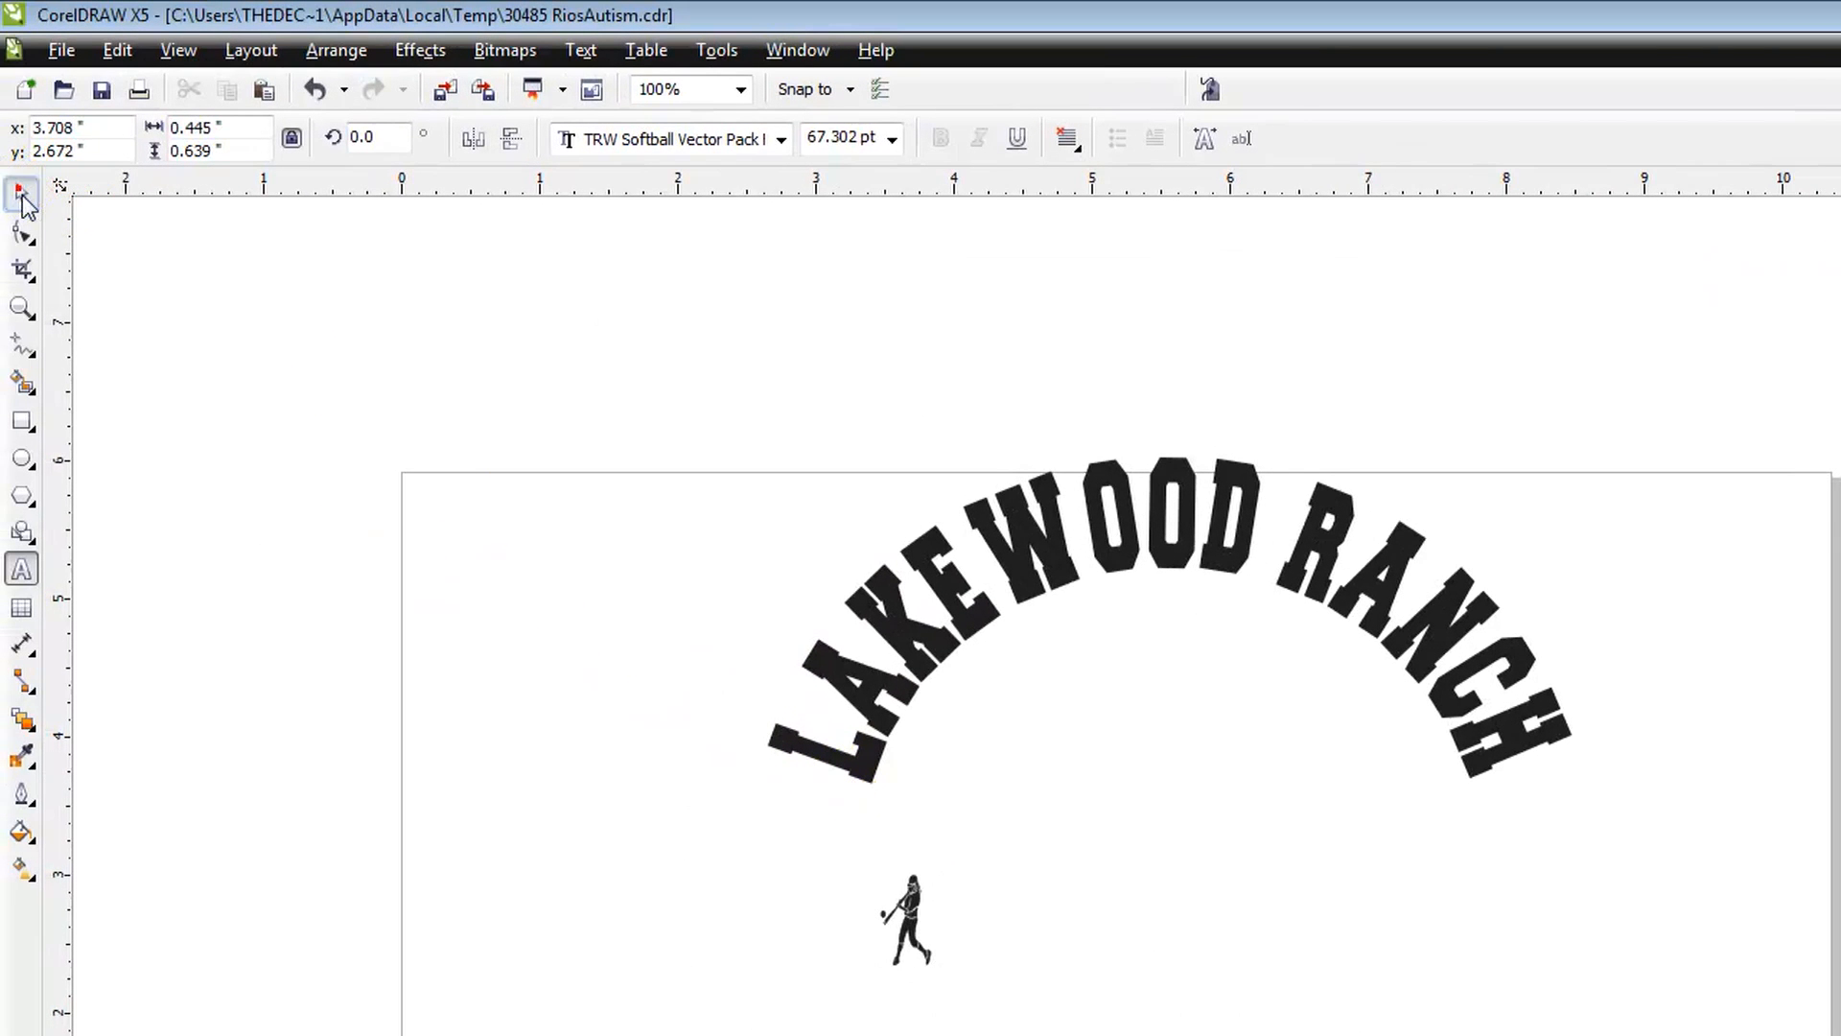
Step: Resize the batter figure to about 3.32 by 3.43 inches and place it under the arch, above the player's name line
drag(942, 918, 1570, 431)
drag(1247, 589, 1293, 498)
drag(1451, 530, 1405, 576)
drag(1260, 695, 1248, 700)
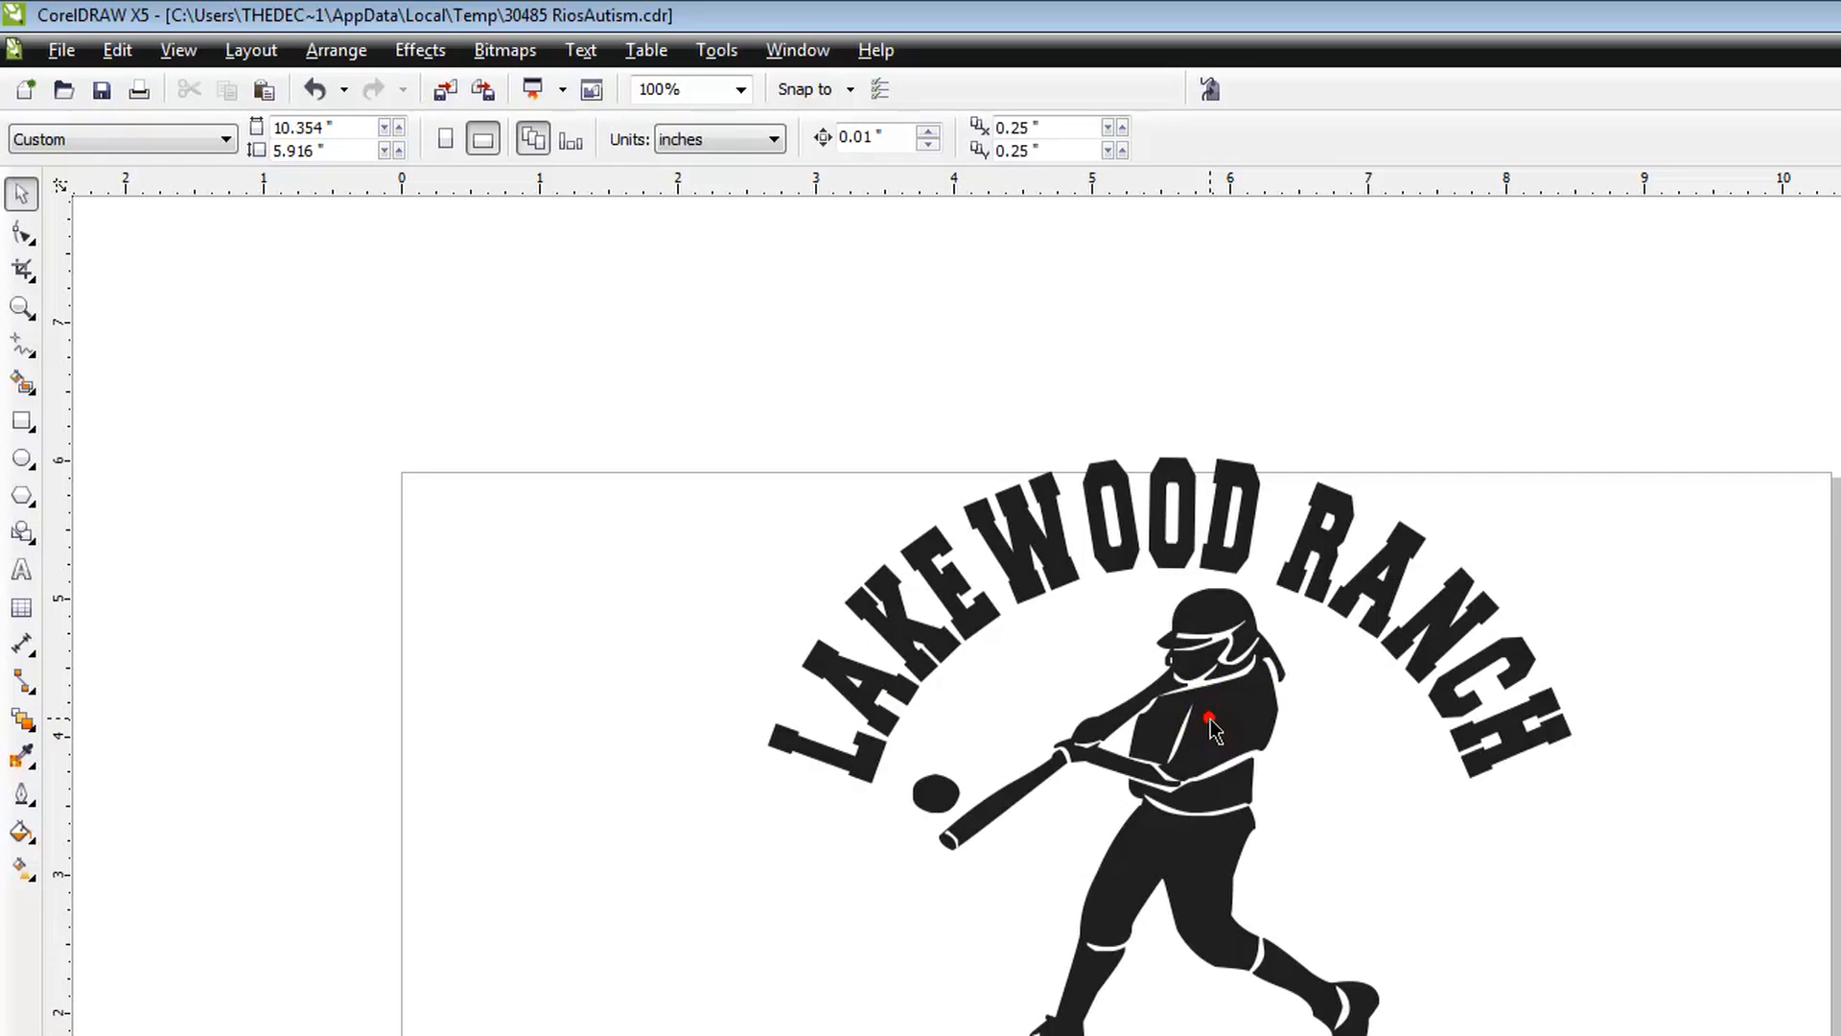
click(1283, 752)
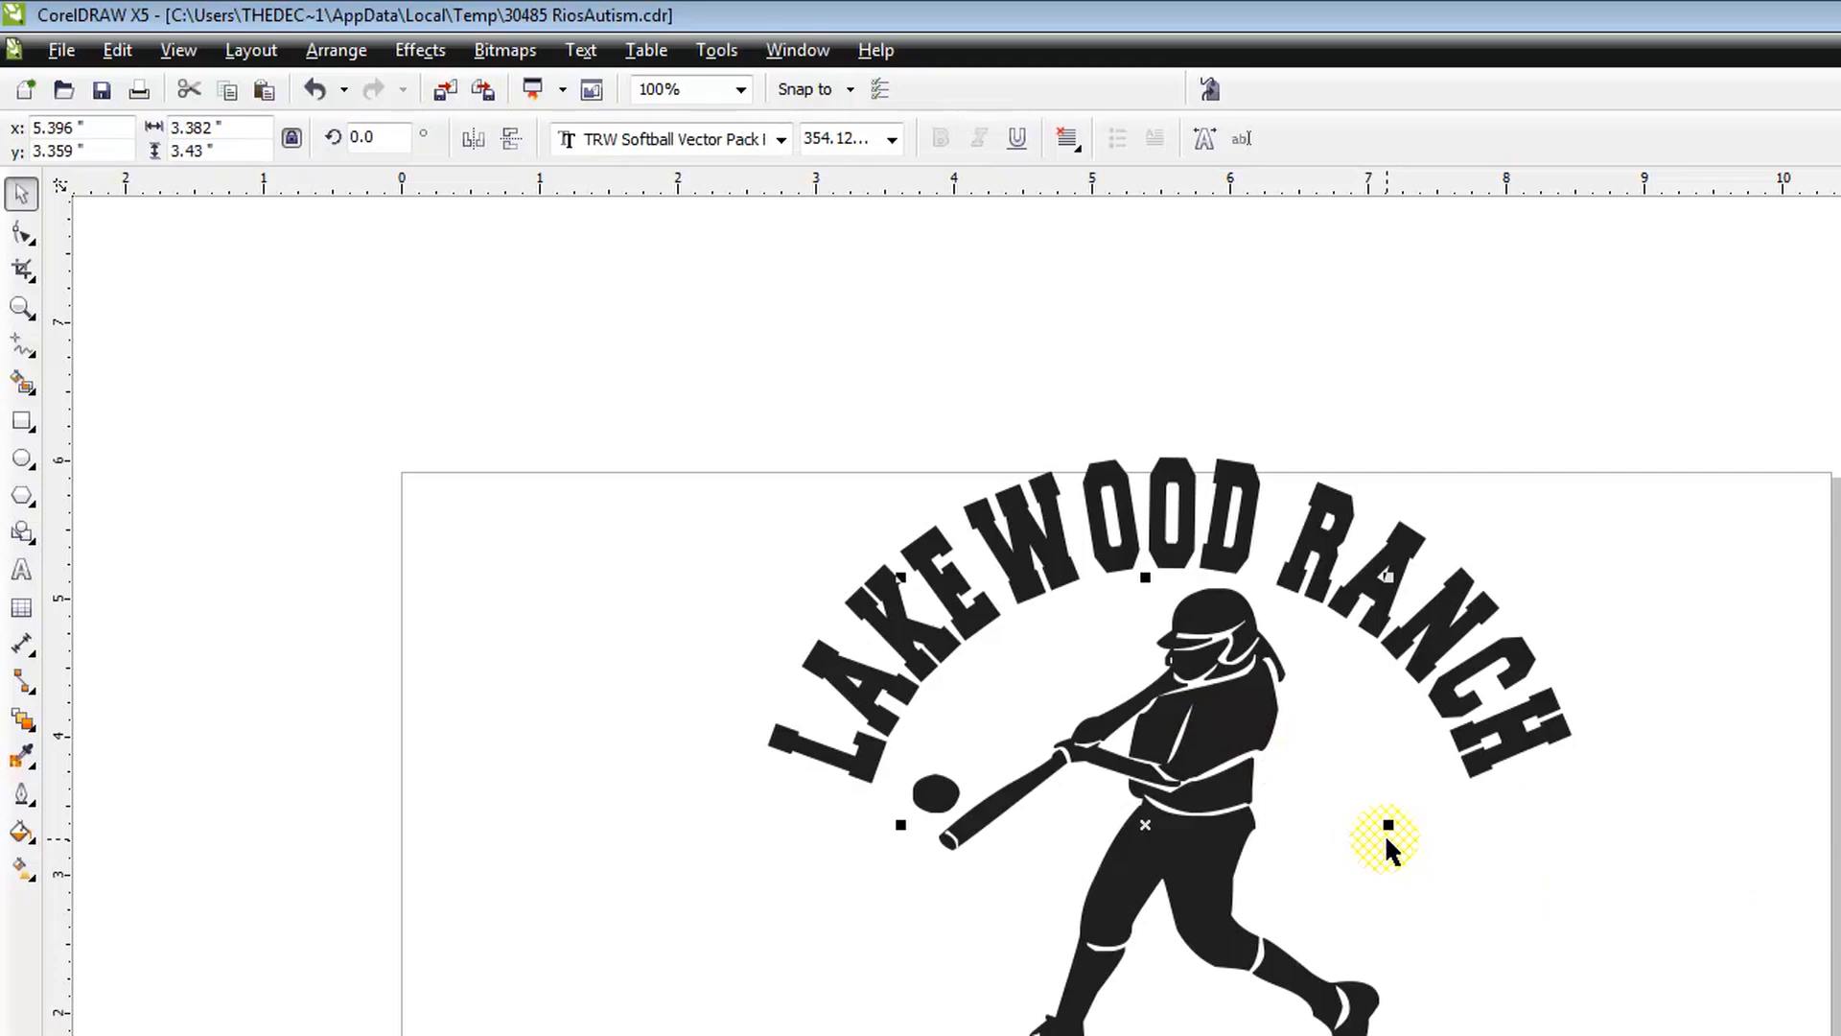
drag(1389, 825, 1380, 826)
click(1743, 903)
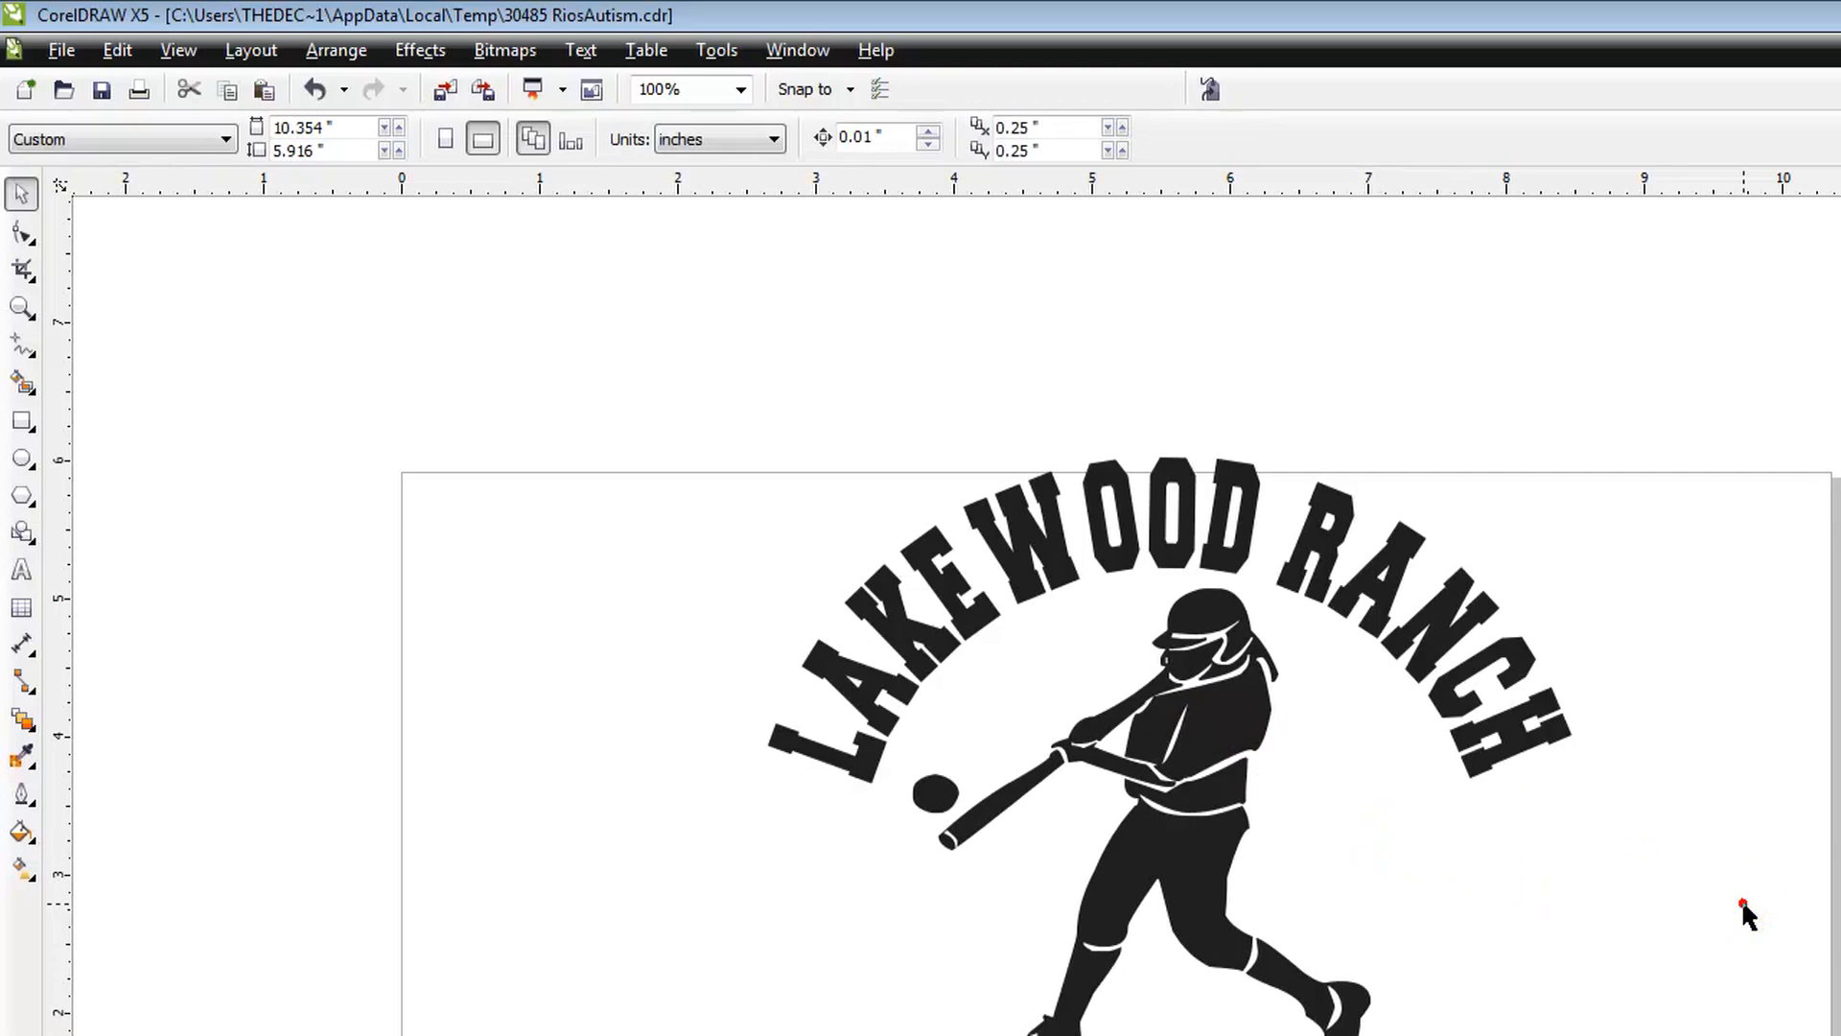
Step: Replace the batter glyph with the character b for a batter swinging to the right
double_click(1237, 730)
key(BackSpace)
text(b)
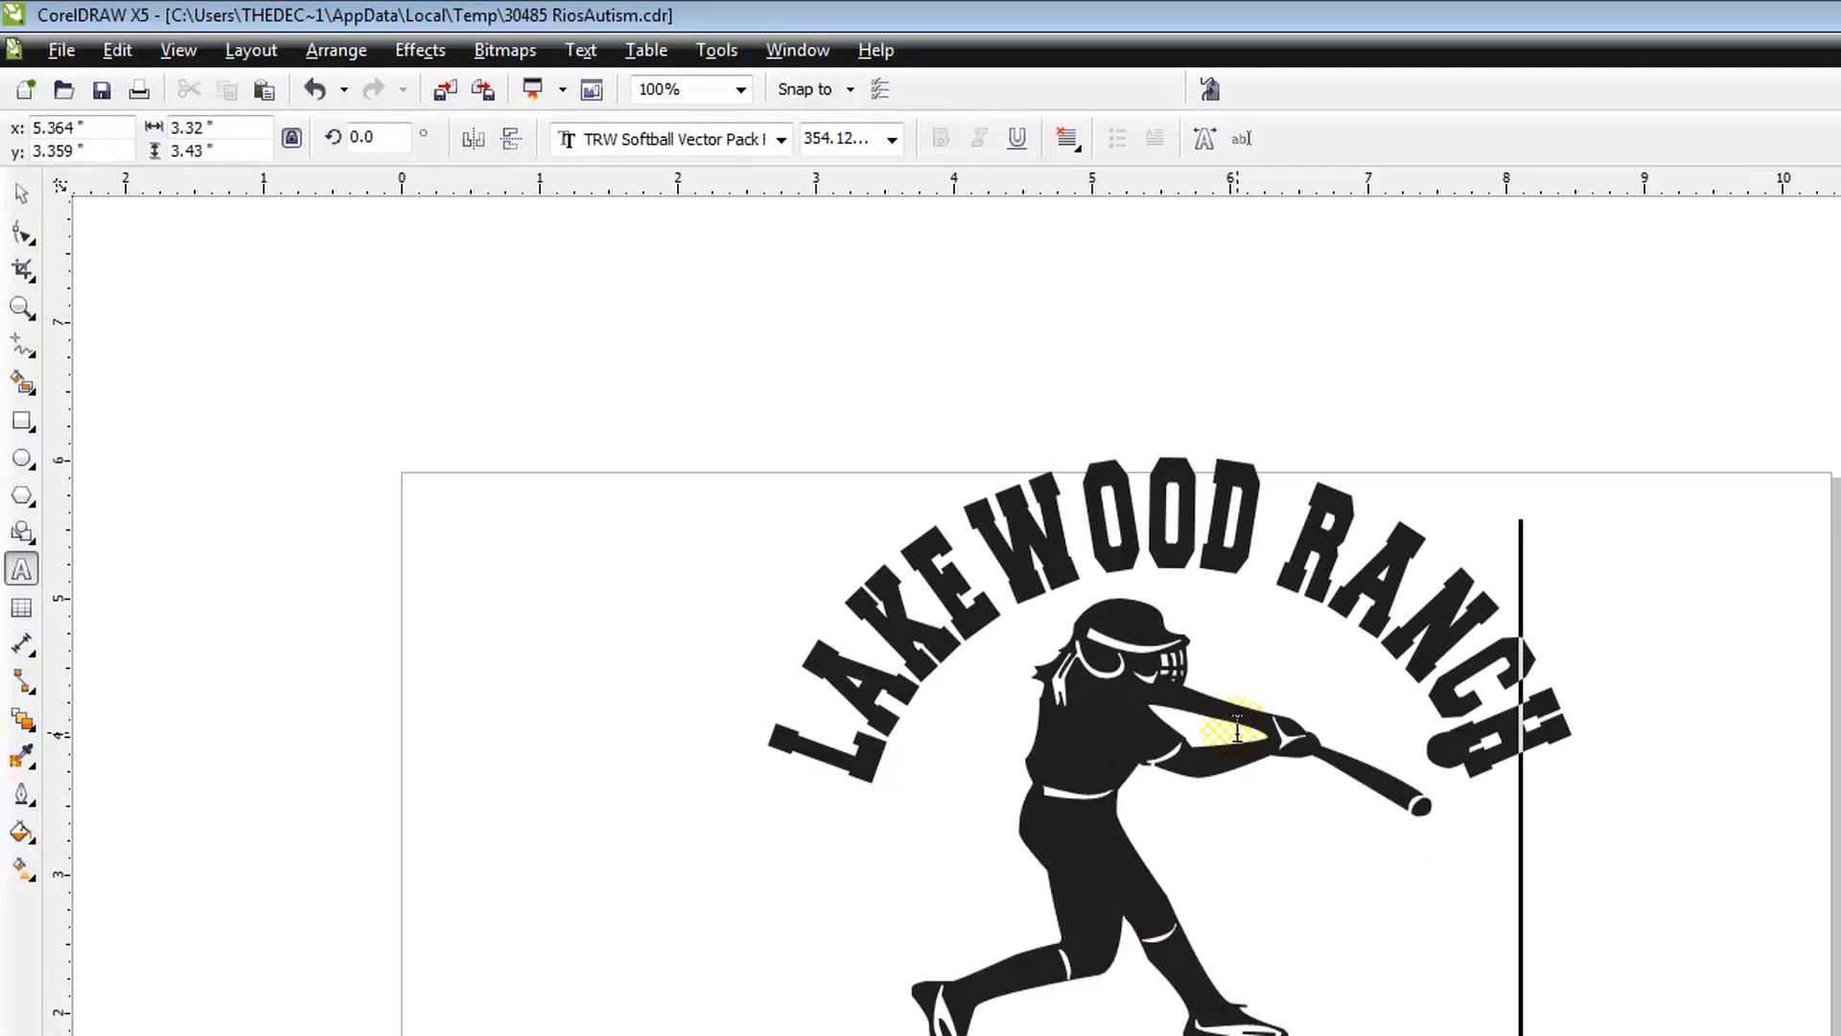
click(21, 193)
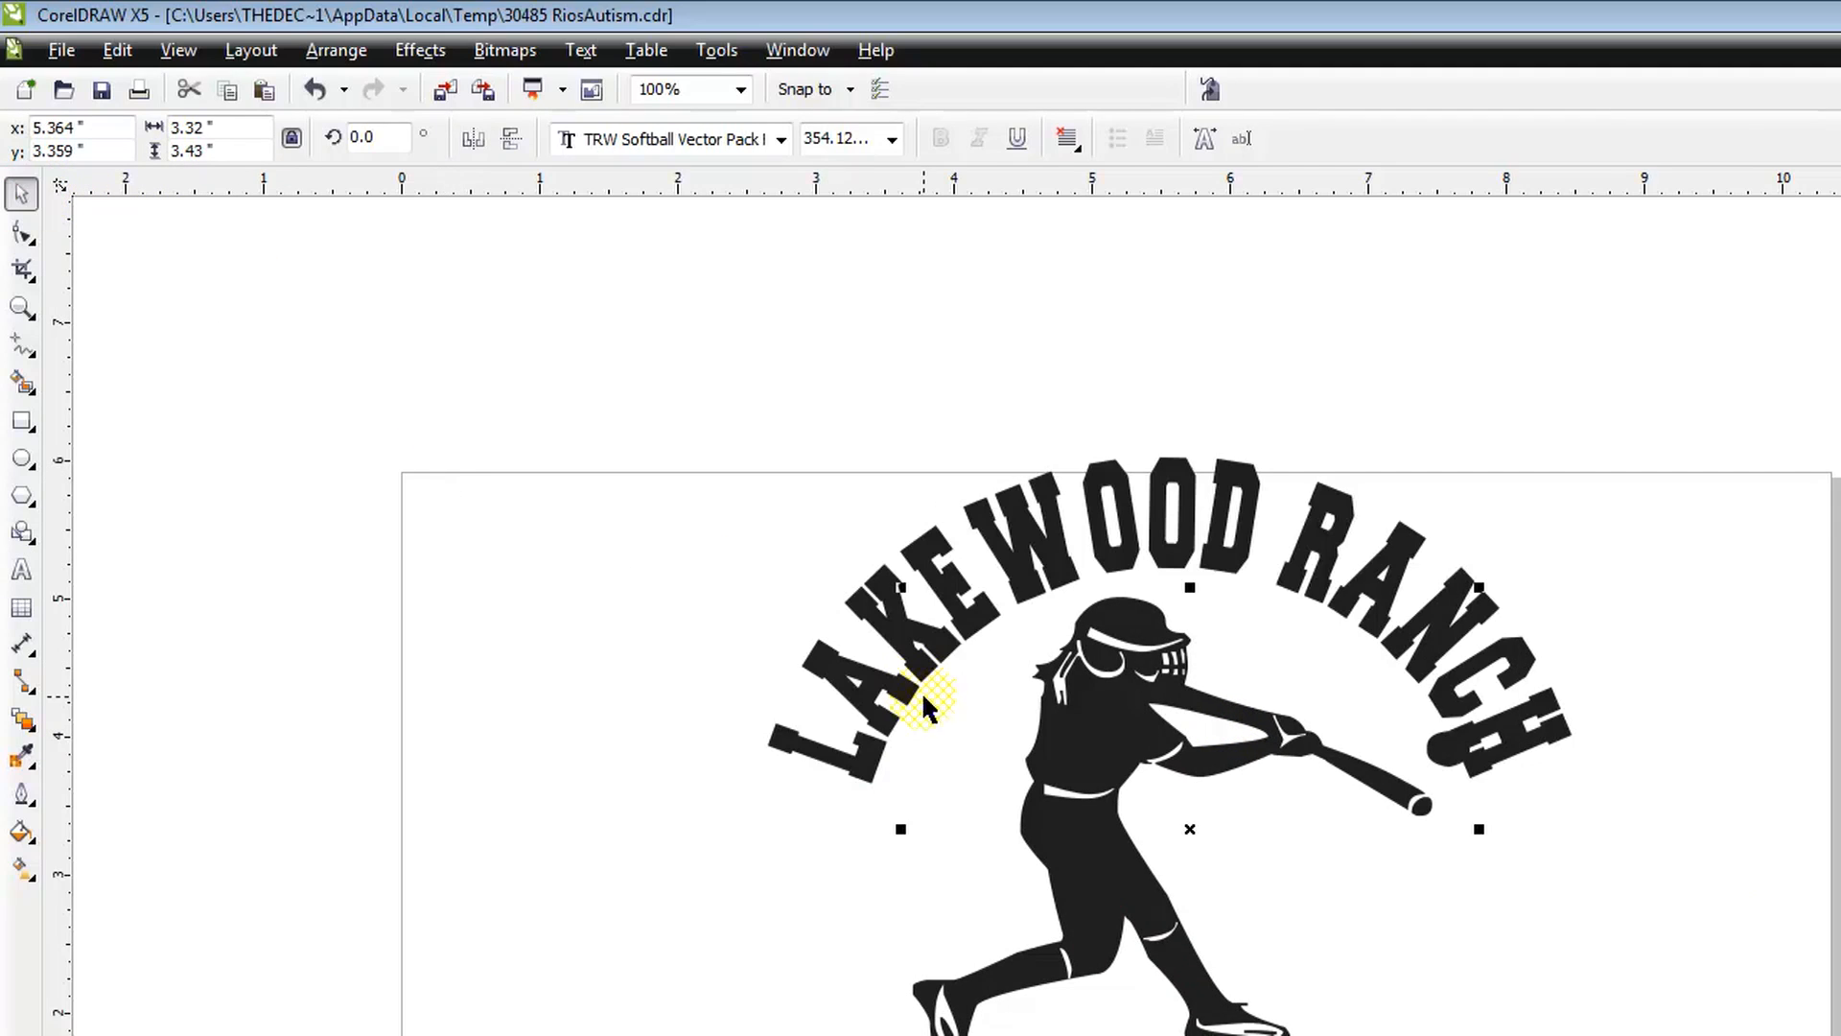
Step: Replace the arched wording with BRADEN RIVER and slide it along the arc to centre it over the design
double_click(870, 703)
drag(822, 752, 1501, 801)
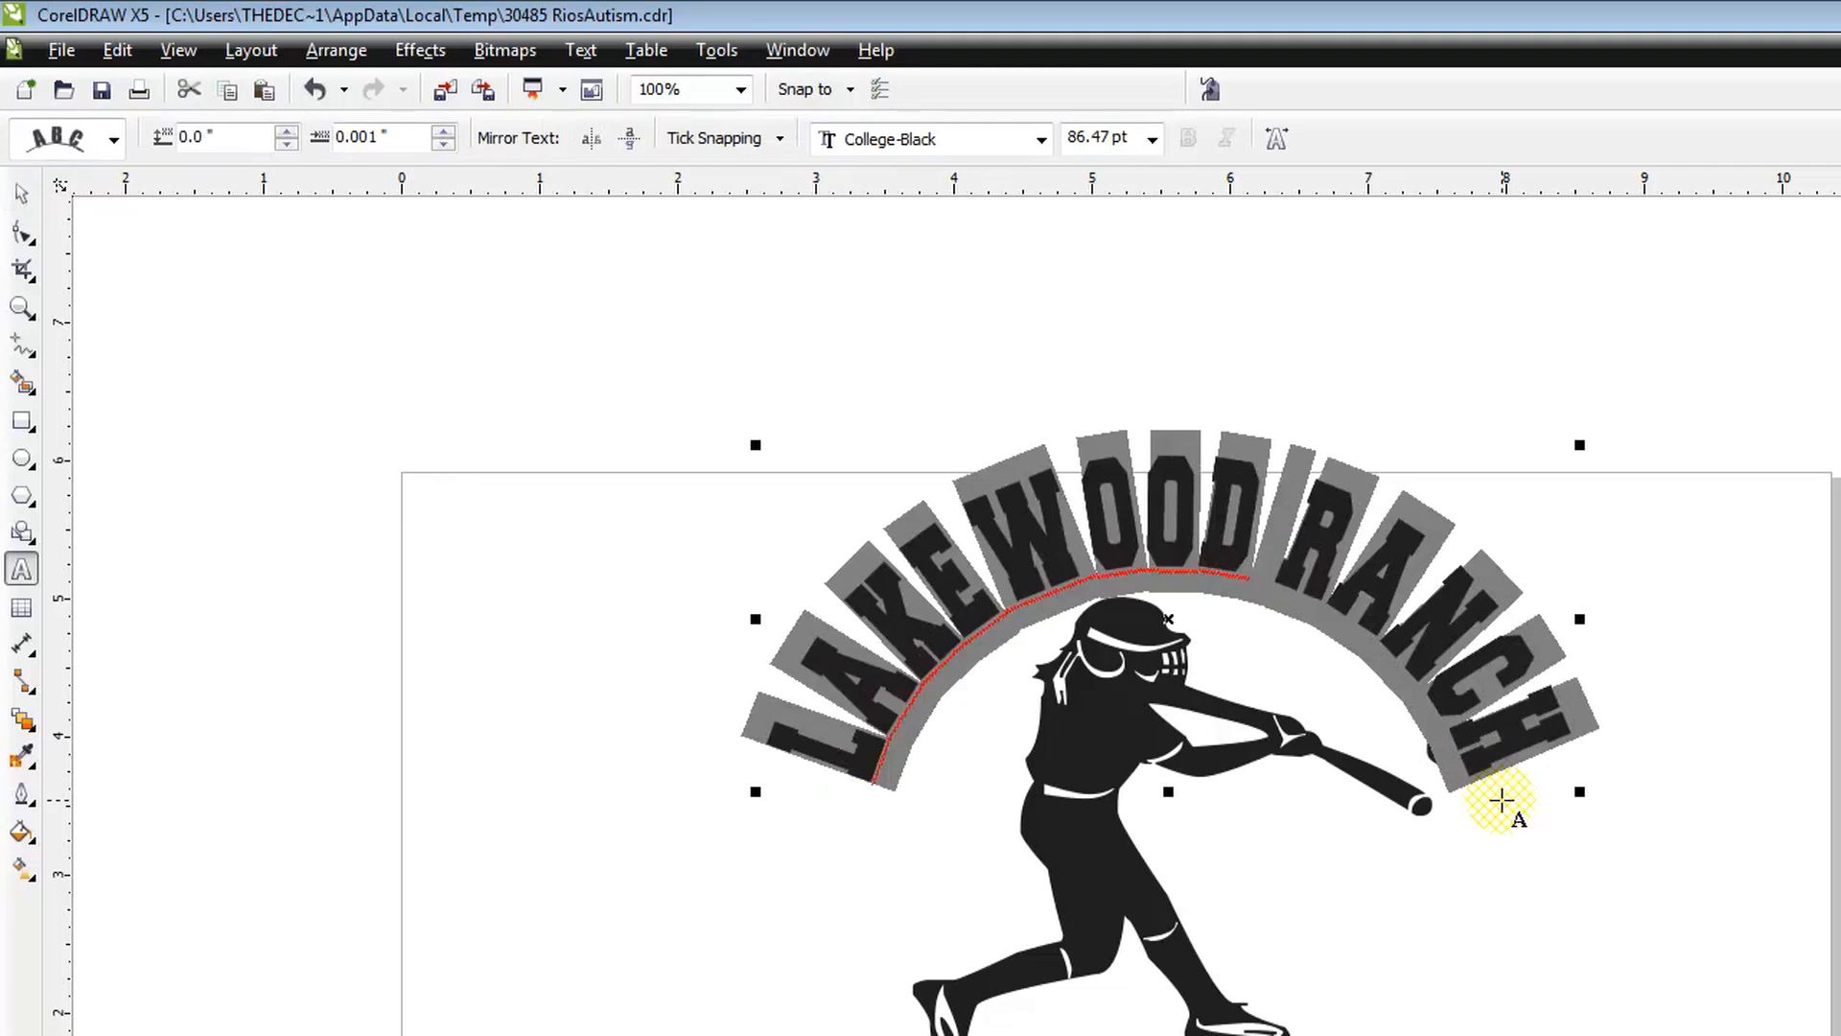
text(BRADEN RIVER)
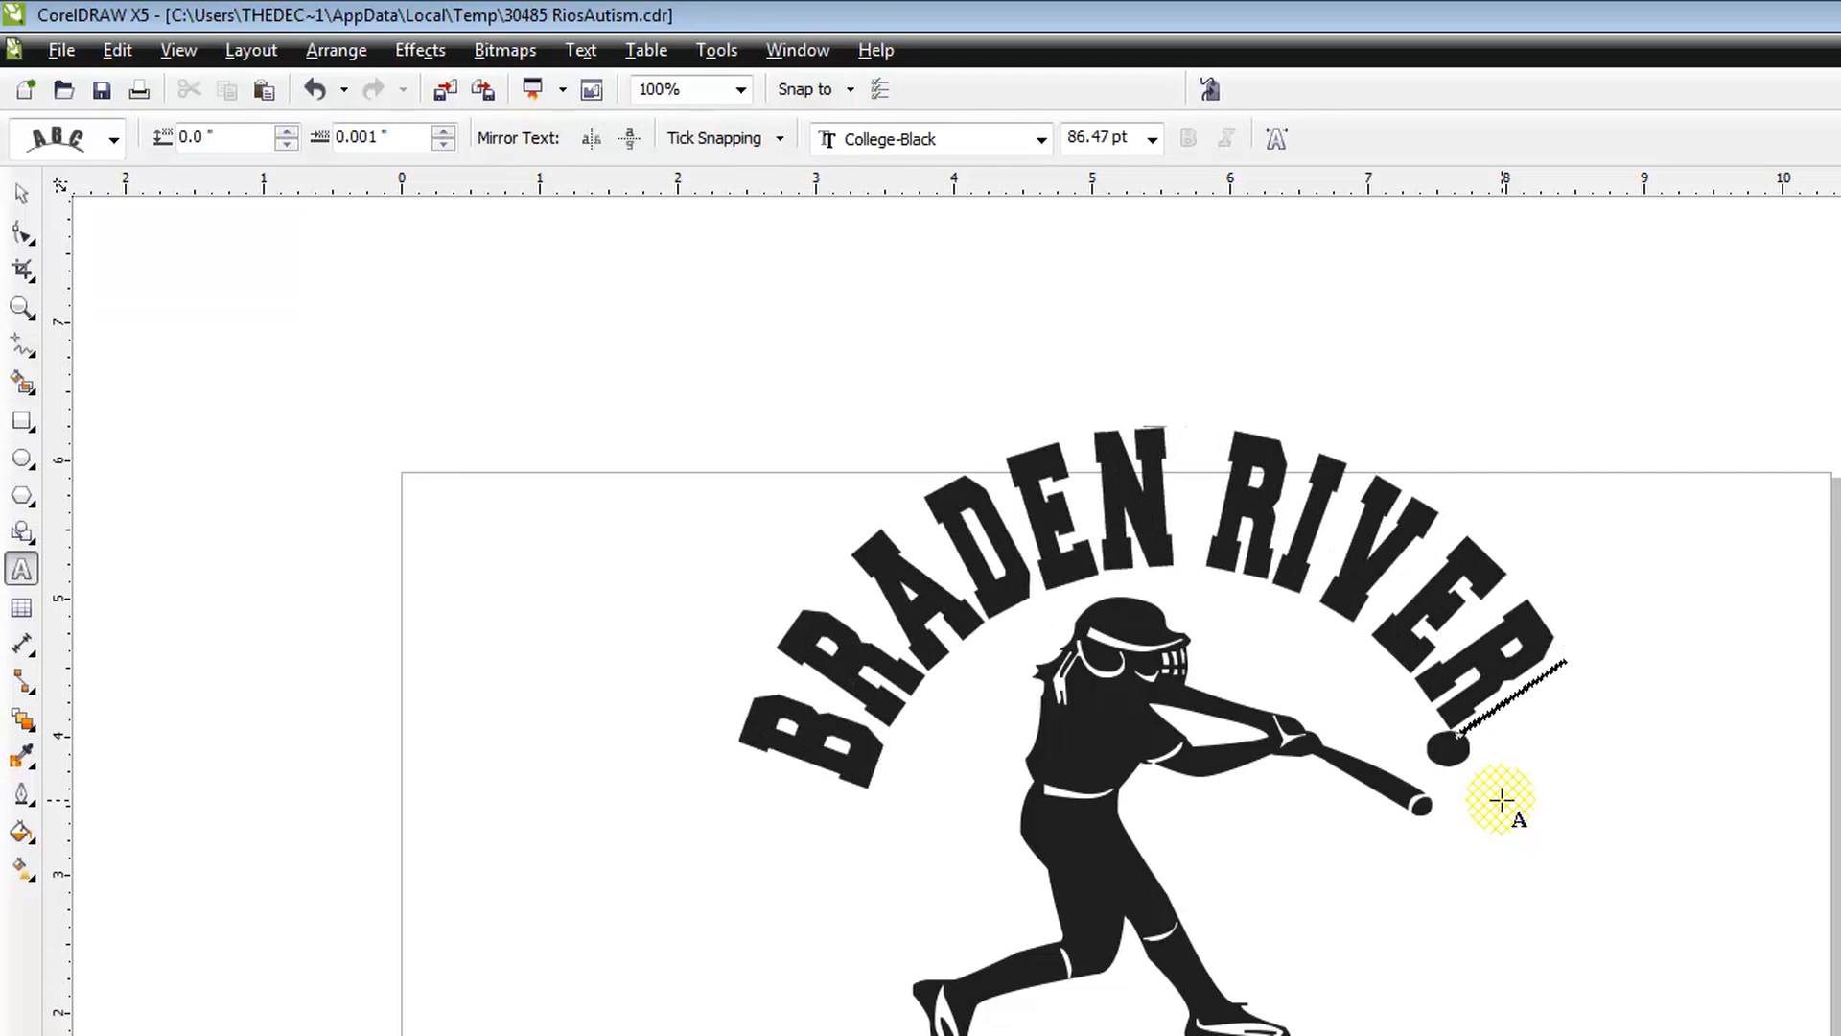
key(Escape)
click(21, 192)
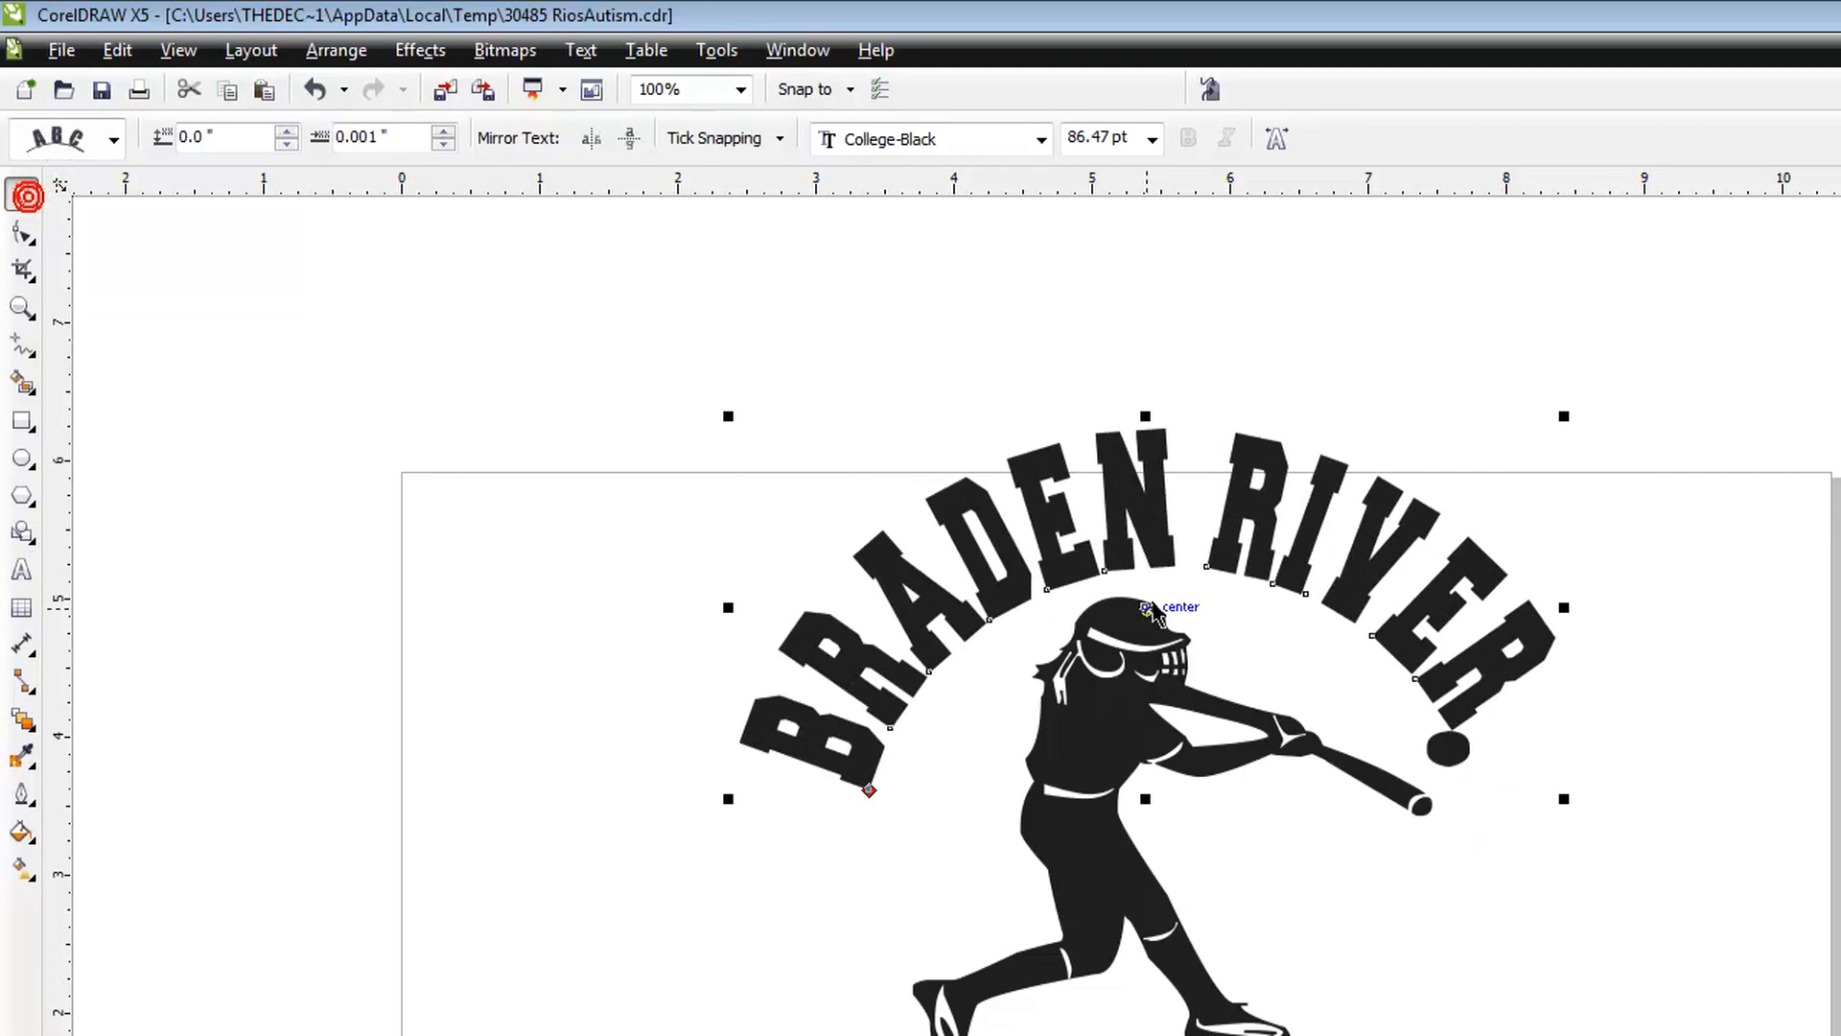
drag(1154, 543, 1183, 544)
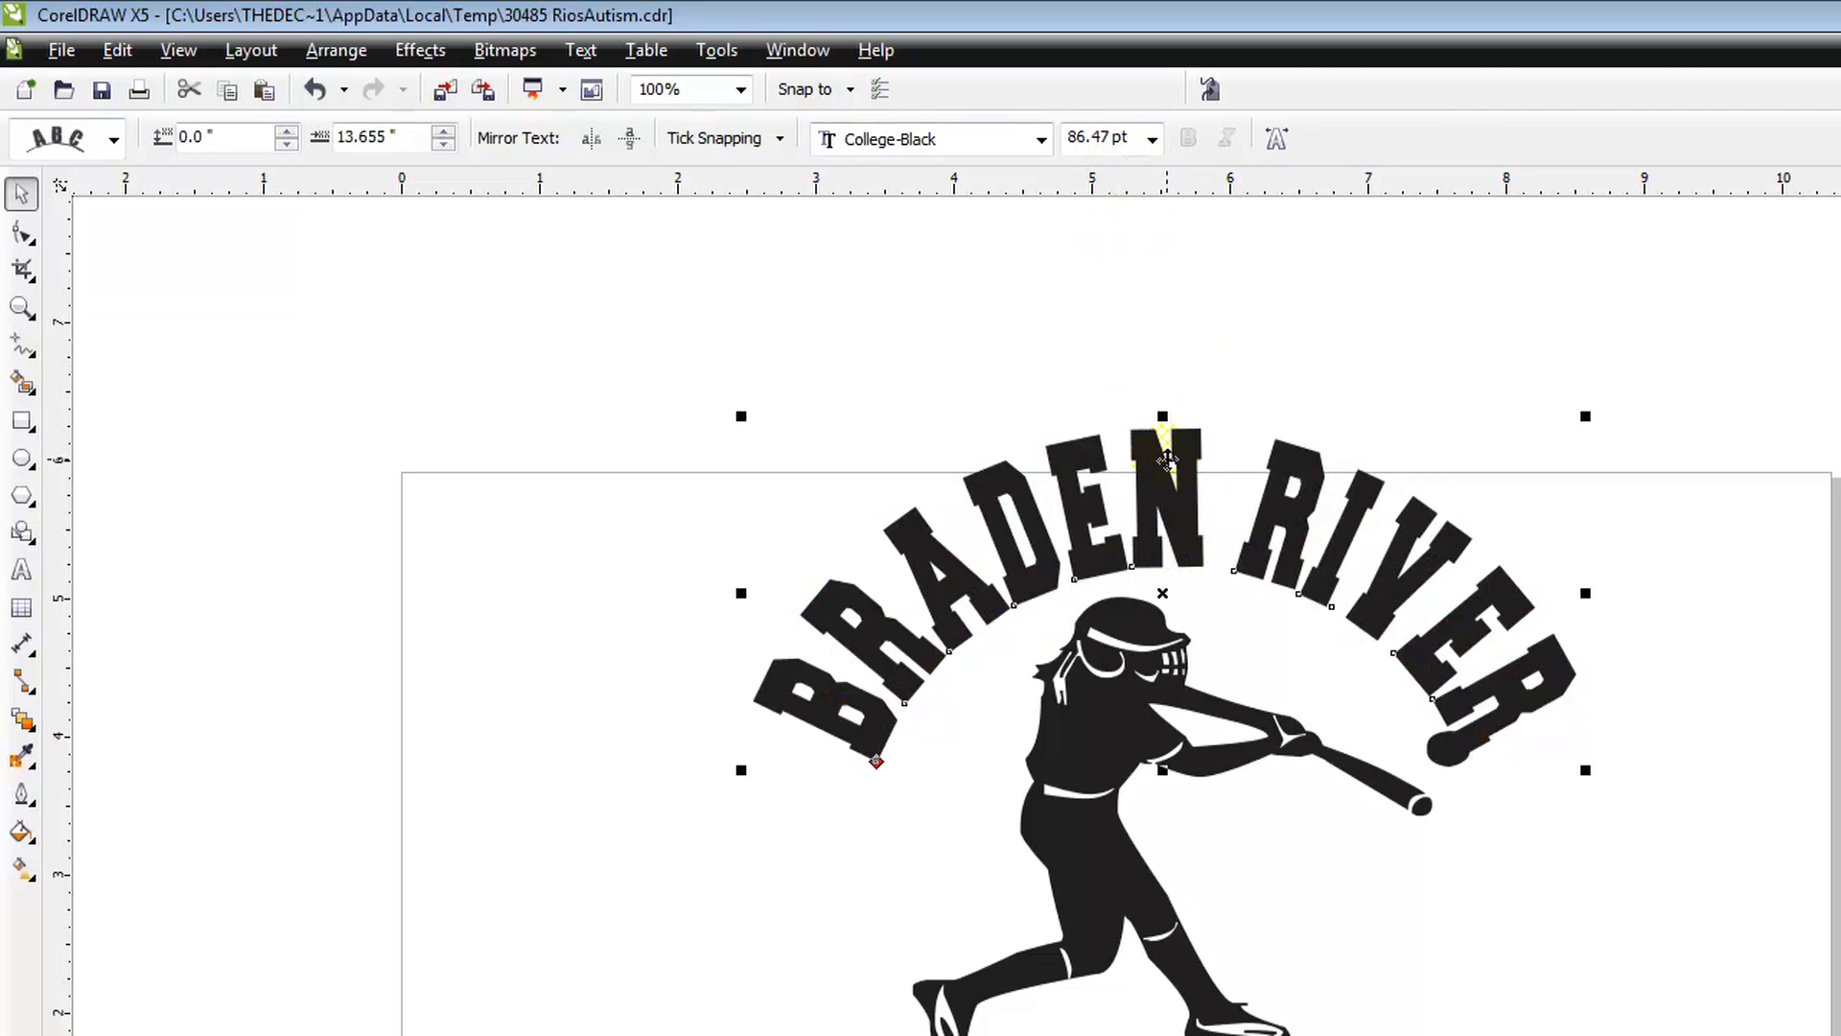
click(947, 387)
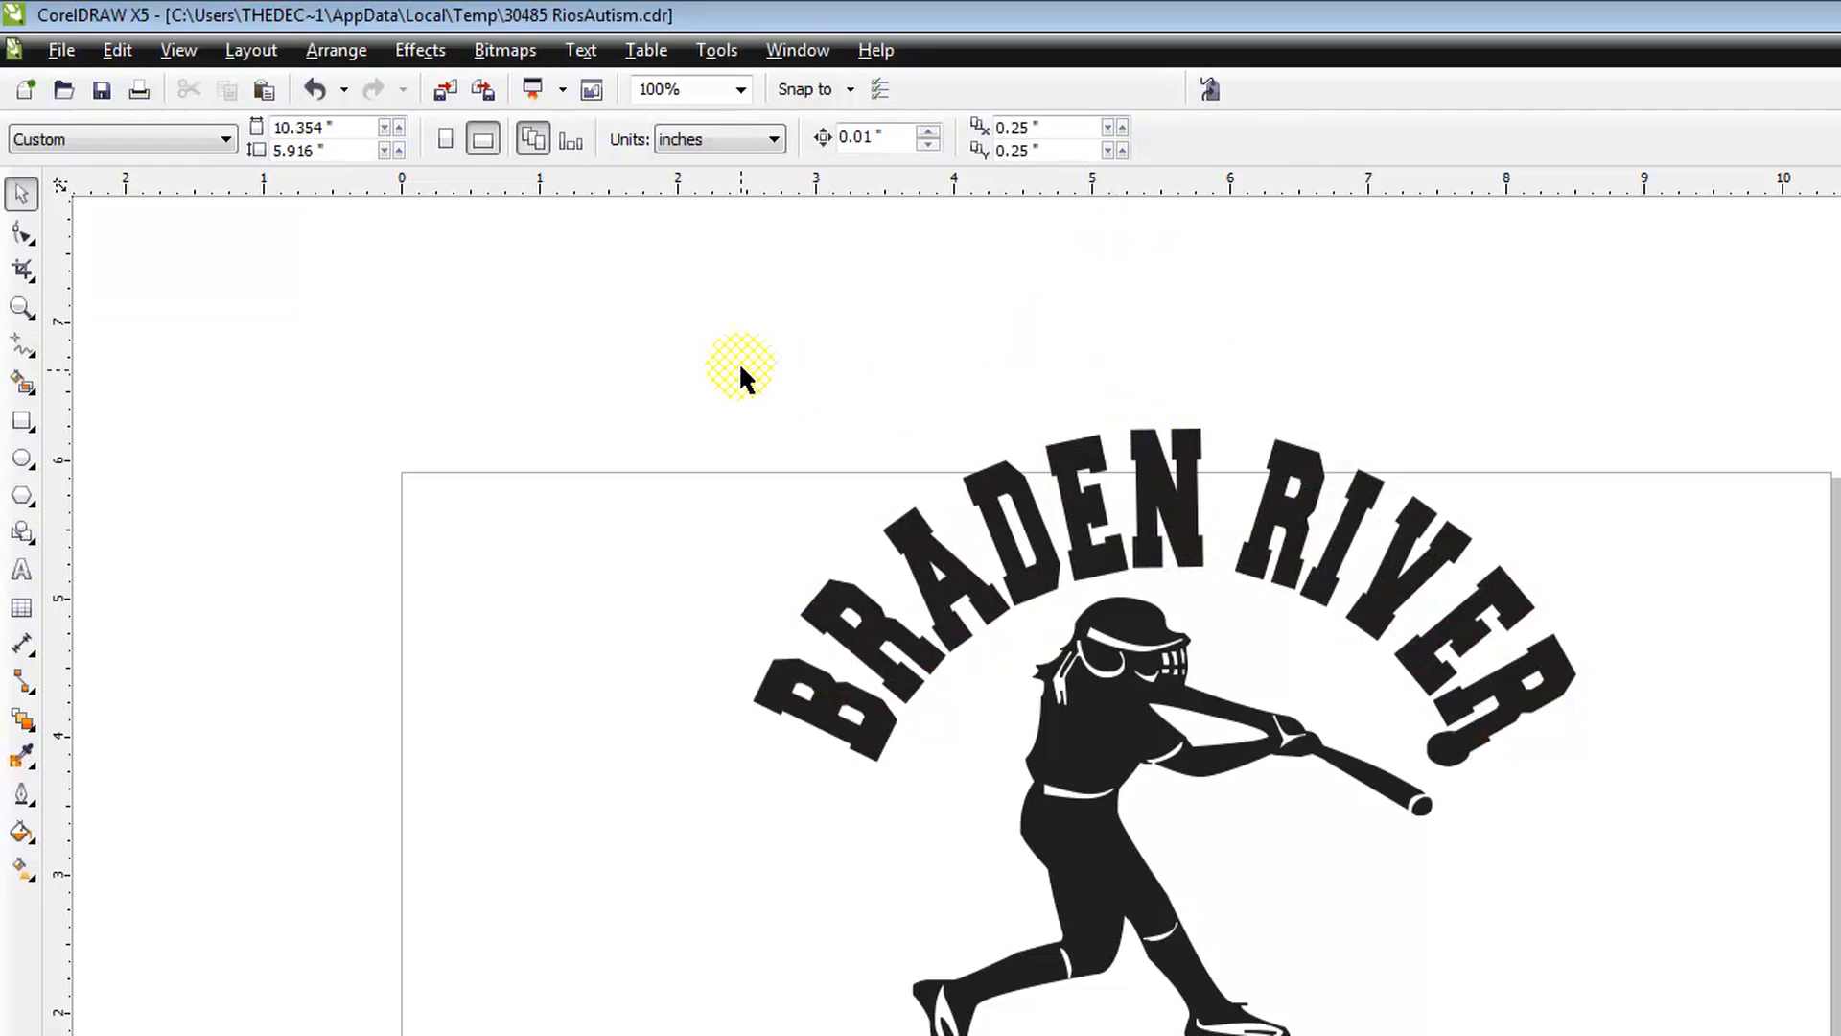
Step: Convert the arched BRADEN RIVER text to curves and deselect it
click(907, 638)
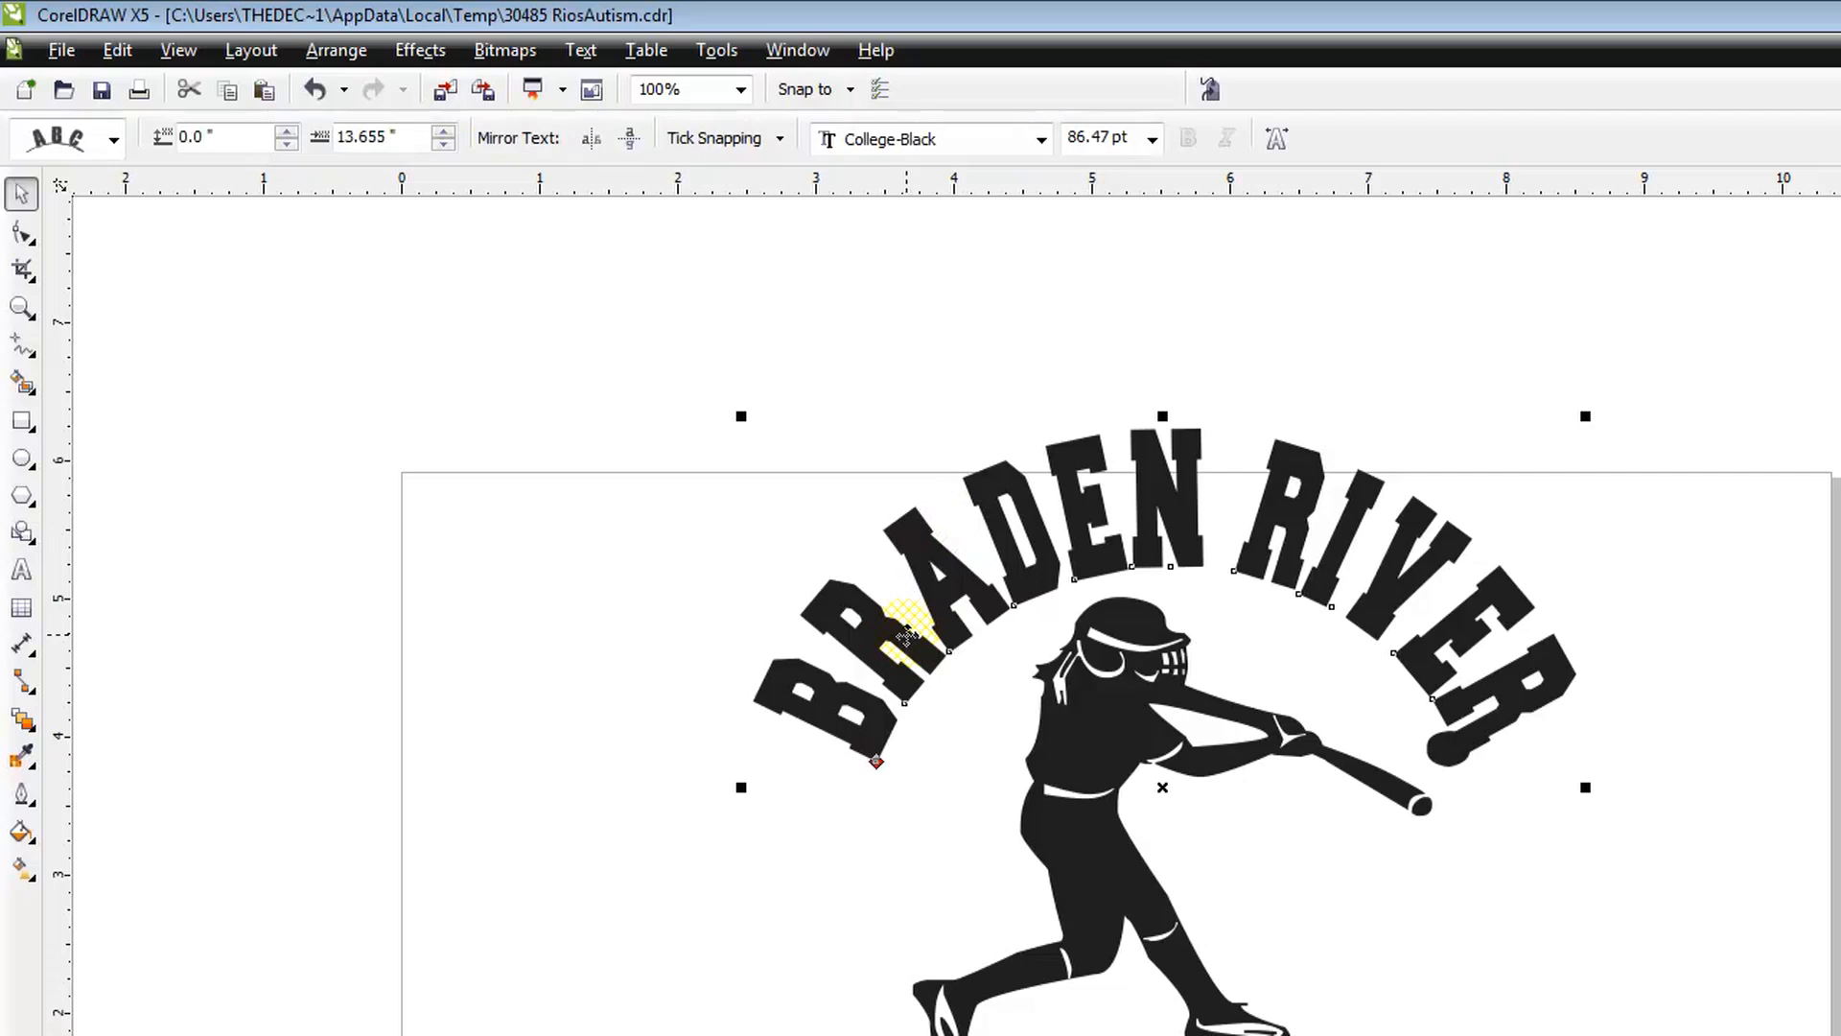
click(335, 50)
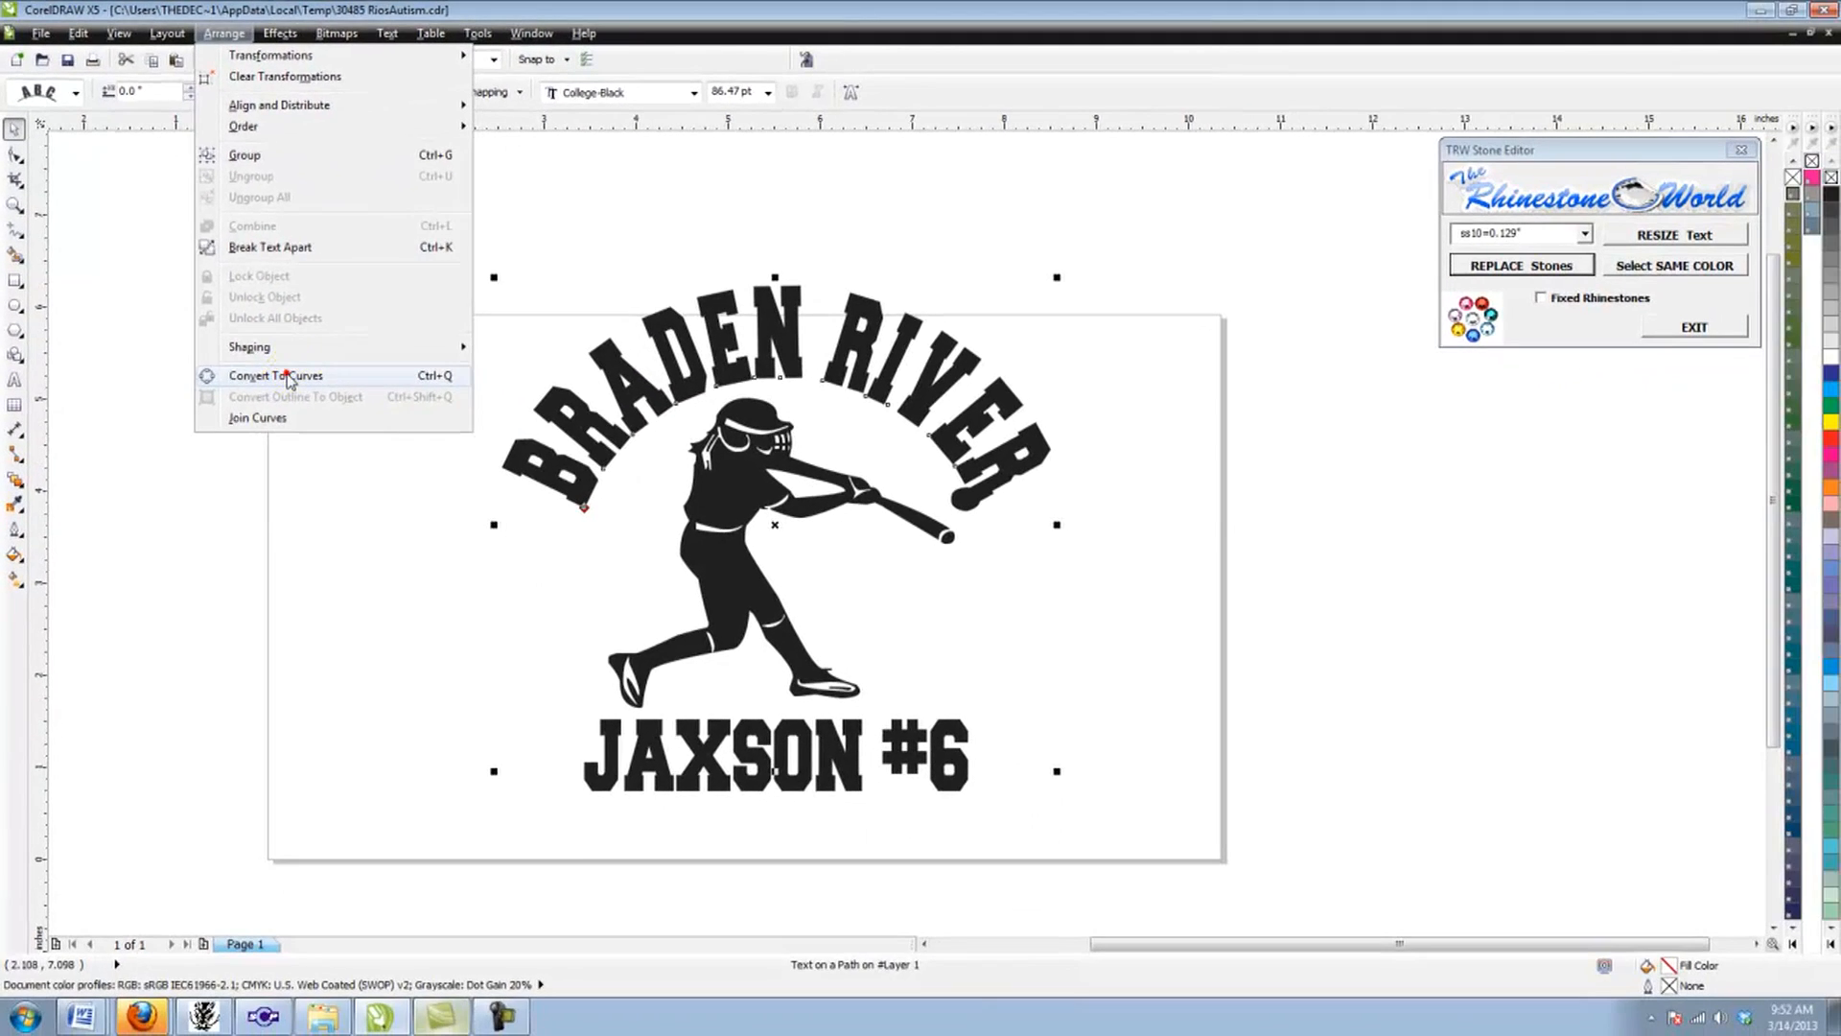
click(316, 413)
click(363, 357)
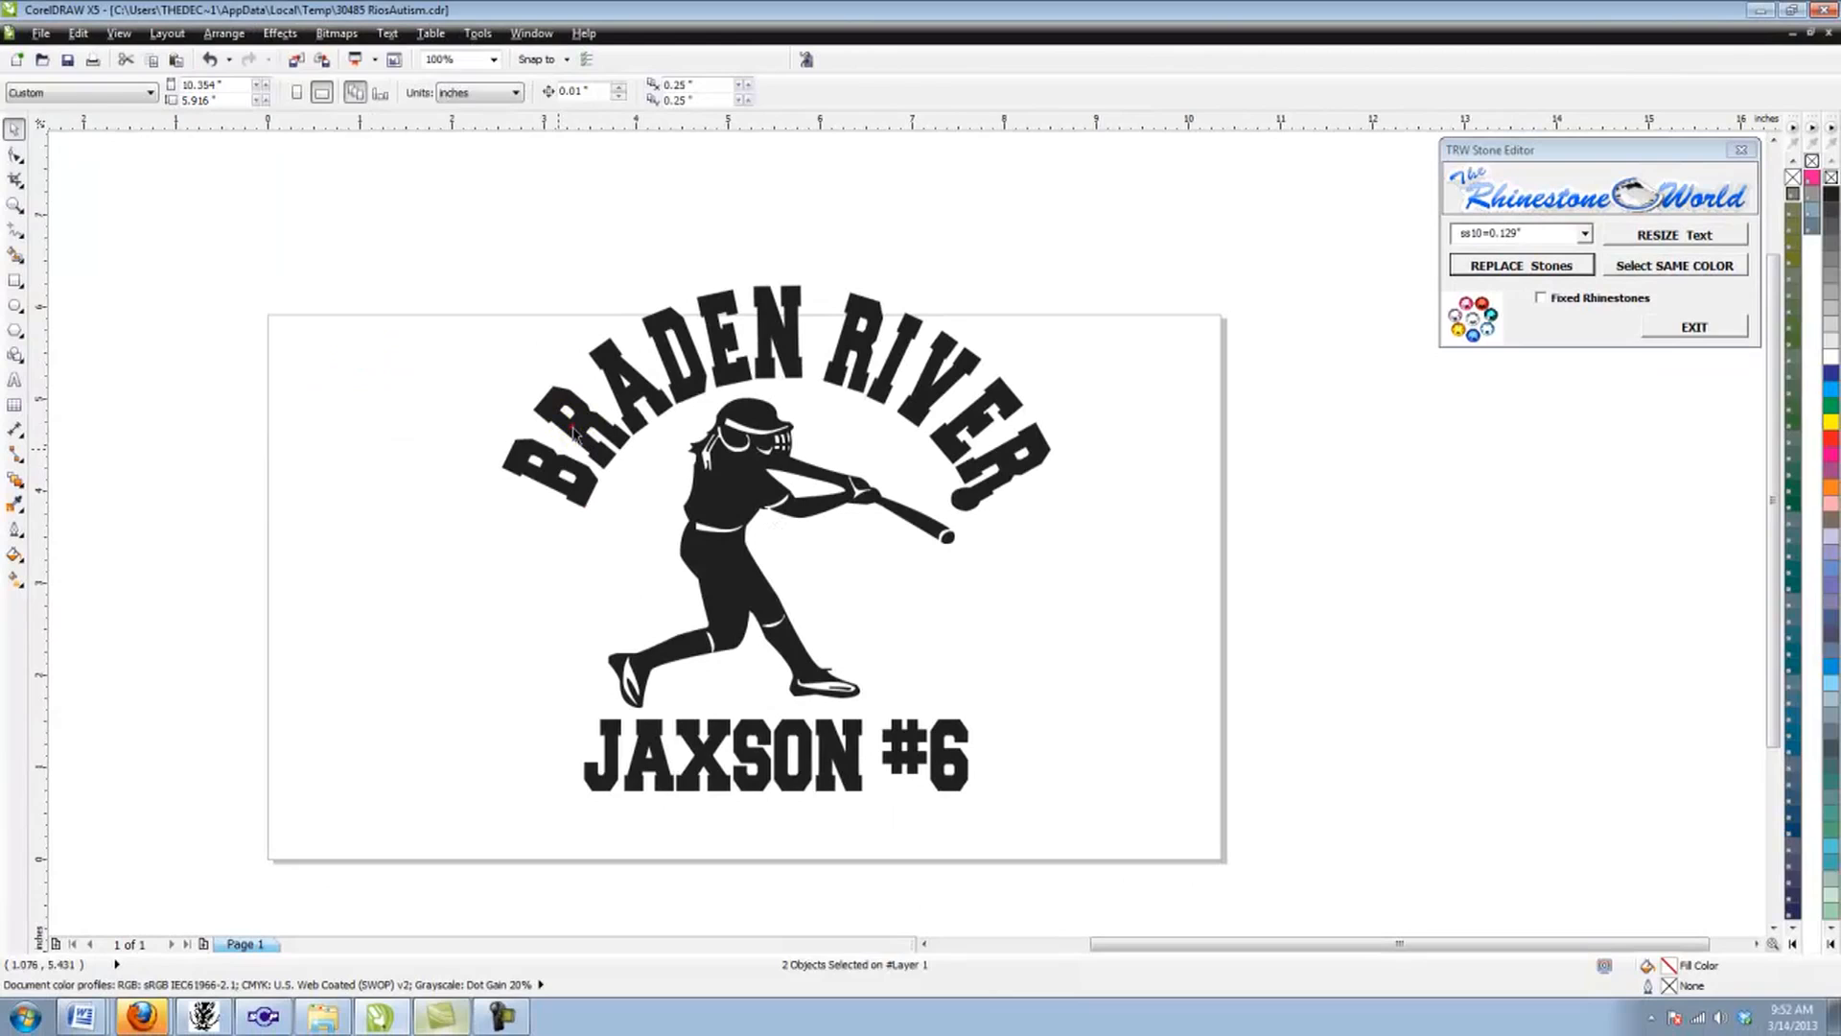
Step: Move the converted BRADEN RIVER lettering up clear of the batter, and return it to its place over the figure
click(583, 427)
drag(540, 360, 496, 254)
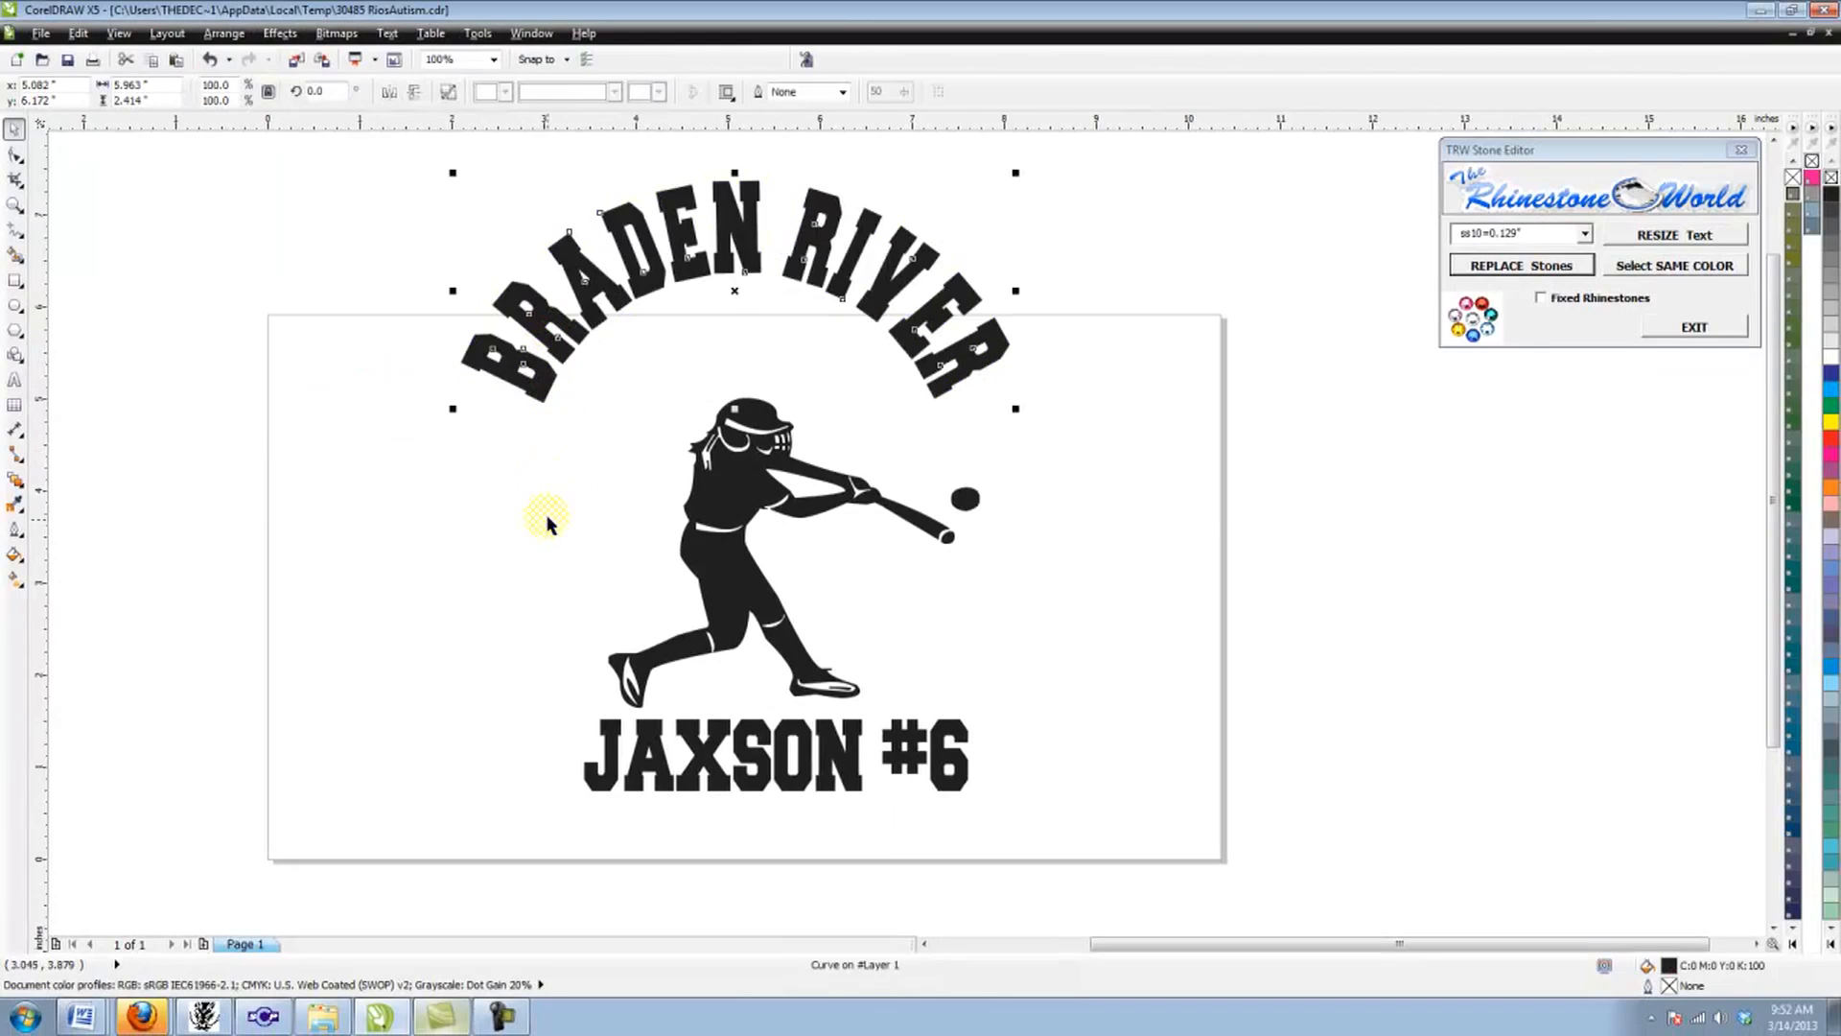
click(567, 538)
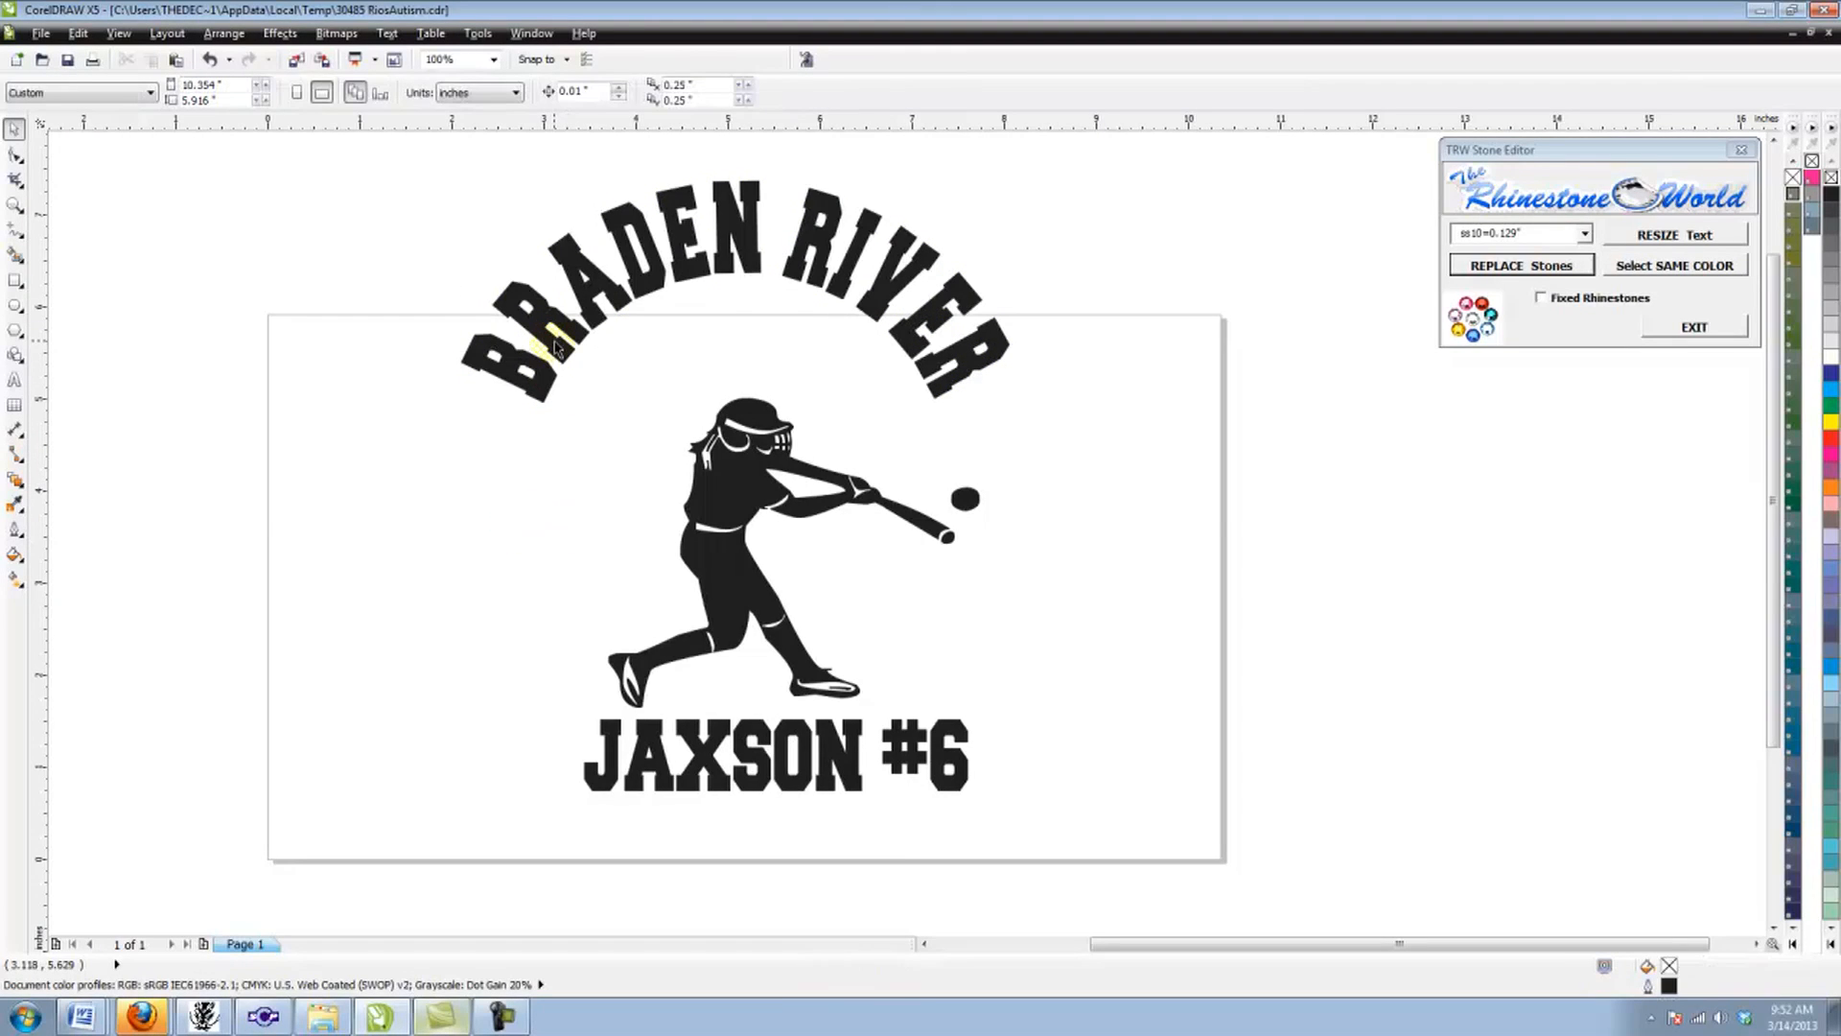
drag(556, 347, 597, 452)
click(429, 225)
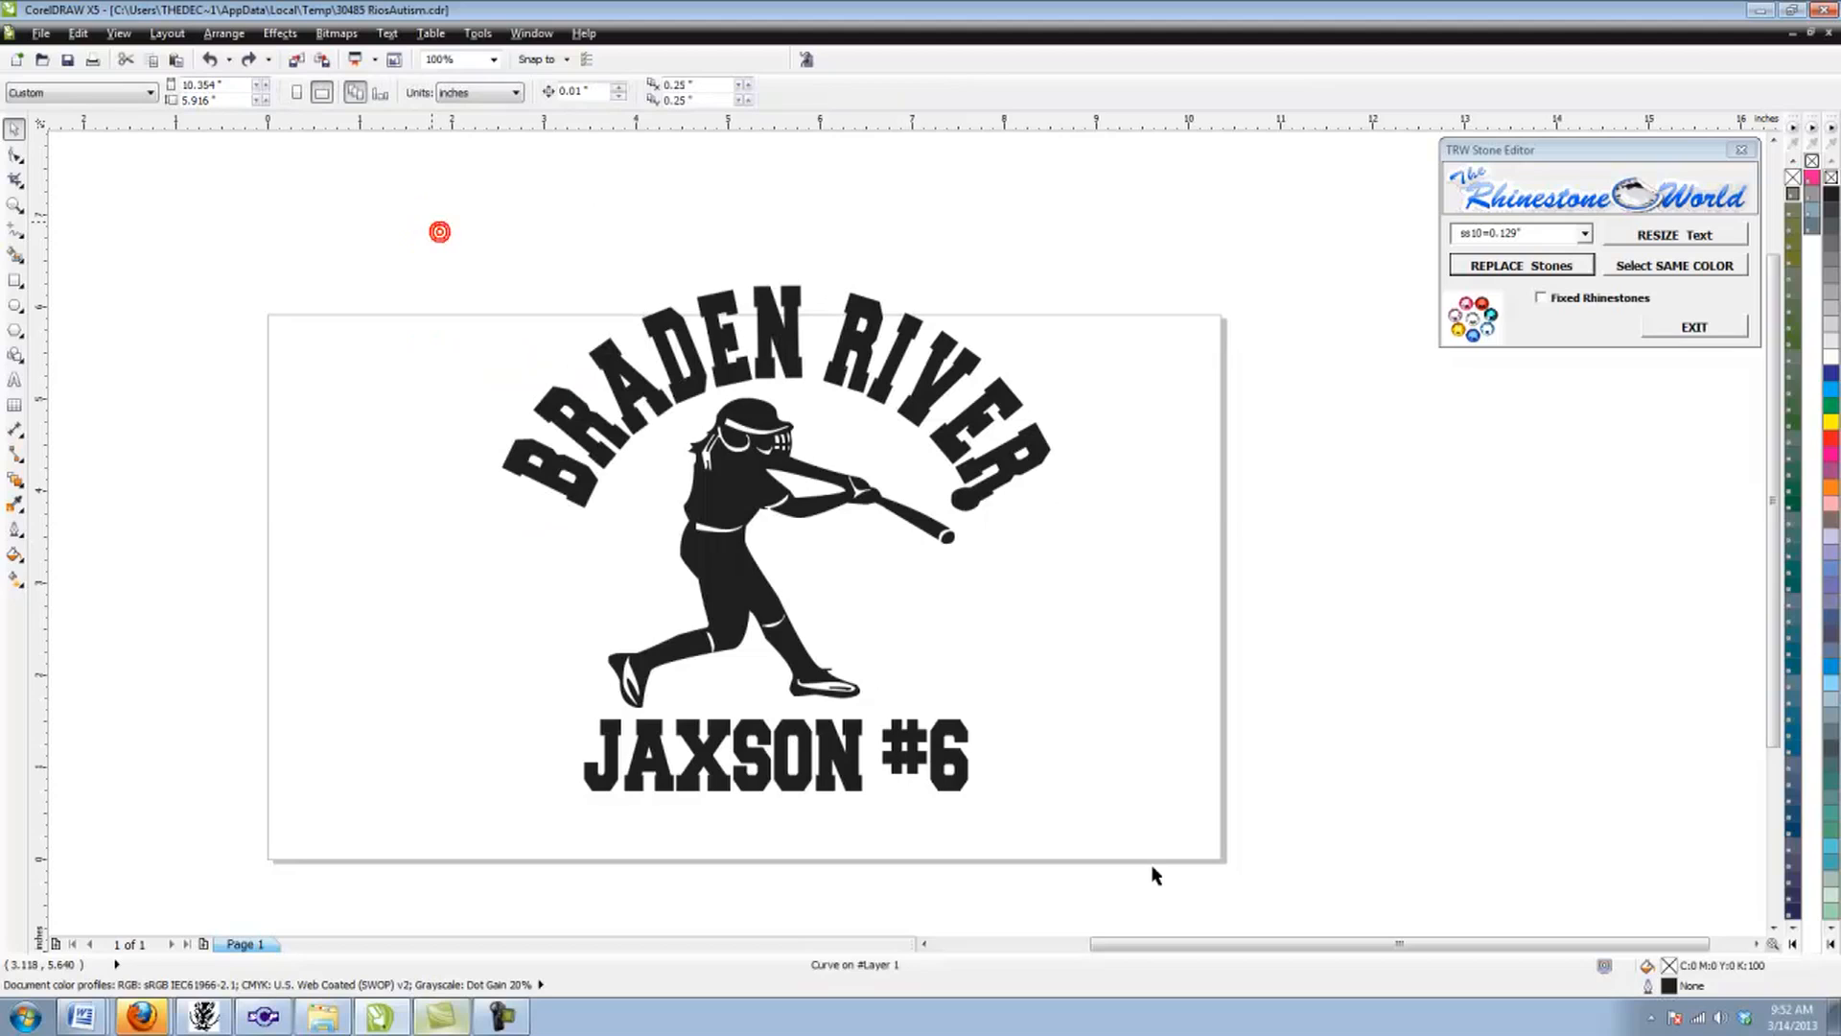
Step: Display the design in Wireframe view and delete the guide circle left behind from the arched lettering
drag(1156, 874, 1168, 884)
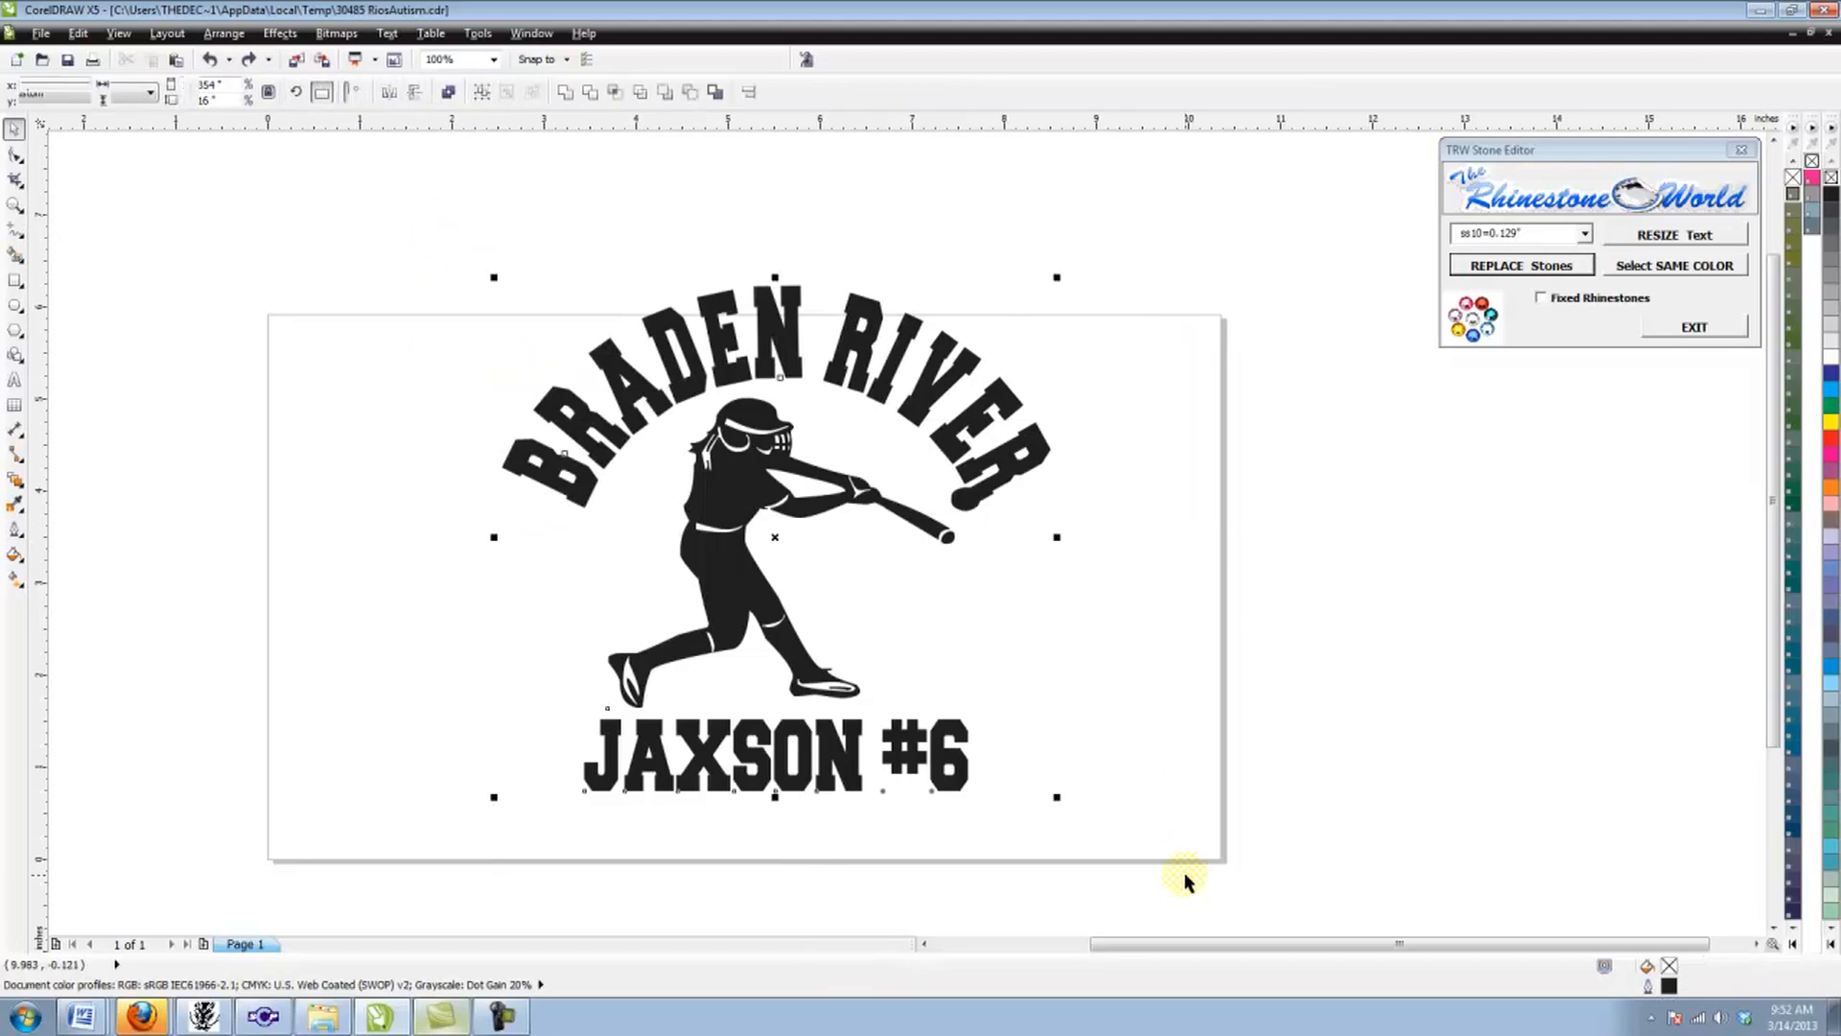
click(119, 34)
click(127, 75)
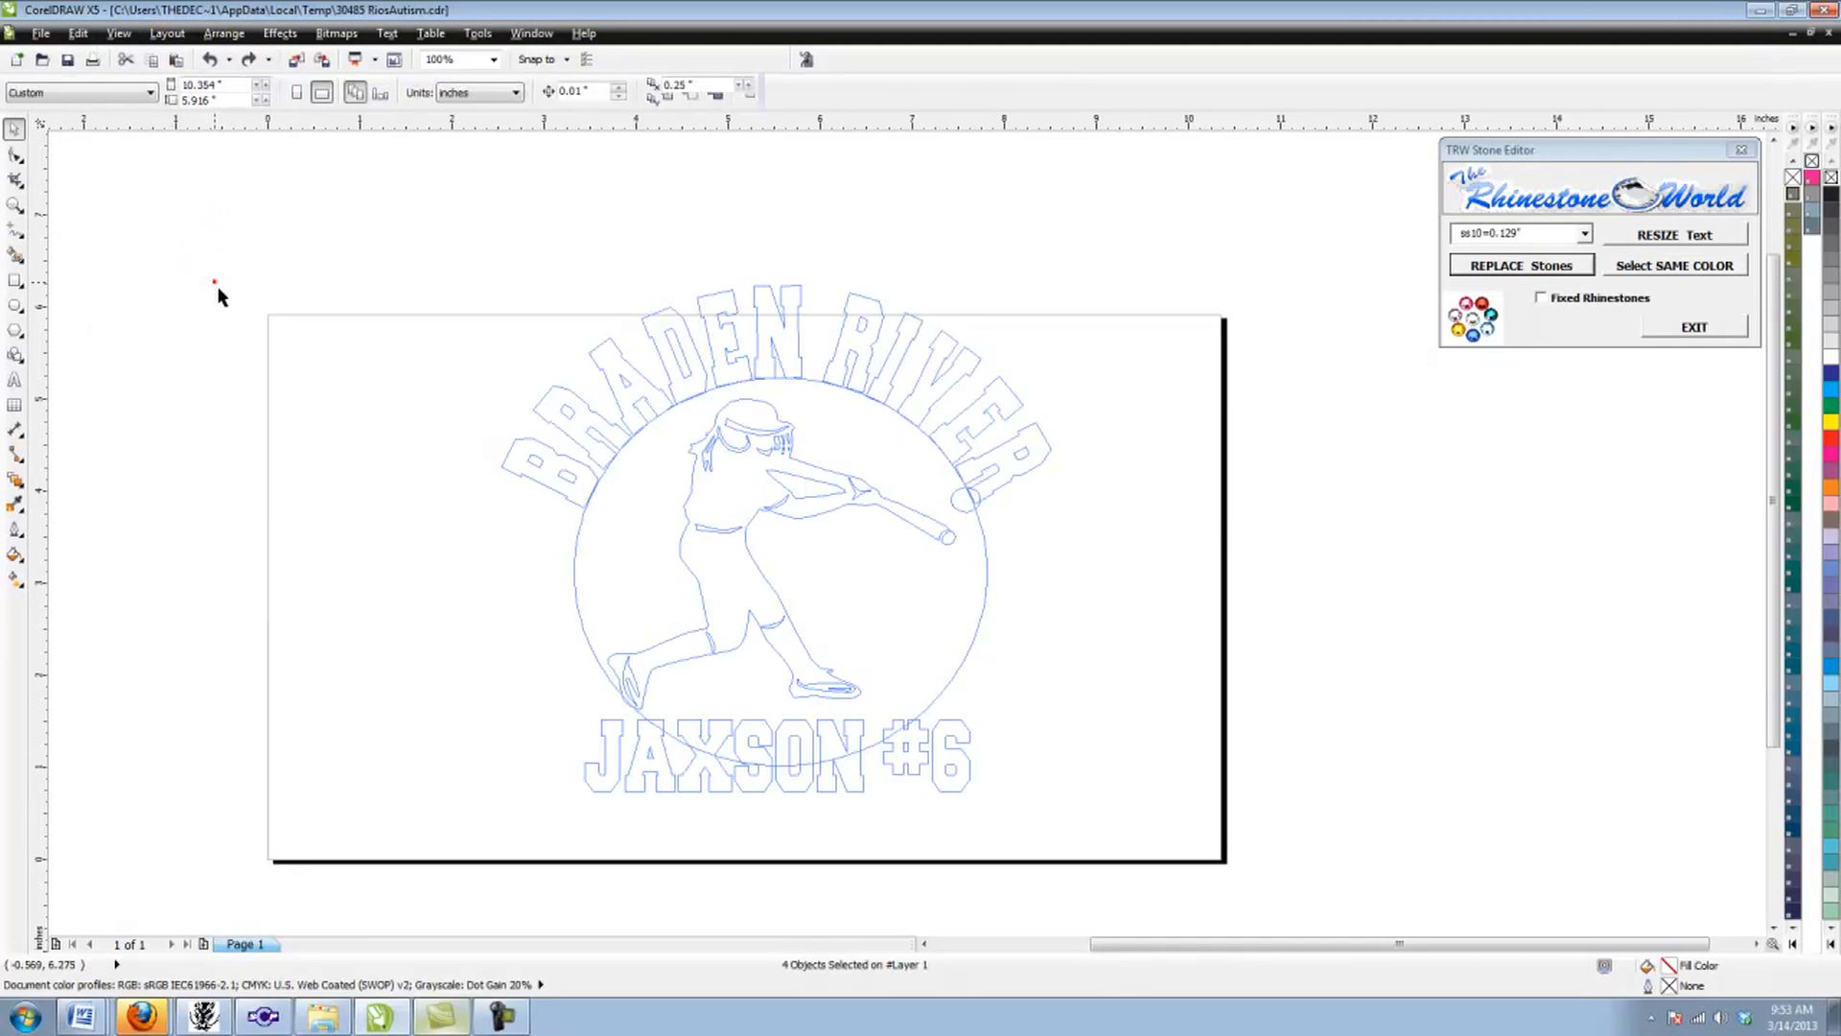
click(571, 594)
drag(575, 595, 628, 635)
key(Delete)
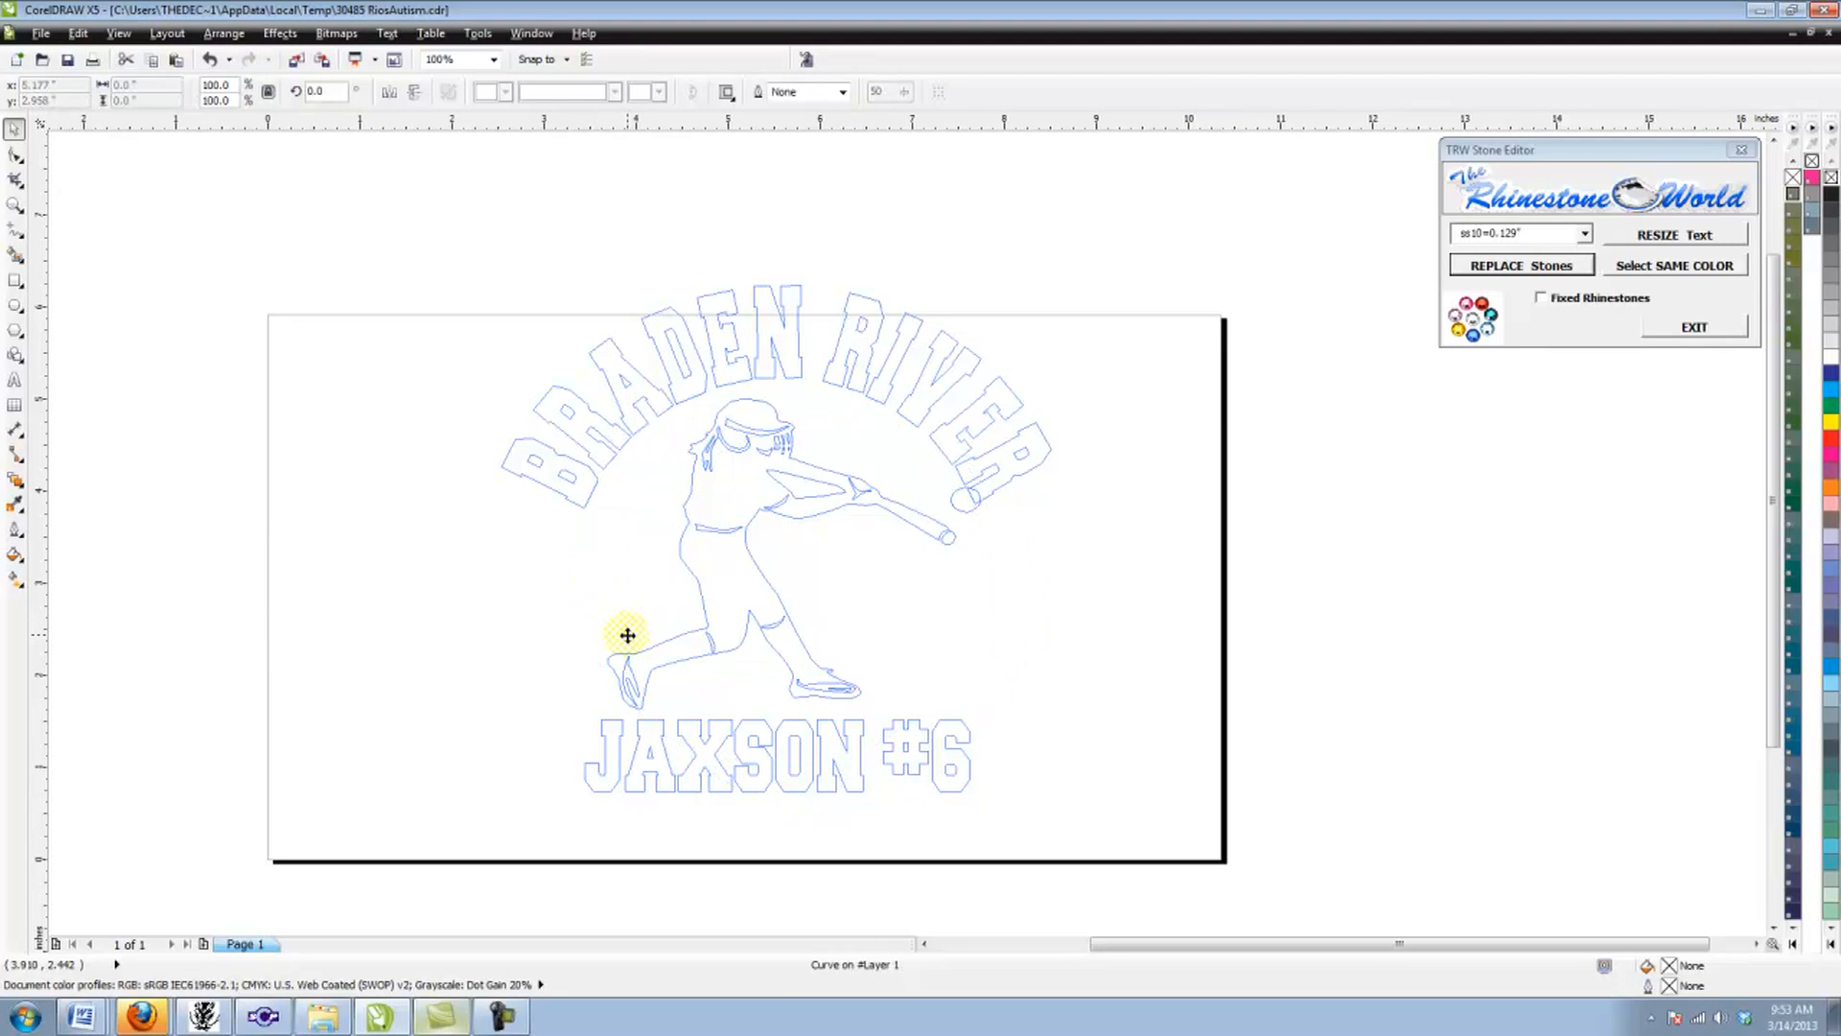
Step: Restore the Normal view and narrow the batter figure slightly from its ball side so the ball clears the arched lettering
click(775, 513)
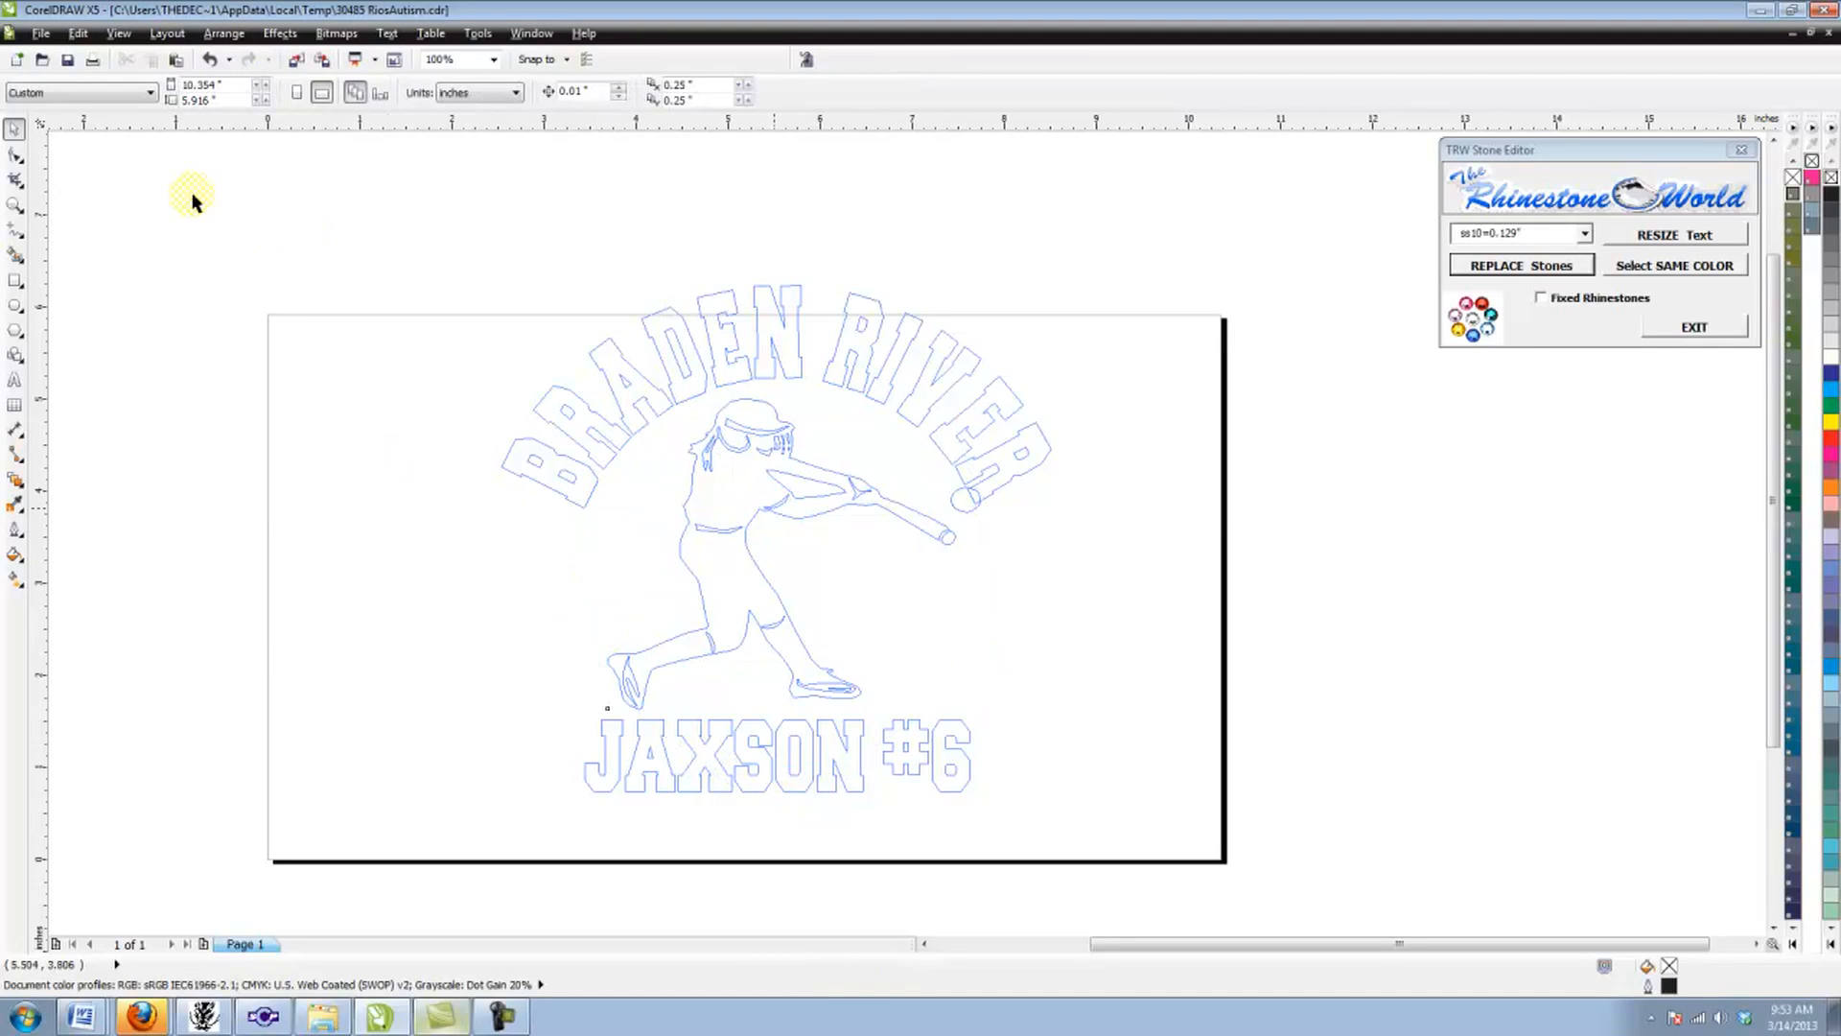
click(117, 35)
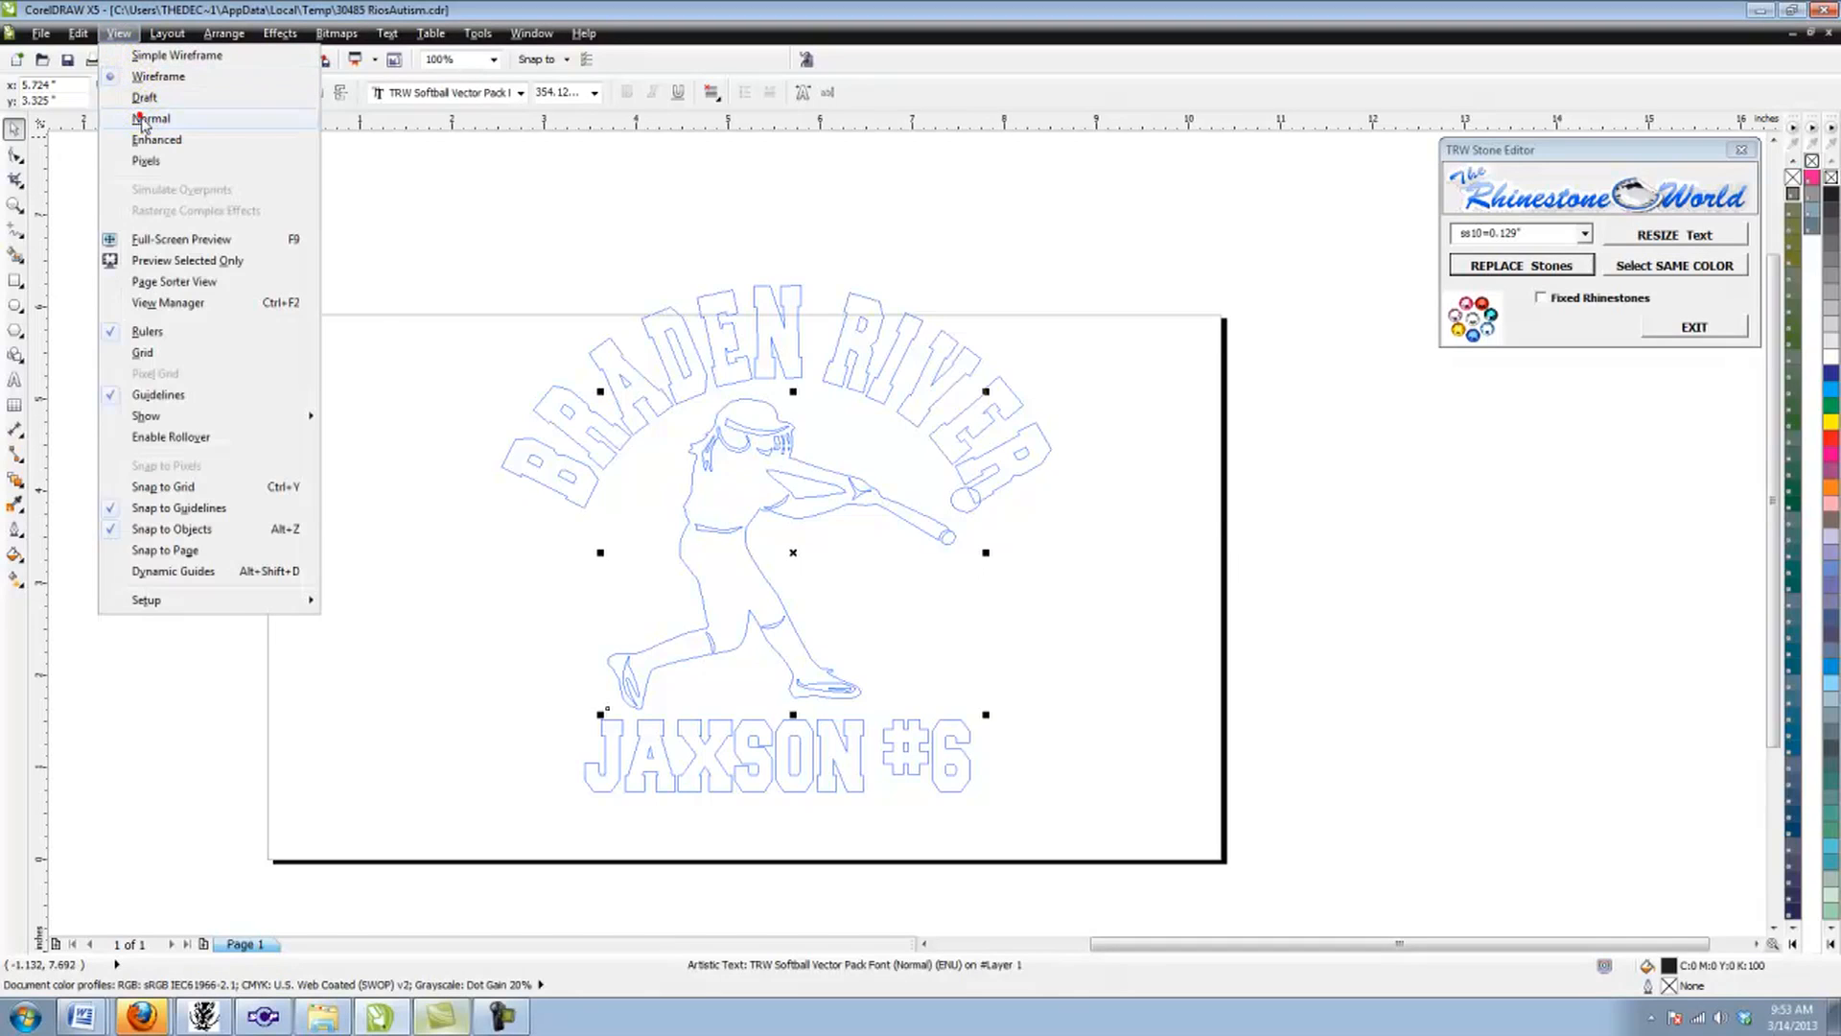
click(142, 120)
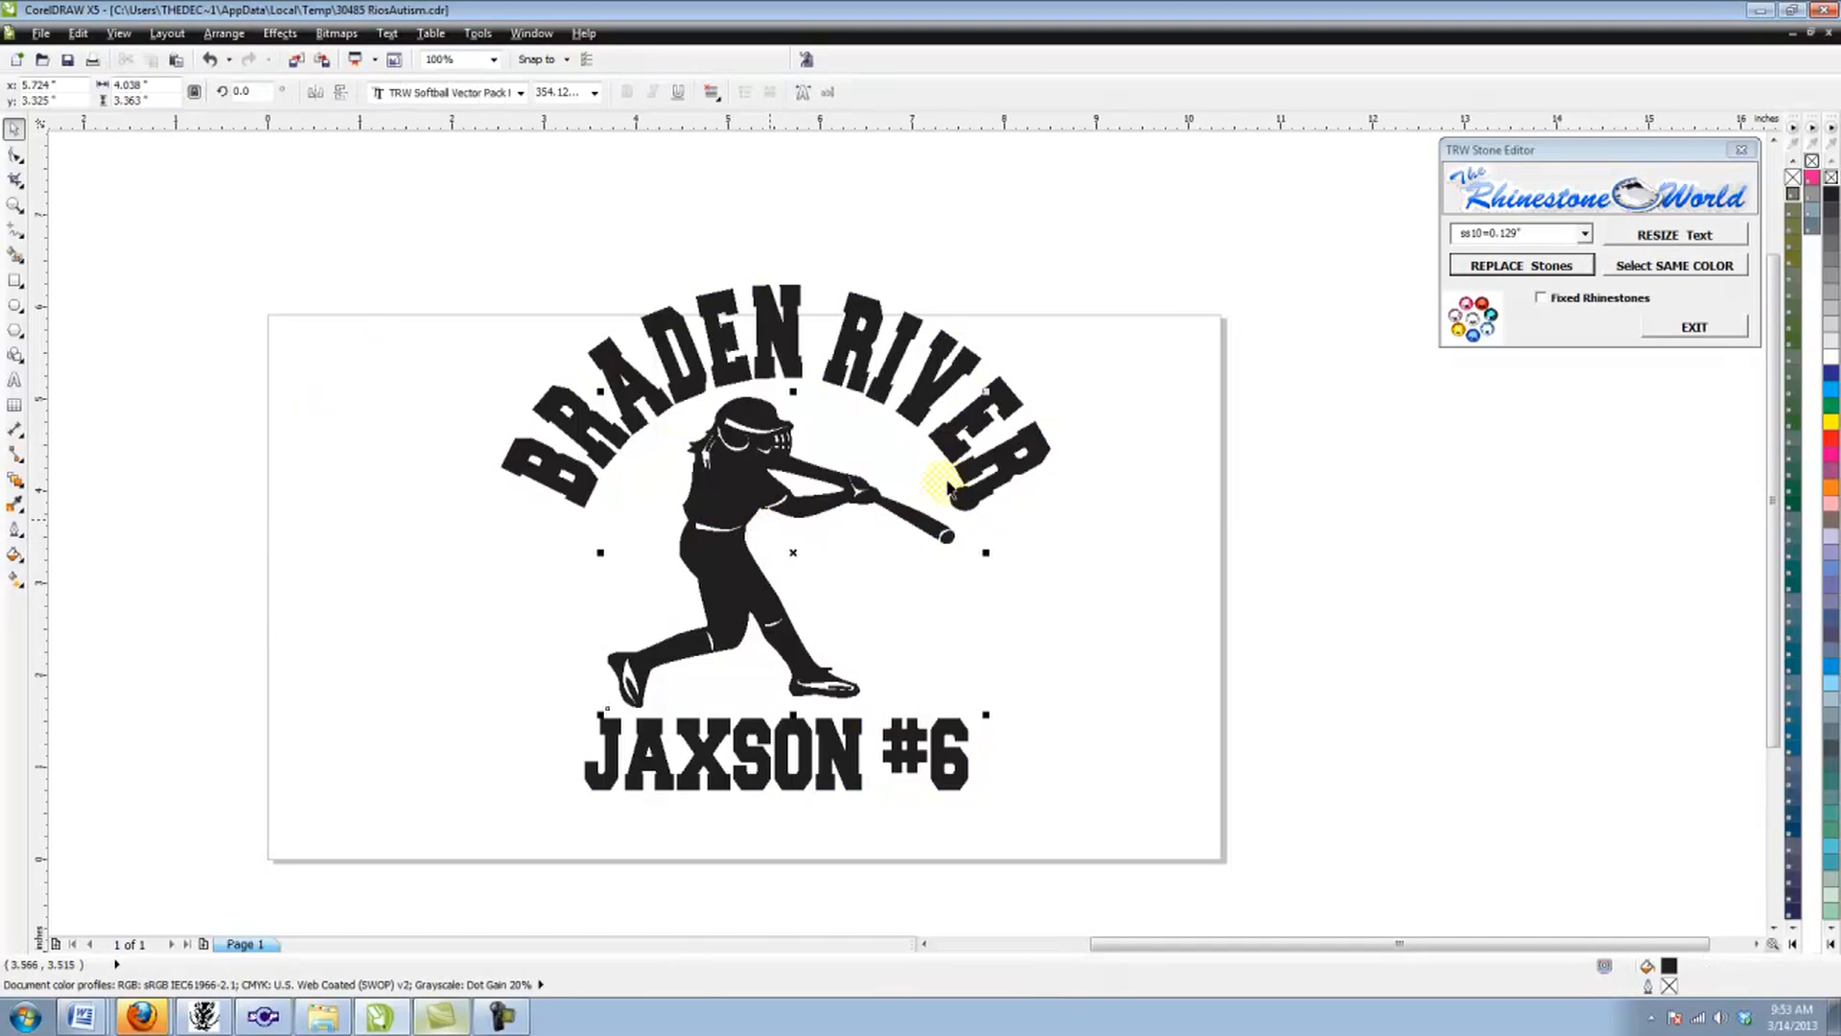
click(985, 555)
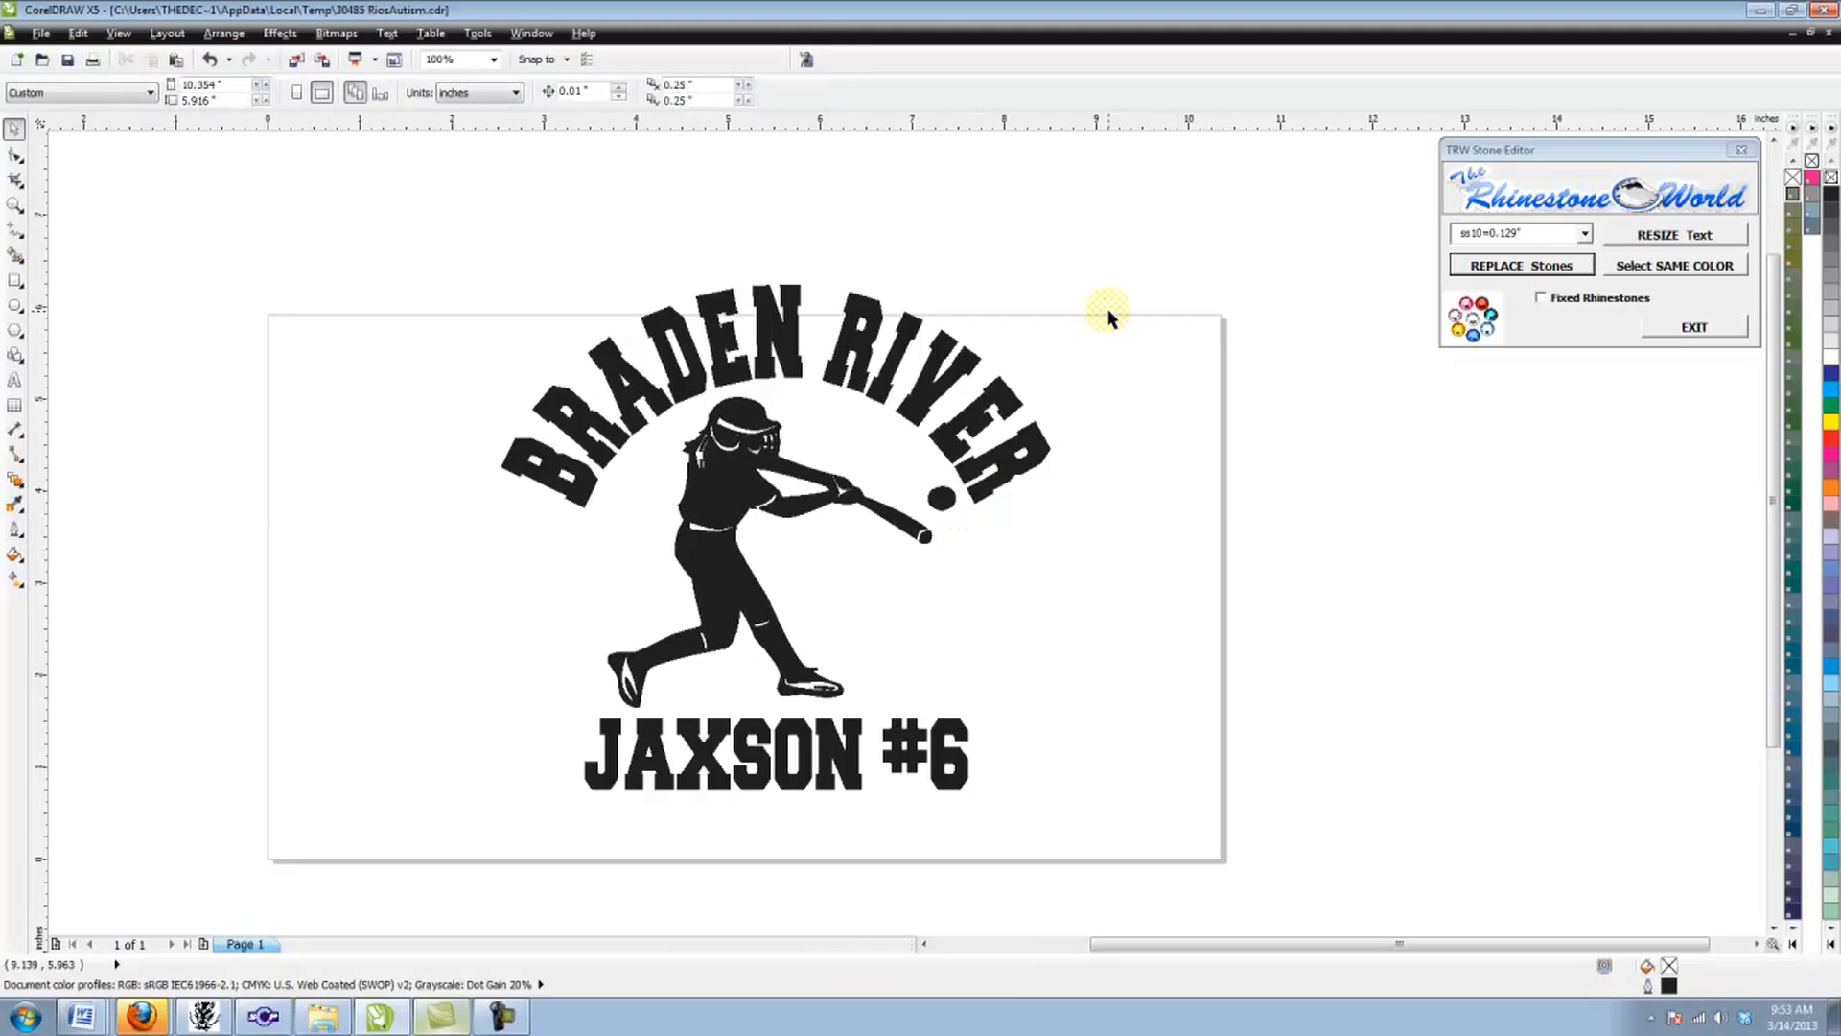
Step: Replace the first name before #6 in the line under the batter with the new player's first name, and deselect the text
double_click(847, 771)
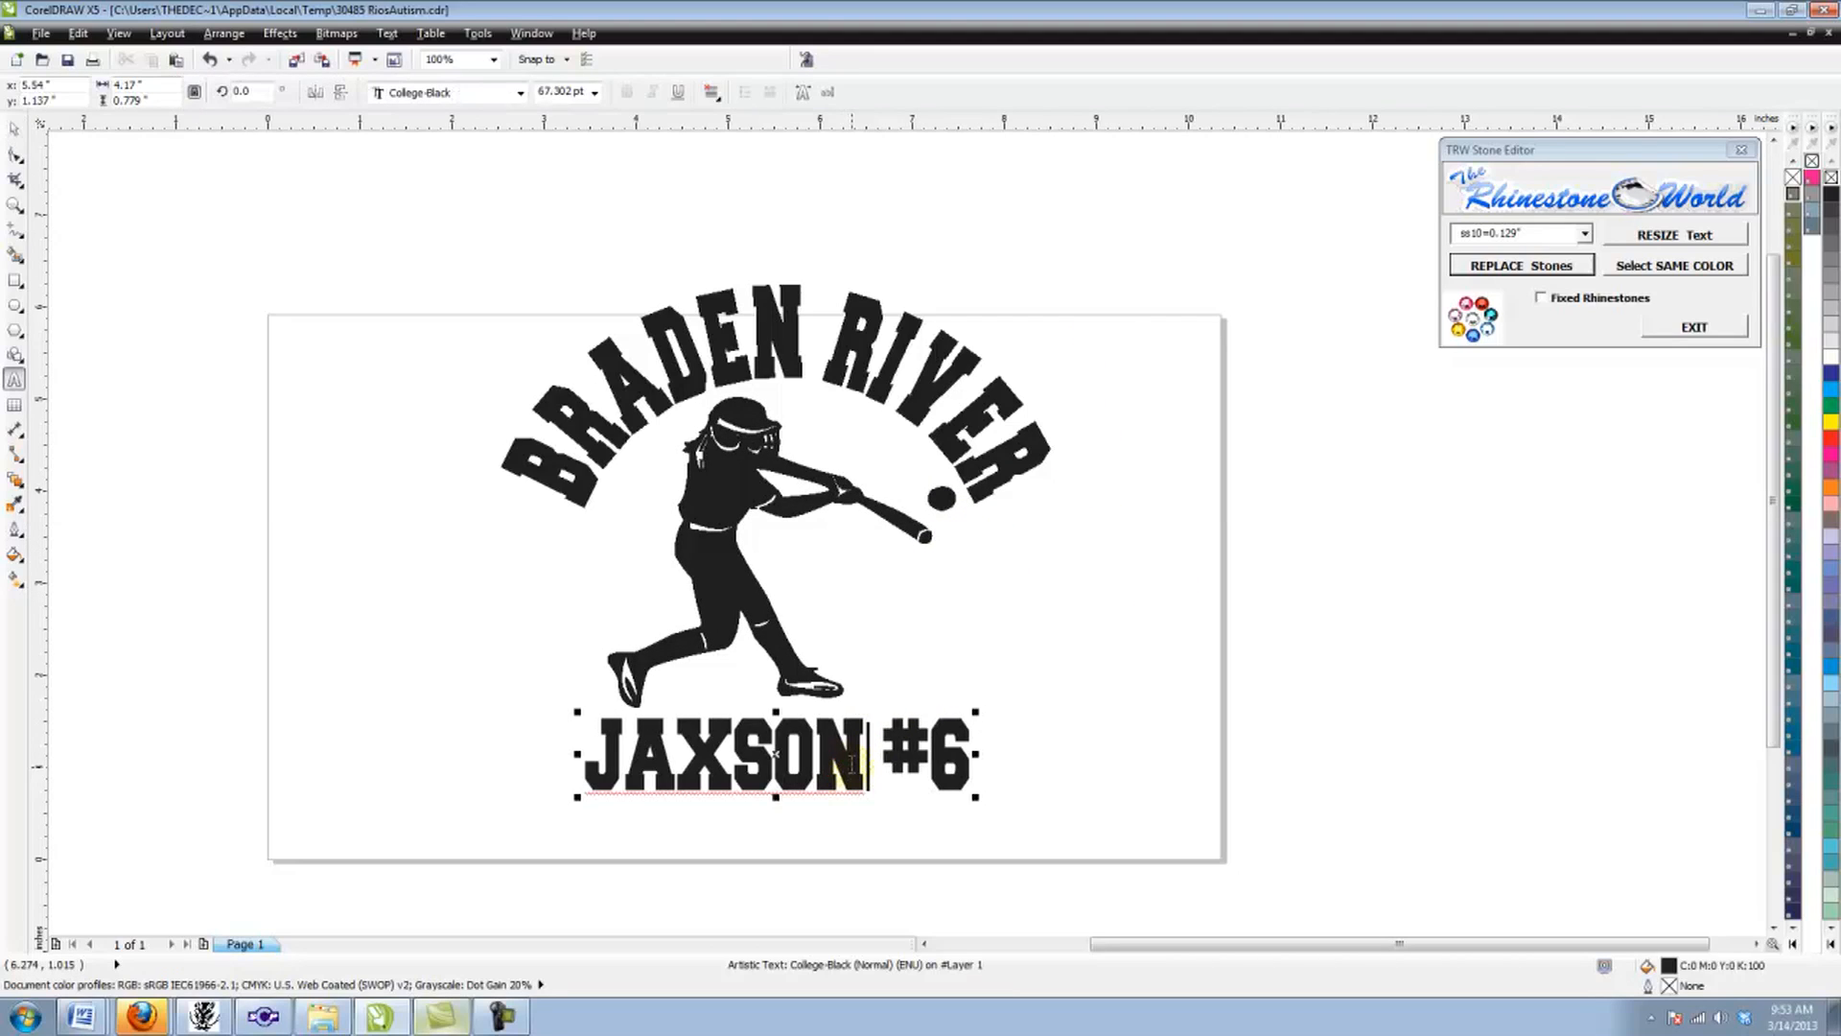
key(BackSpace)
key(BackSpace)
key(BackSpace)
key(BackSpace)
key(BackSpace)
key(BackSpace)
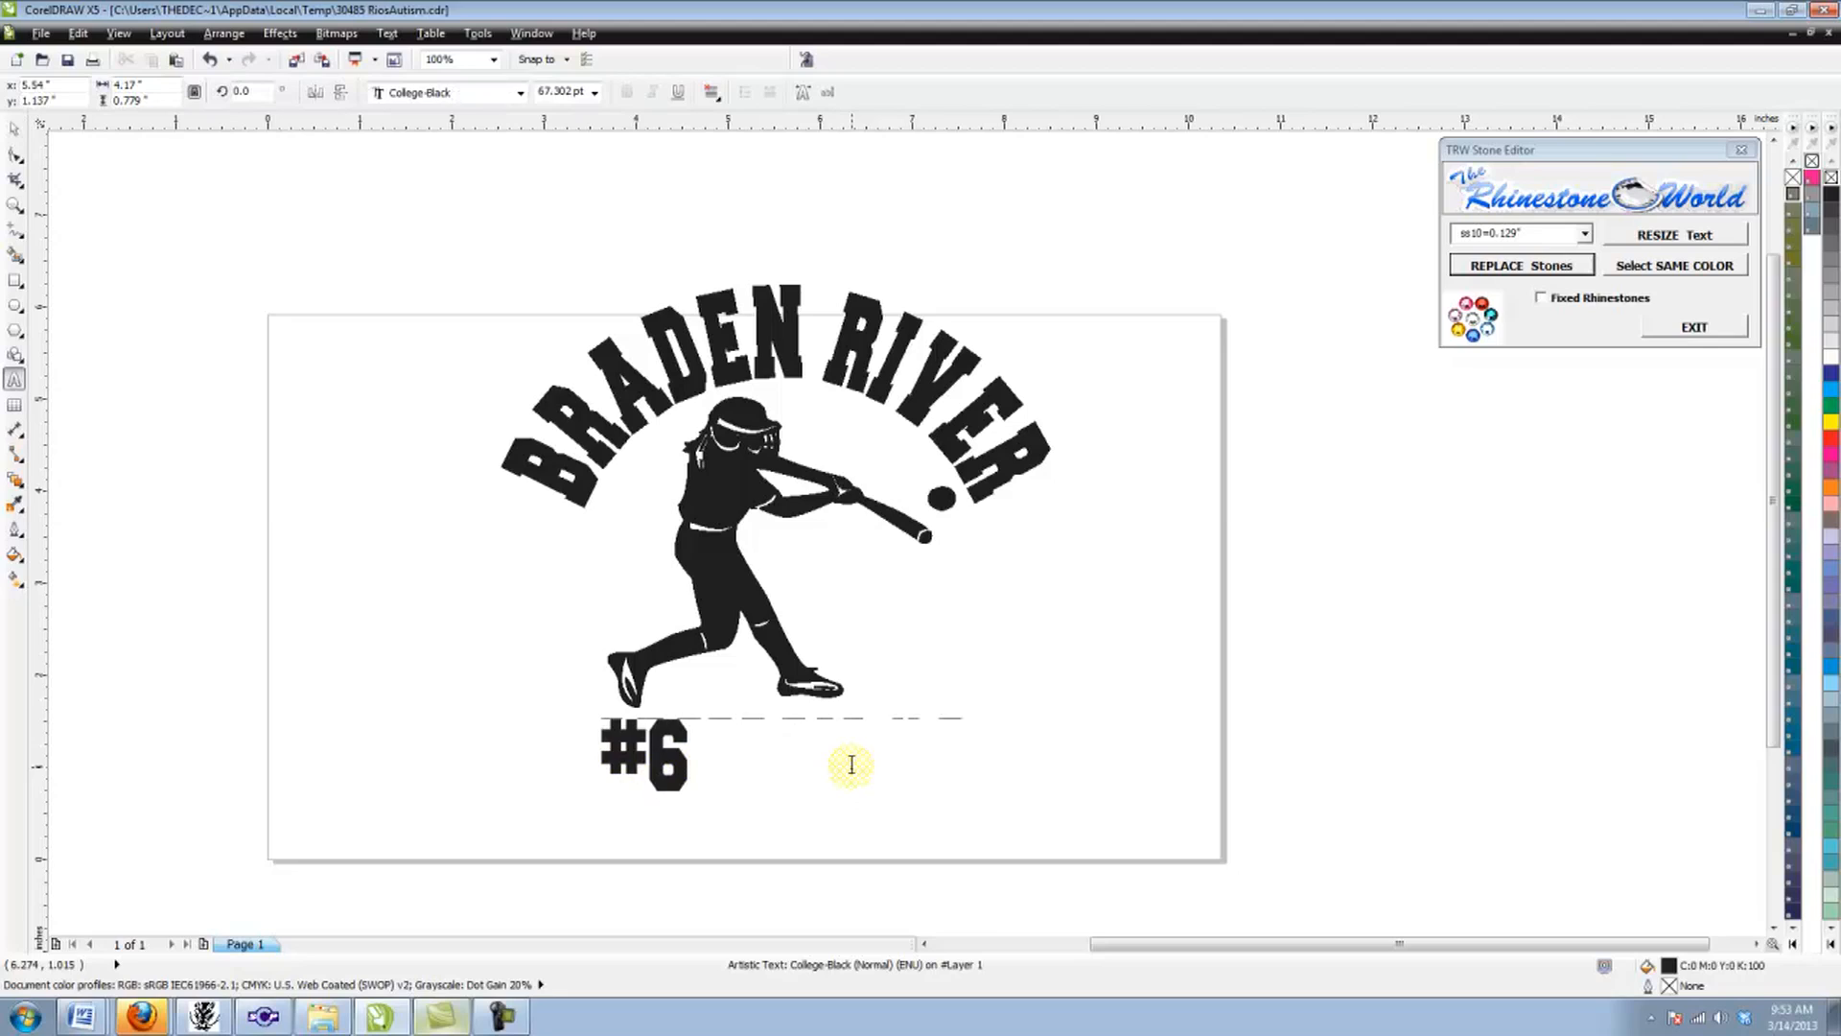
text(MADISON)
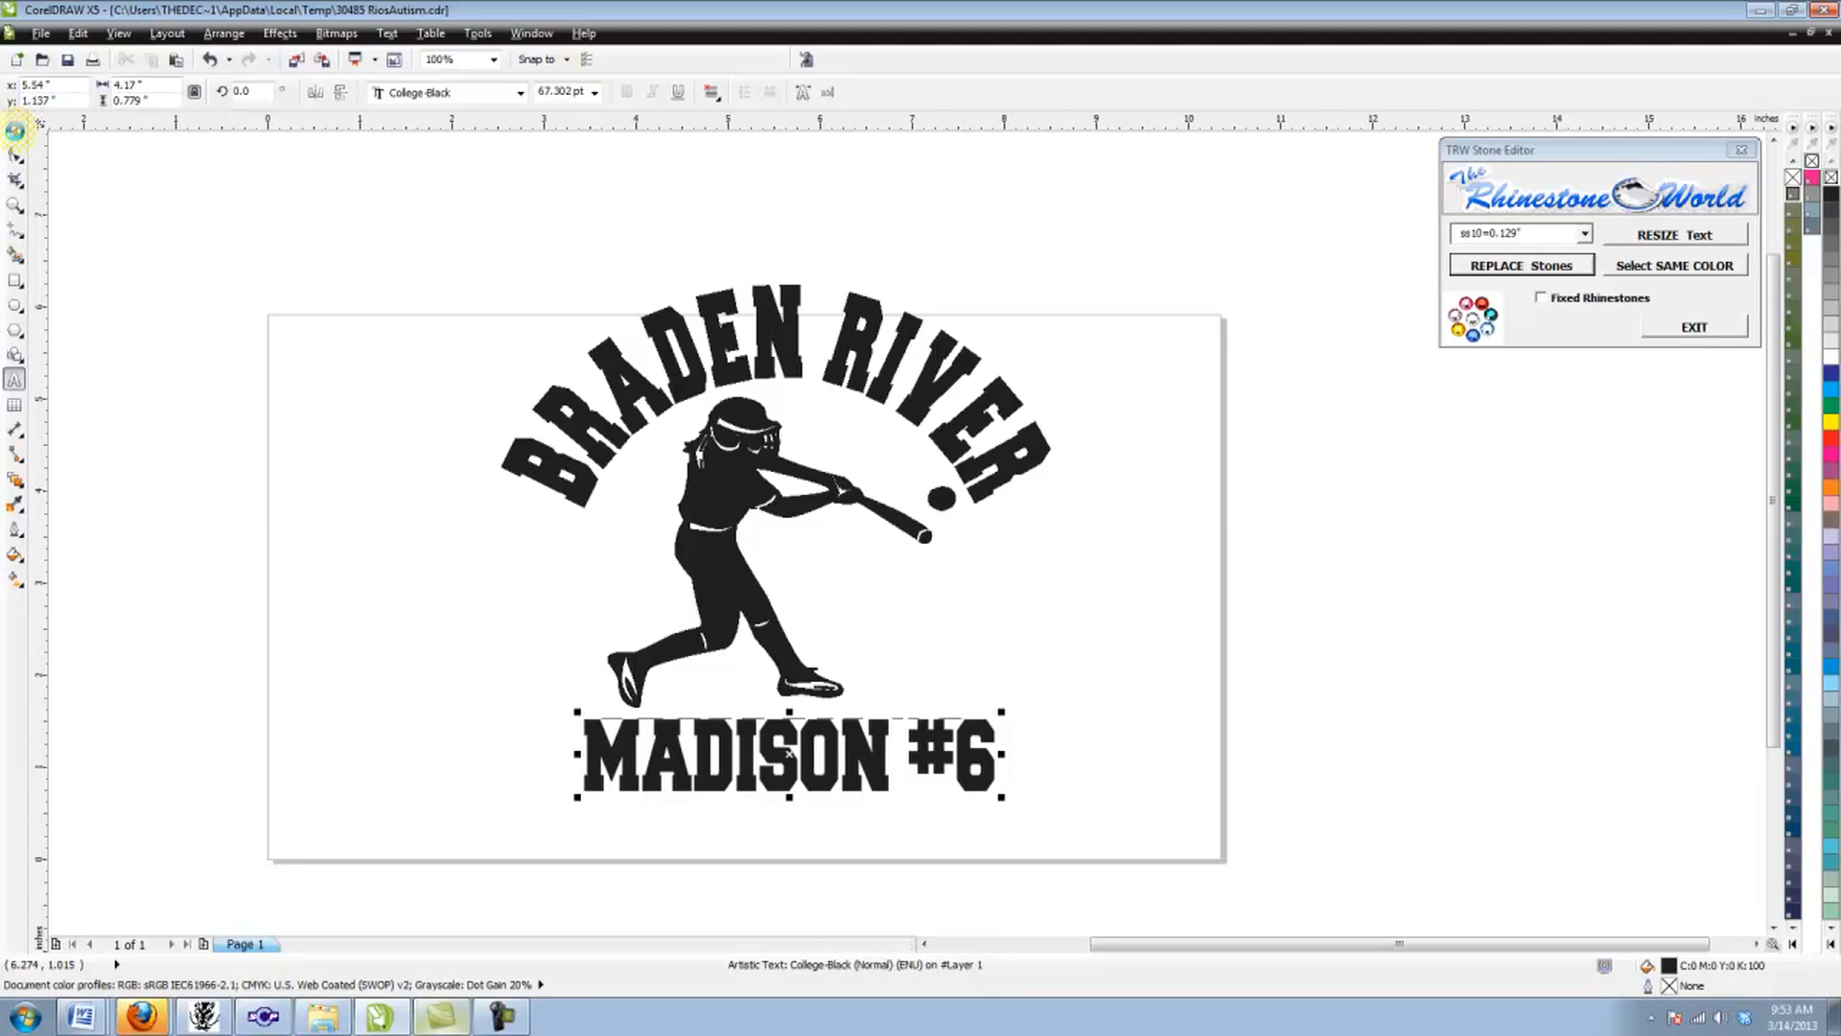
key(ctrl+space)
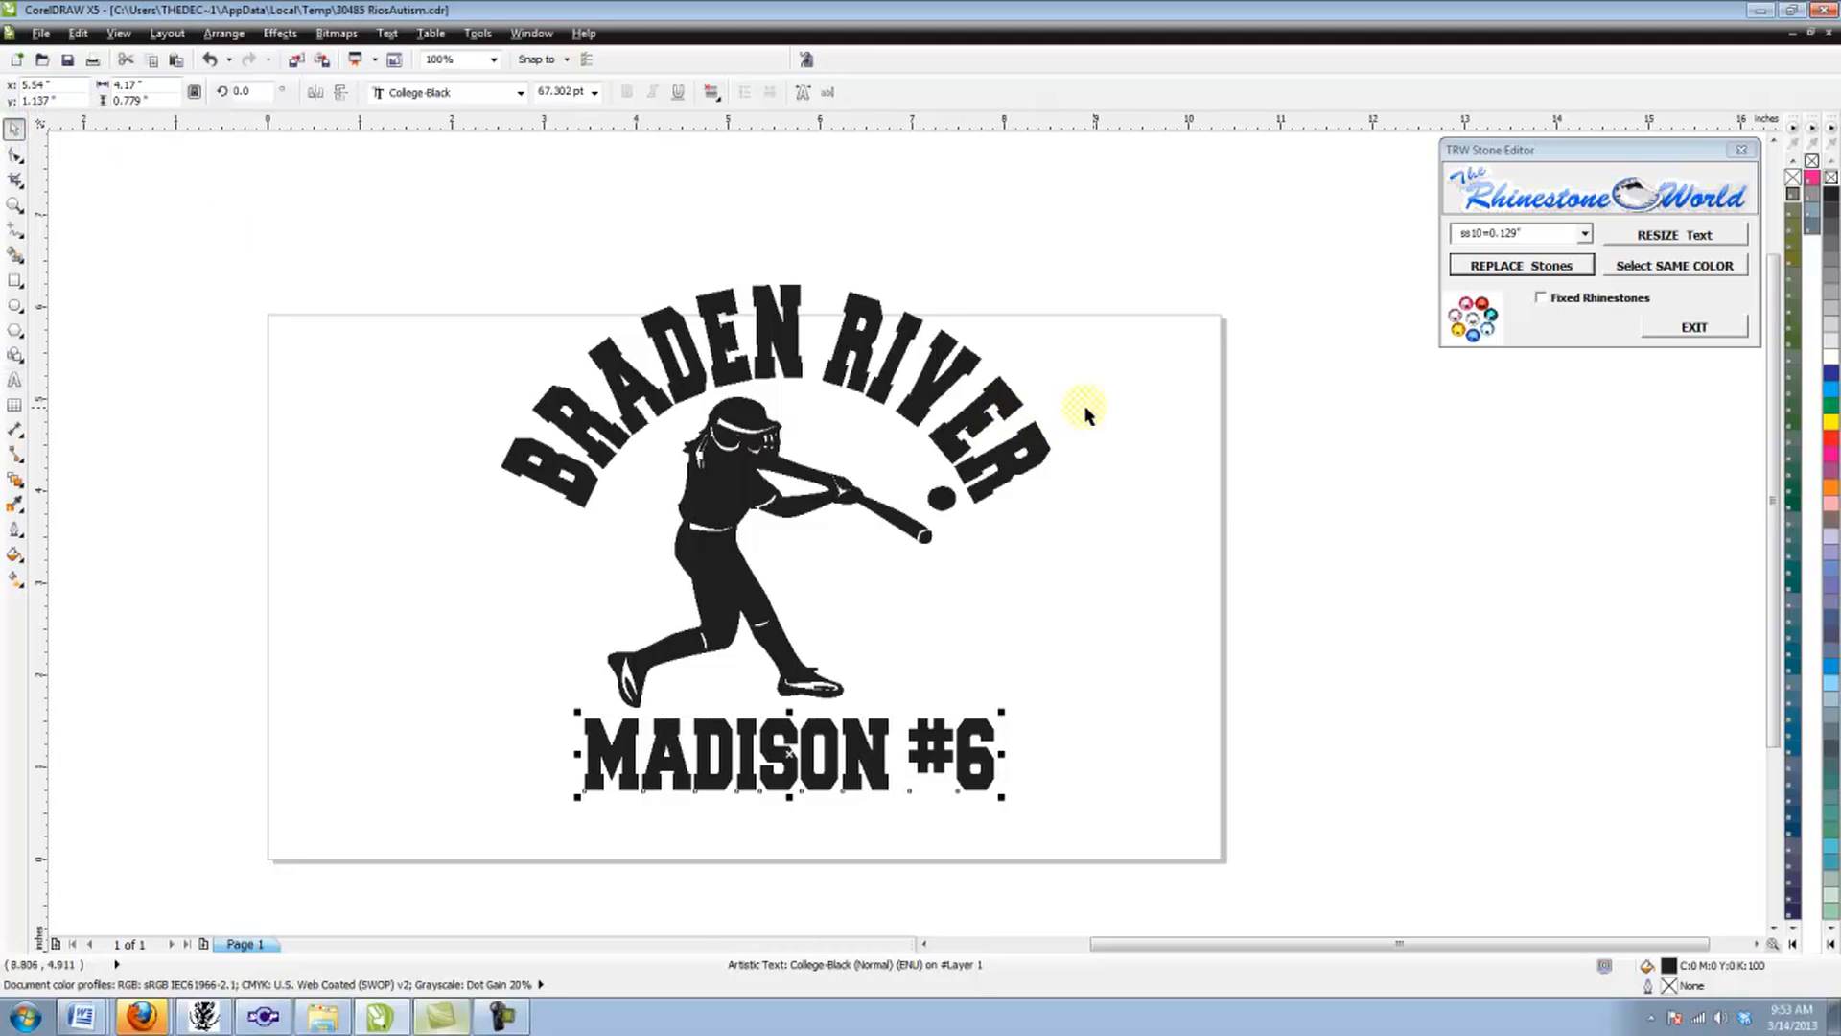
click(1137, 412)
Step: Convert the arched lettering, batter and name line together to curves and move the whole design up and to the right
drag(1107, 236, 360, 896)
click(225, 33)
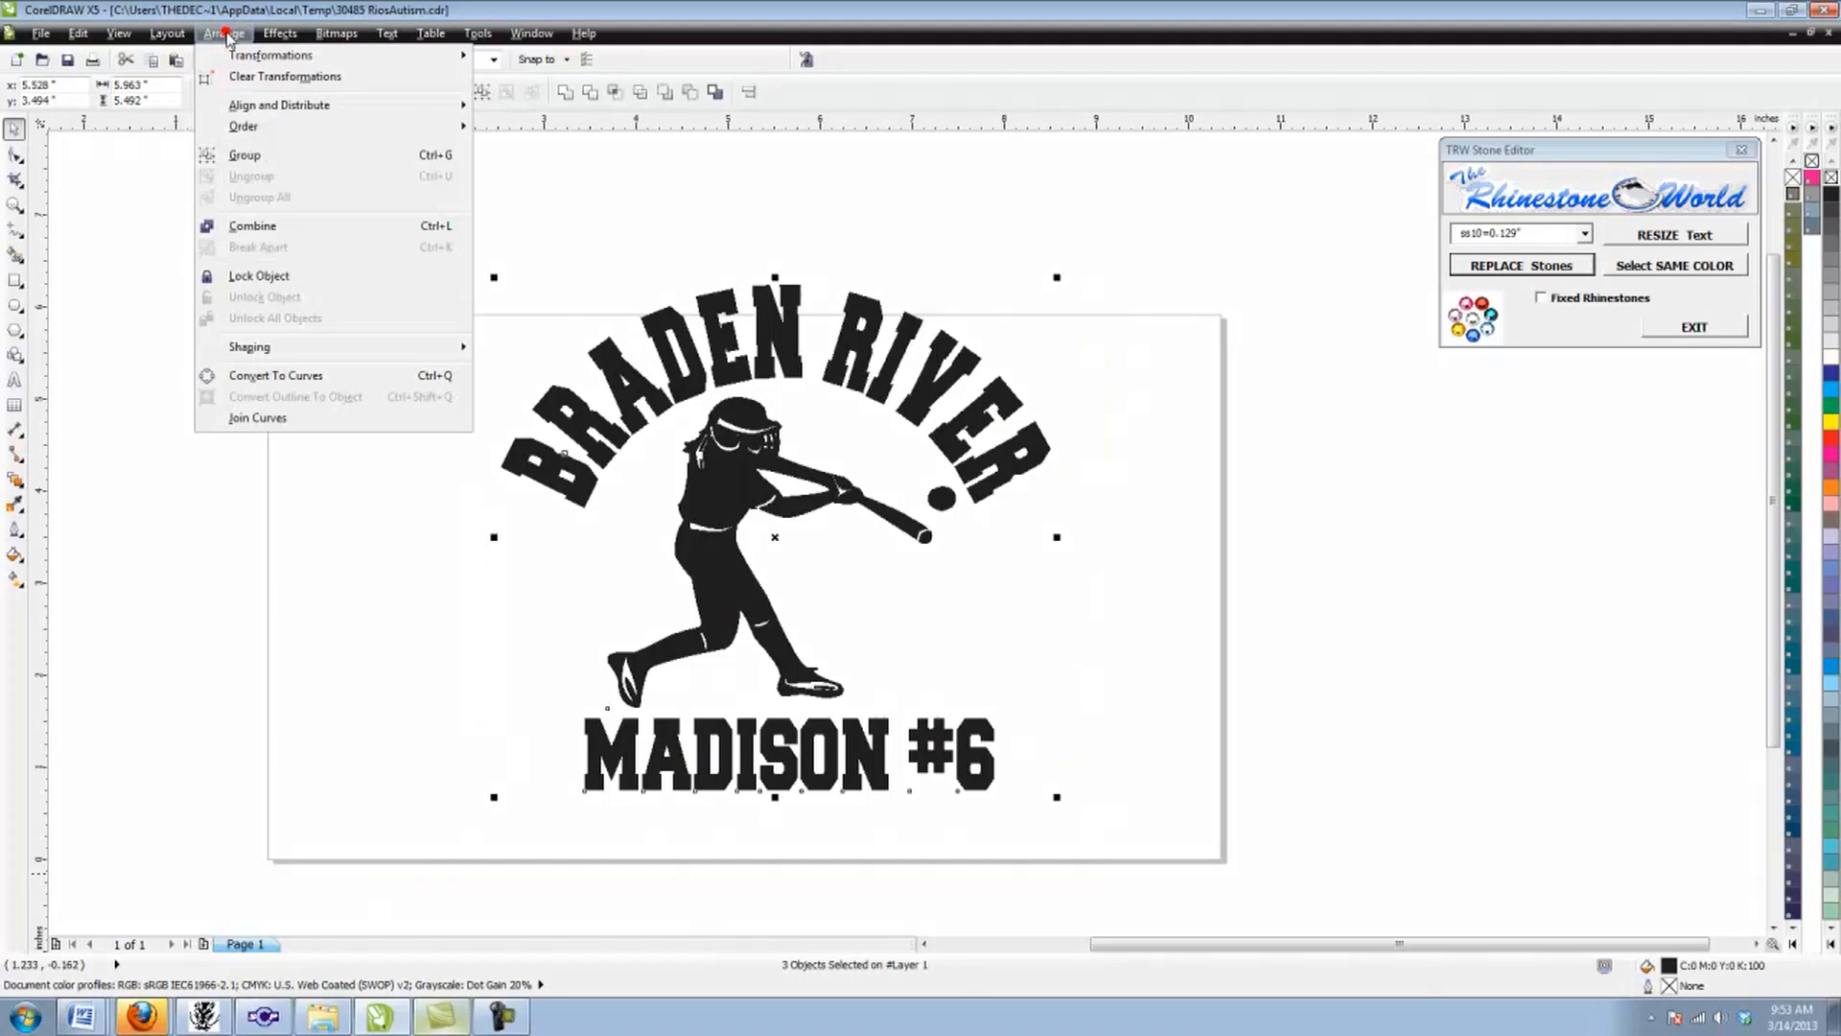
click(335, 378)
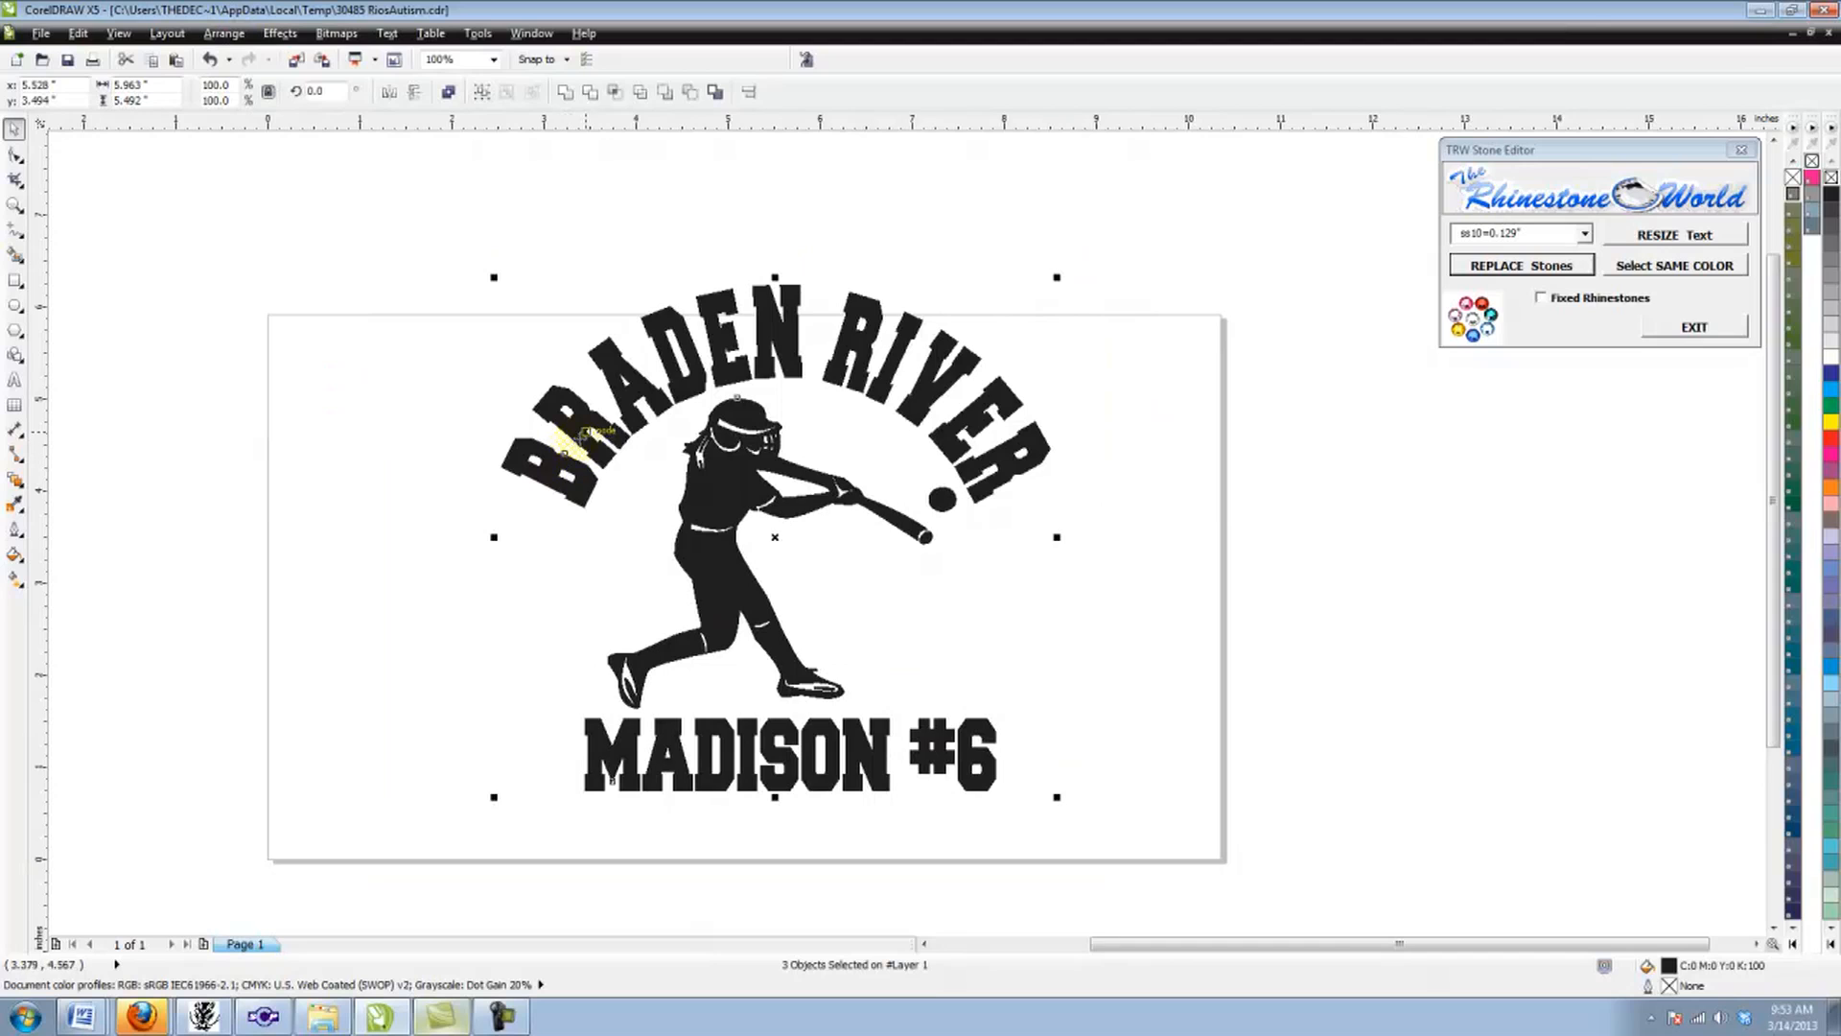
drag(570, 439, 748, 354)
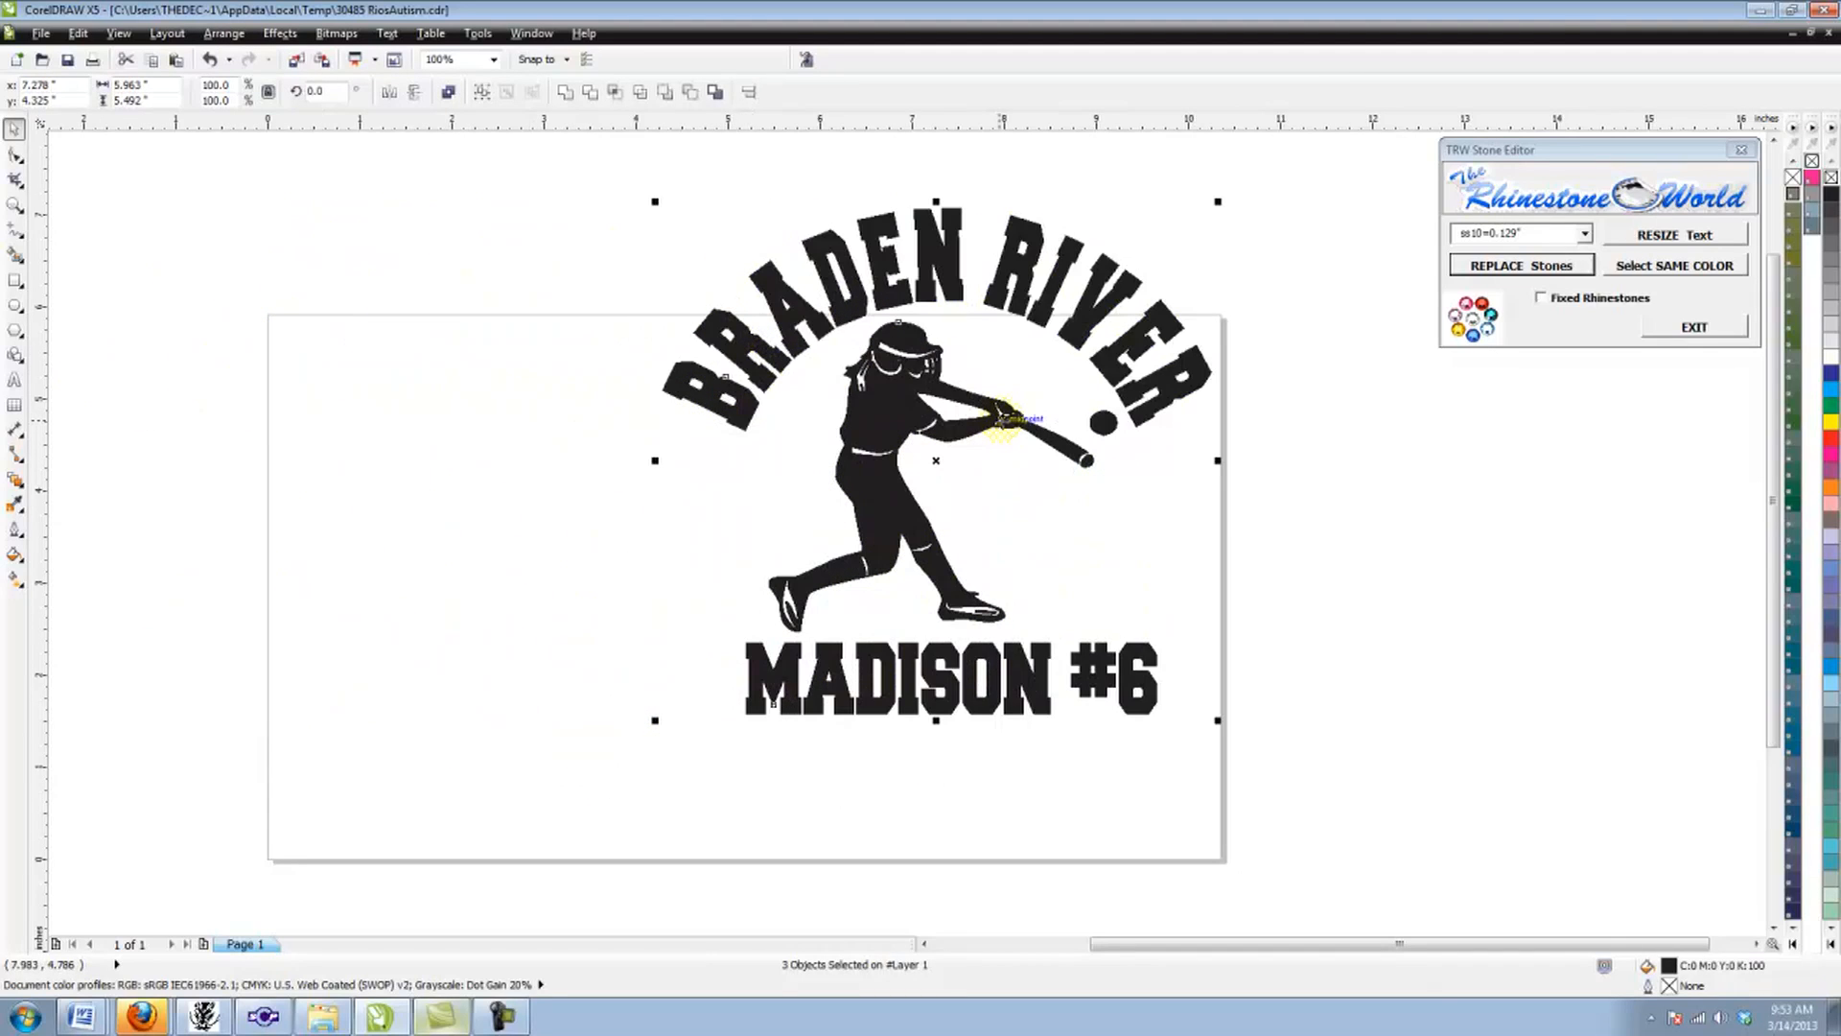